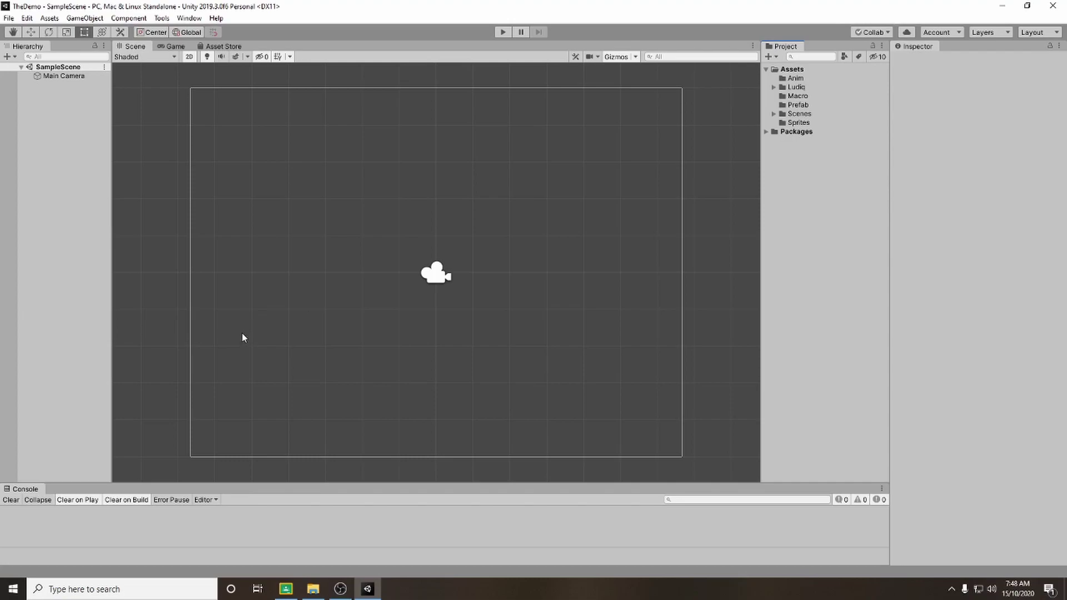
# Step: Create a 2D sprite object in the scene and assign it the built-in Background sprite
pyautogui.rightClick(44, 137)
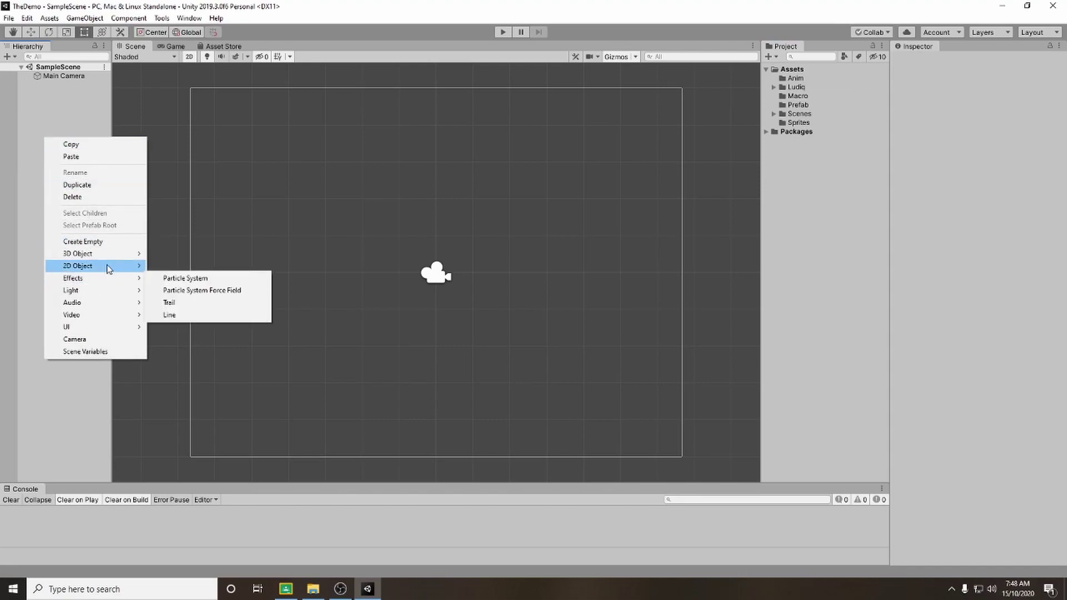
pyautogui.moveTo(109, 269)
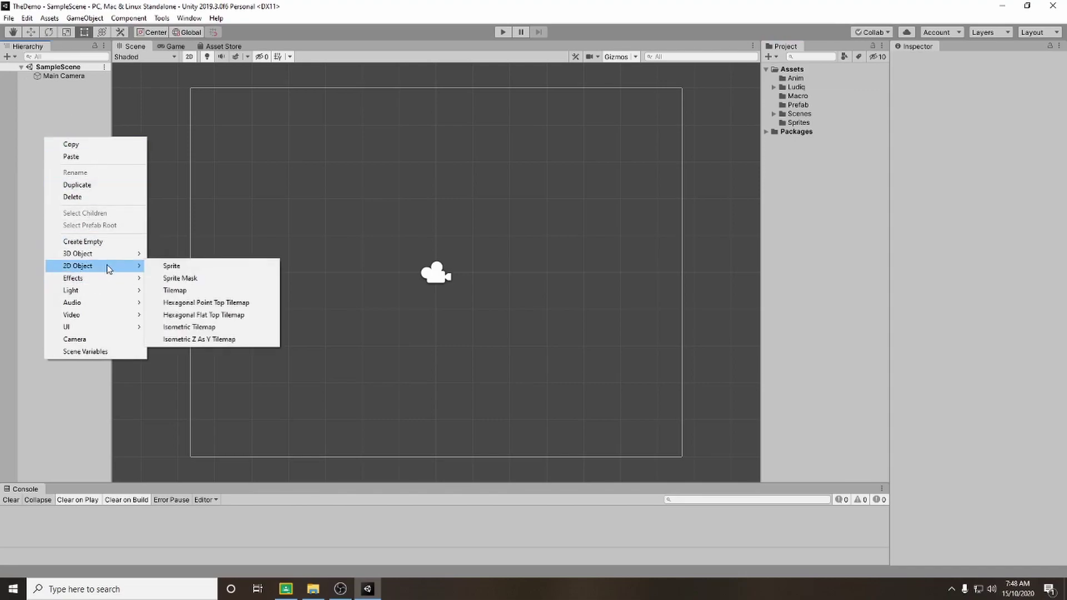
pyautogui.click(192, 267)
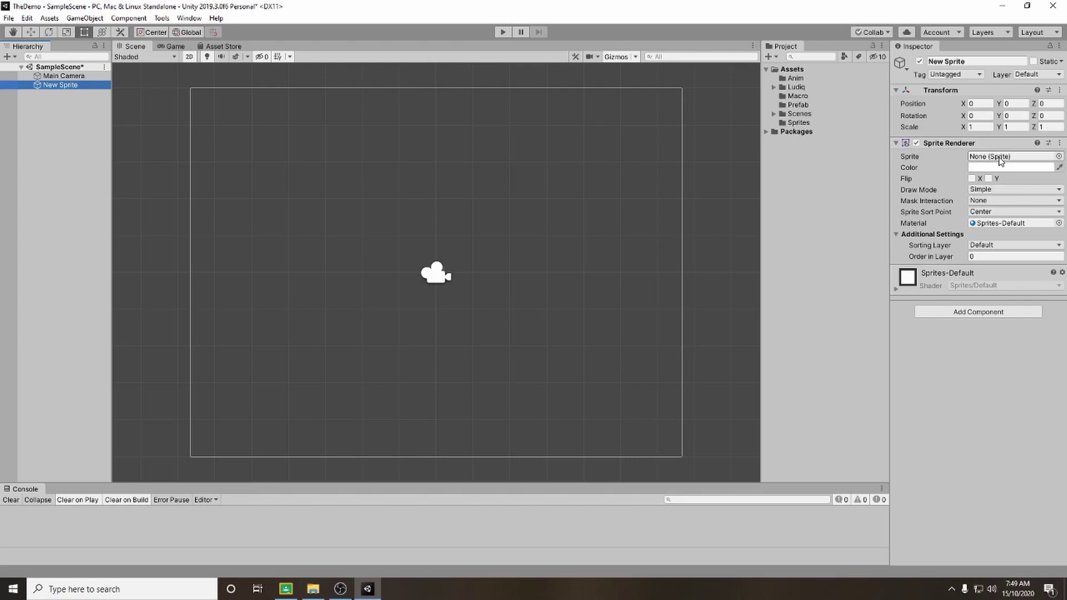
pyautogui.click(1059, 156)
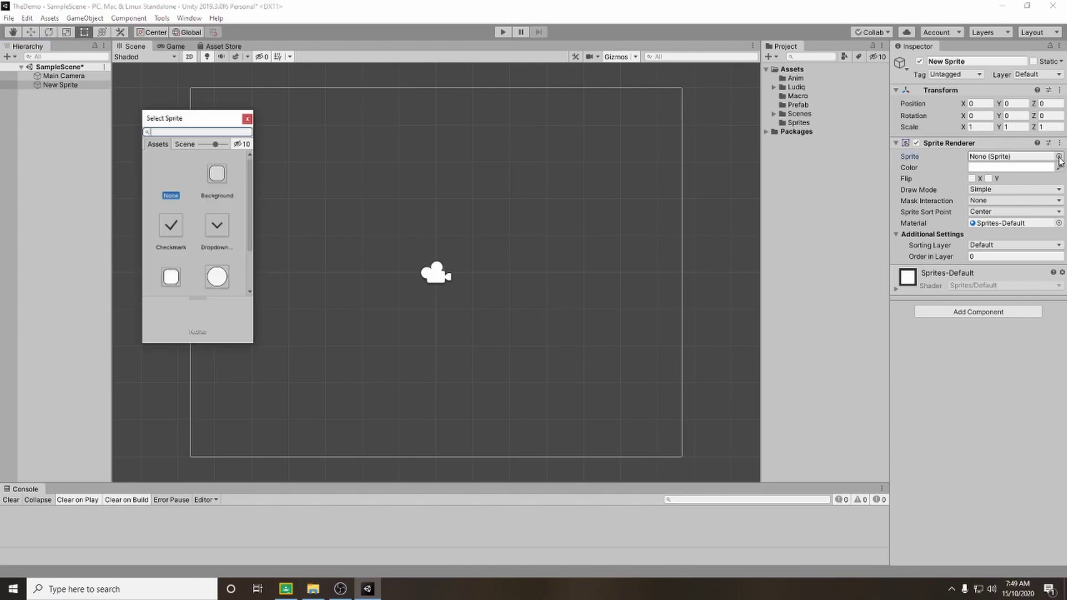
pyautogui.click(221, 174)
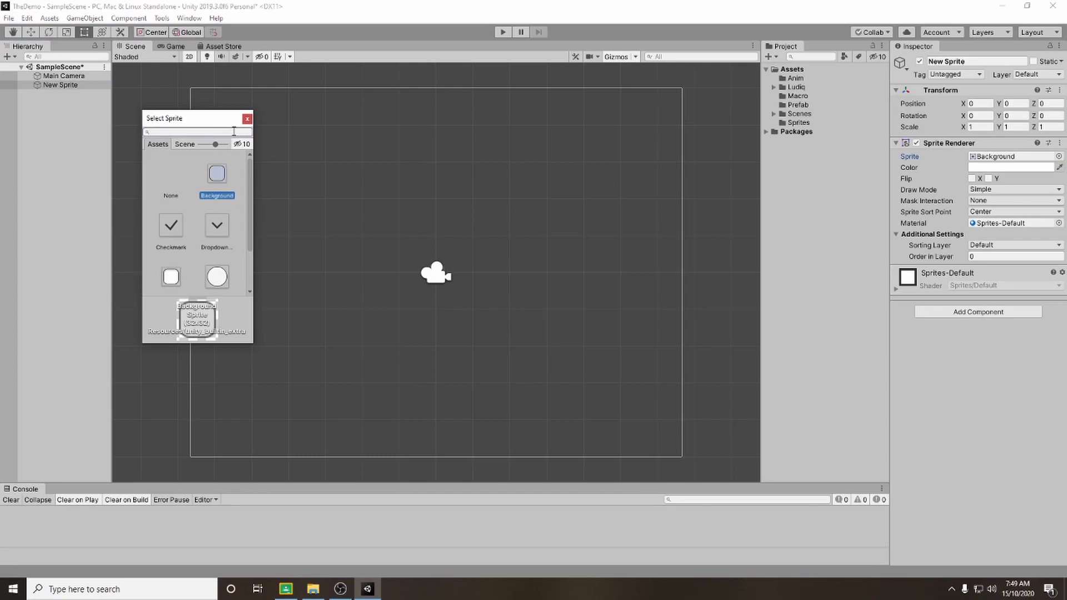
pyautogui.doubleClick(221, 175)
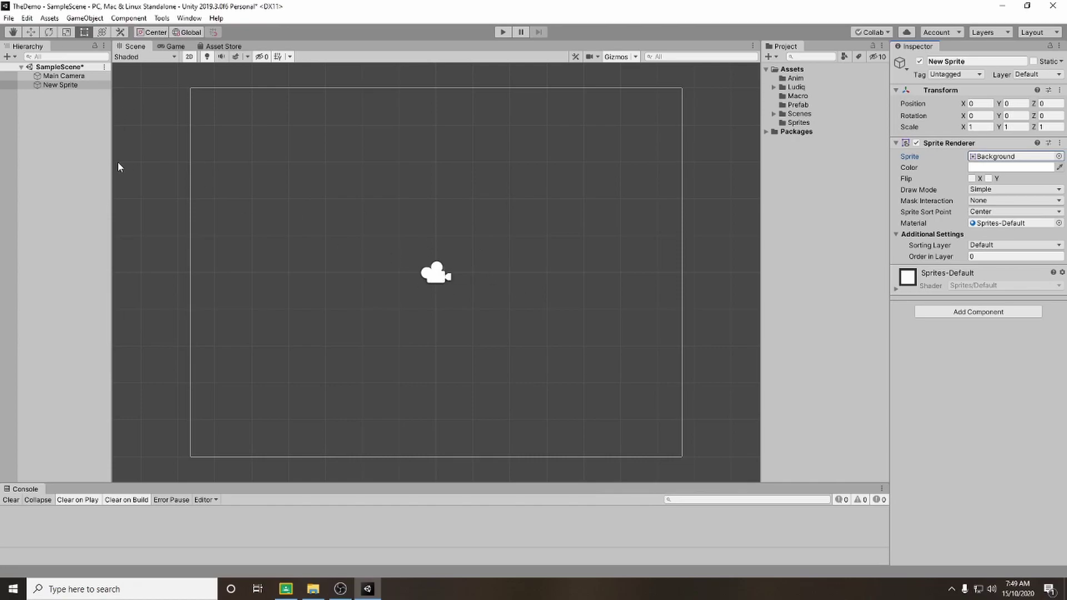
# Step: Set the new sprite's color to green, hexadecimal 63CB63
pyautogui.doubleClick(61, 86)
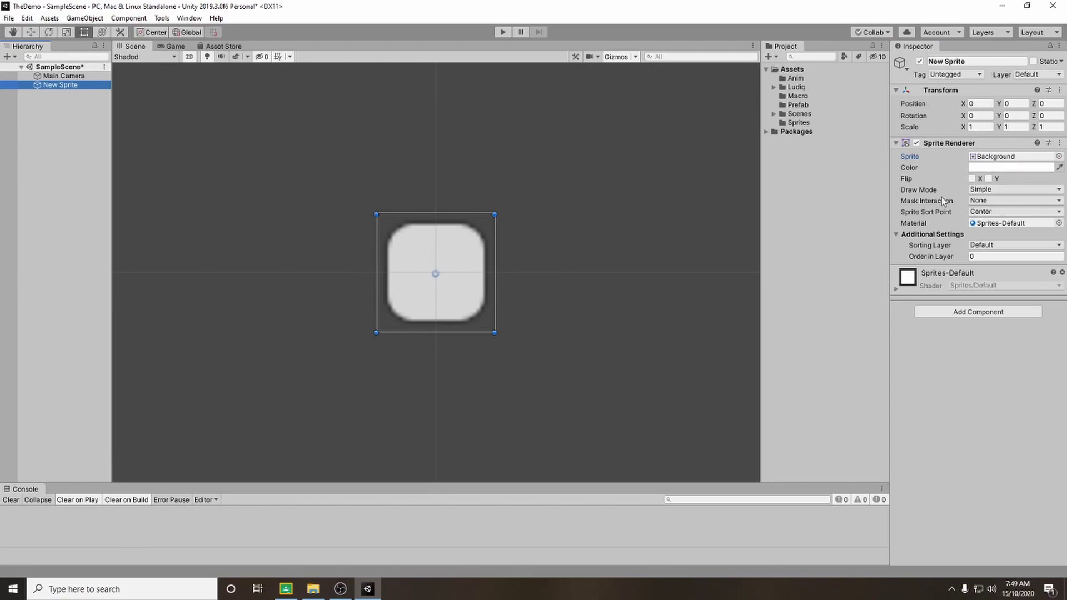
pyautogui.click(989, 167)
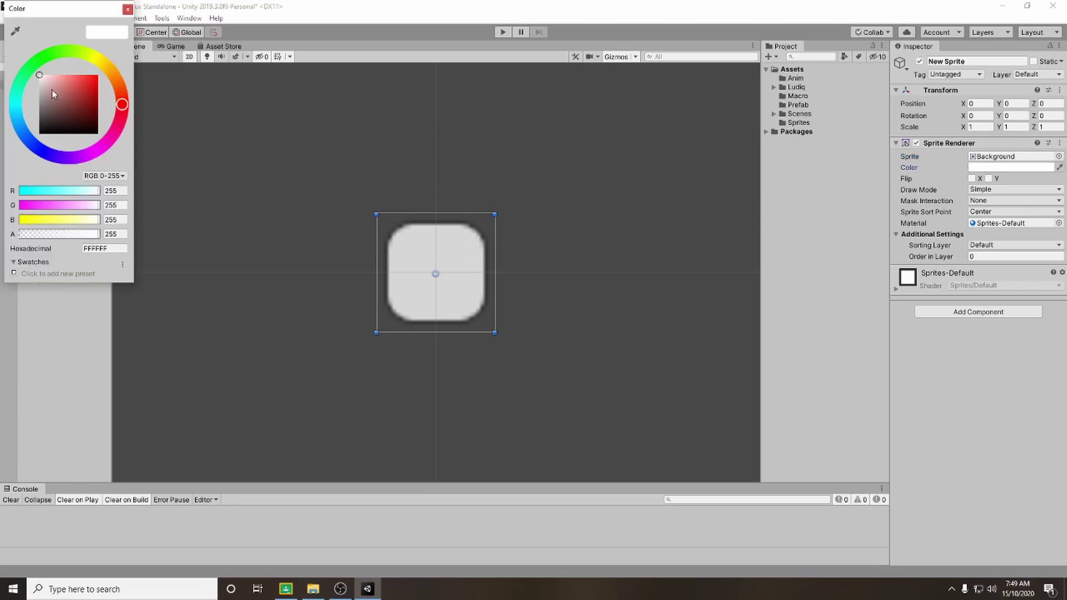
pyautogui.click(42, 58)
pyautogui.click(68, 81)
pyautogui.moveTo(69, 83); pyautogui.dragTo(70, 87)
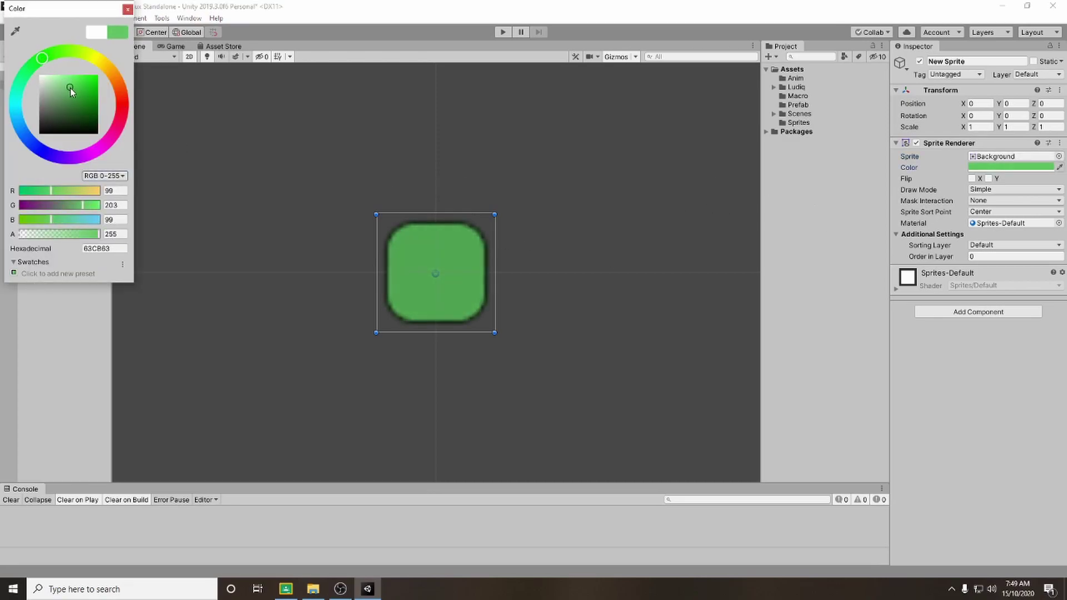
pyautogui.click(128, 9)
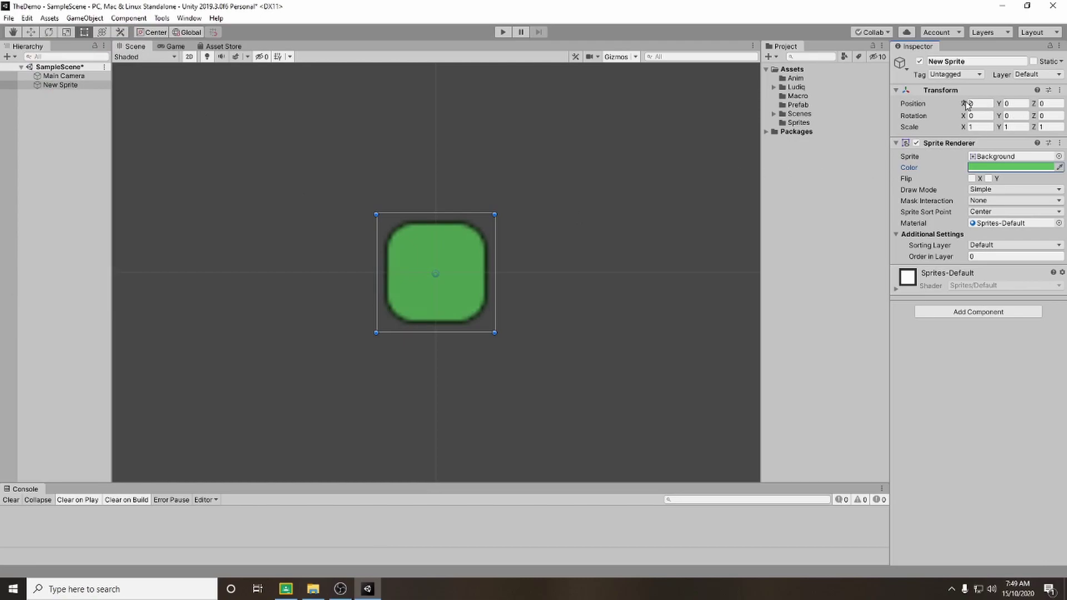
# Step: Set the green sprite's X scale to 2
pyautogui.click(979, 127)
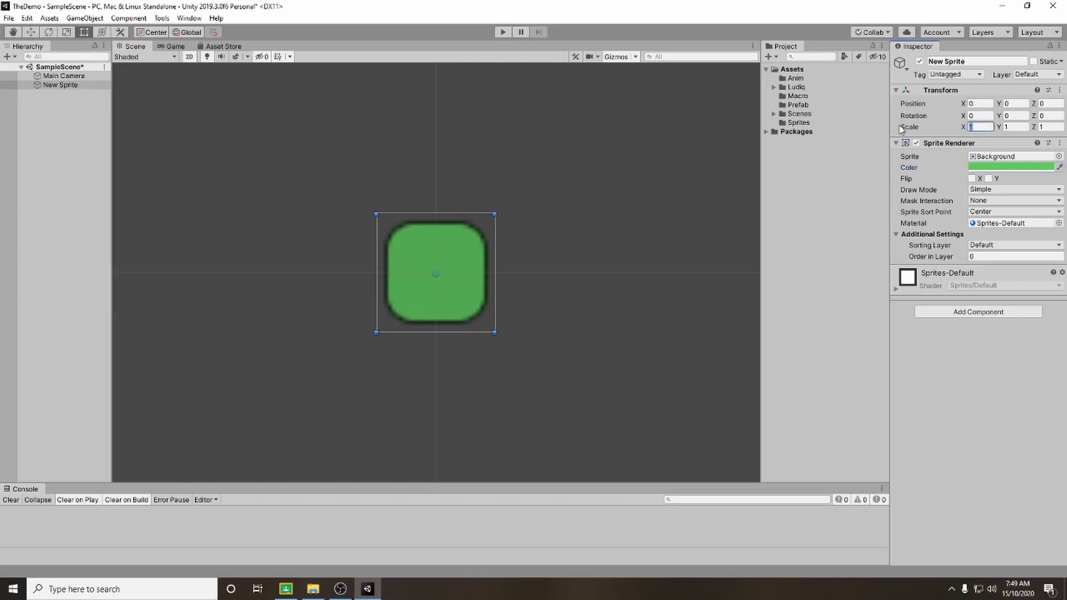
pyautogui.write('2')
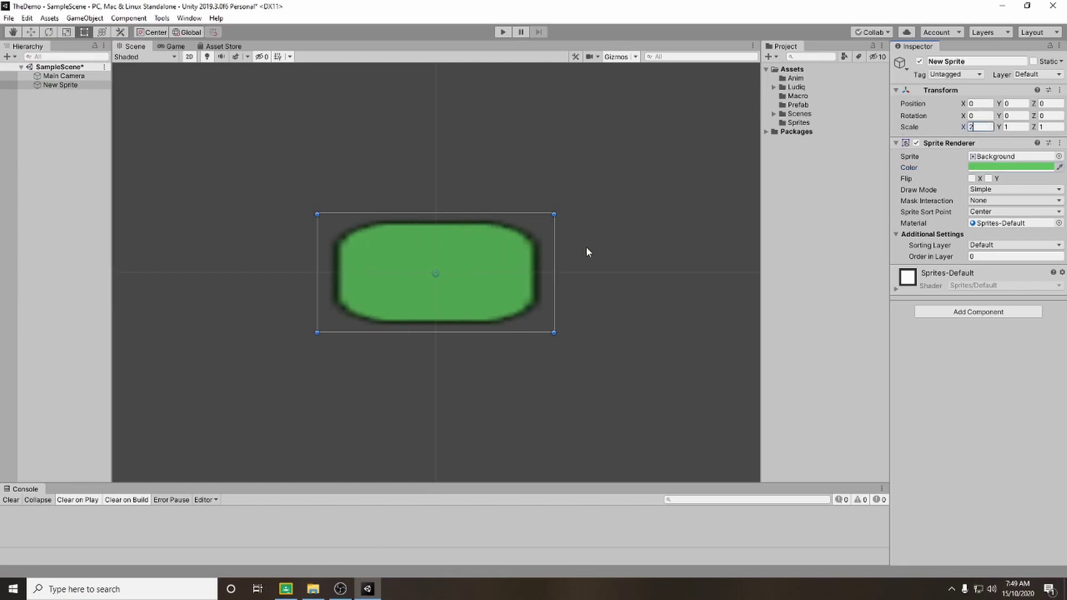
pyautogui.click(70, 204)
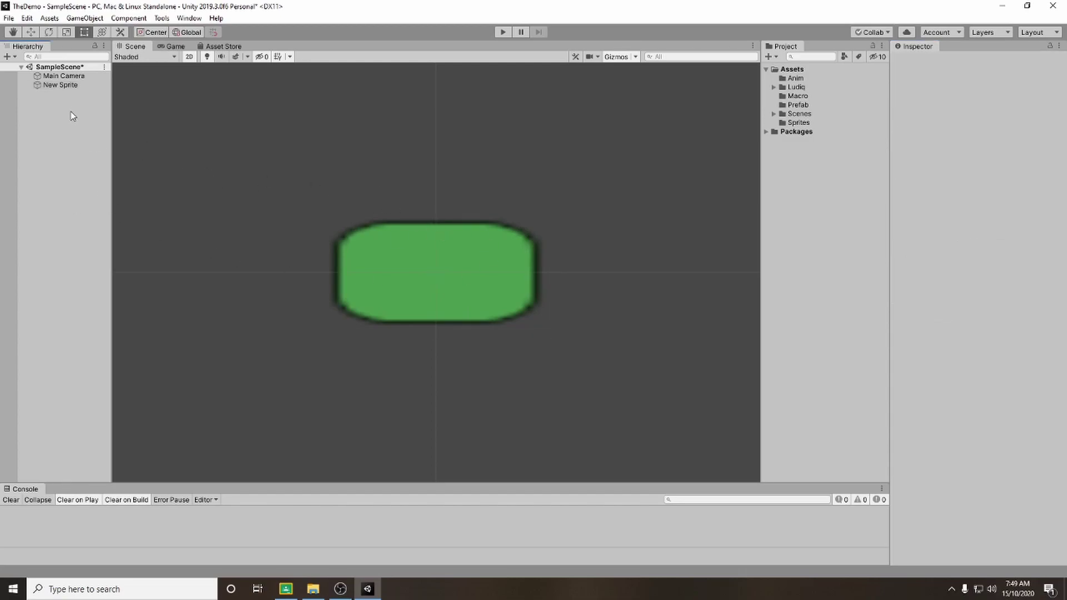
# Step: Create a second 2D sprite object and assign it the built-in Background sprite
pyautogui.rightClick(53, 101)
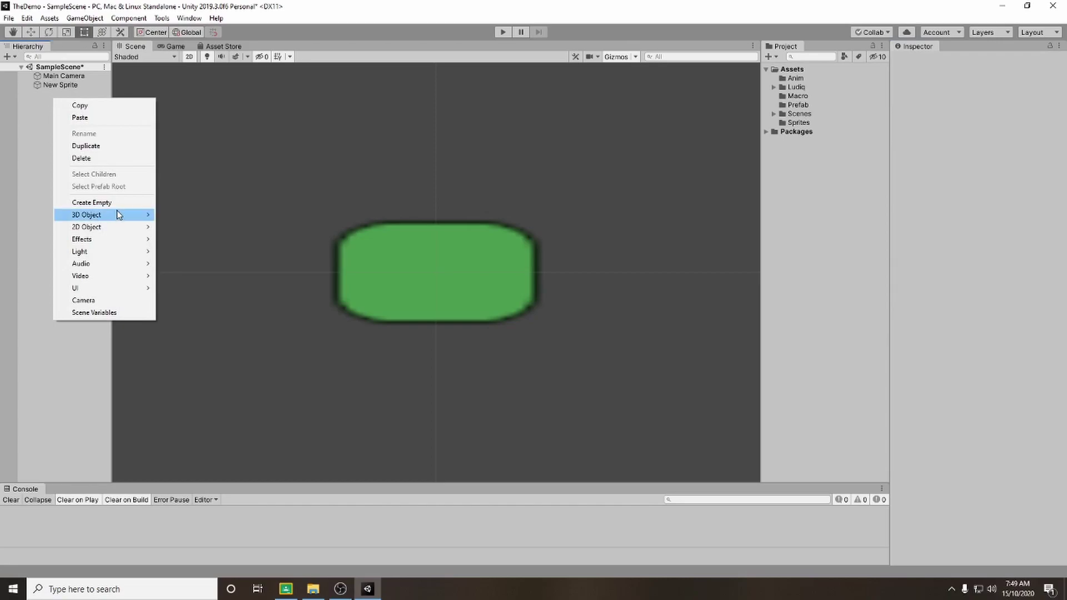
pyautogui.moveTo(135, 232)
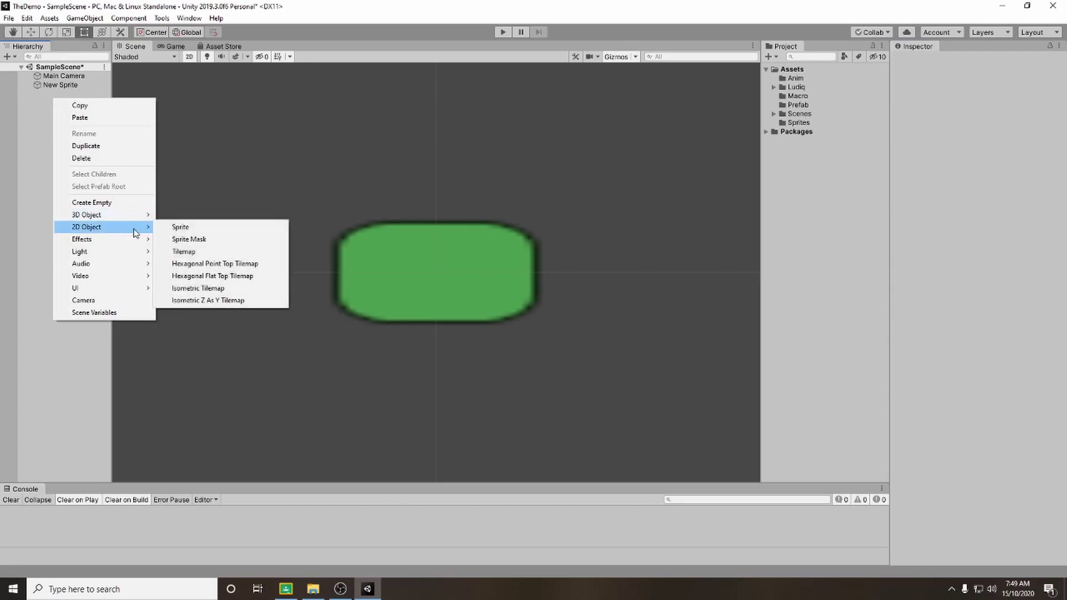
pyautogui.click(209, 229)
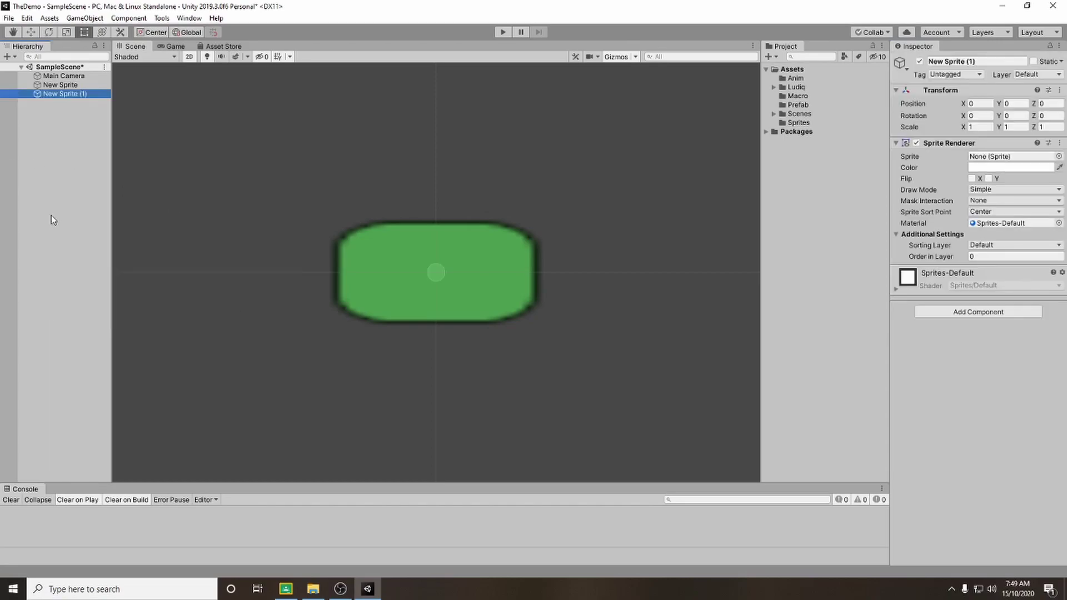
pyautogui.click(1059, 156)
pyautogui.doubleClick(220, 177)
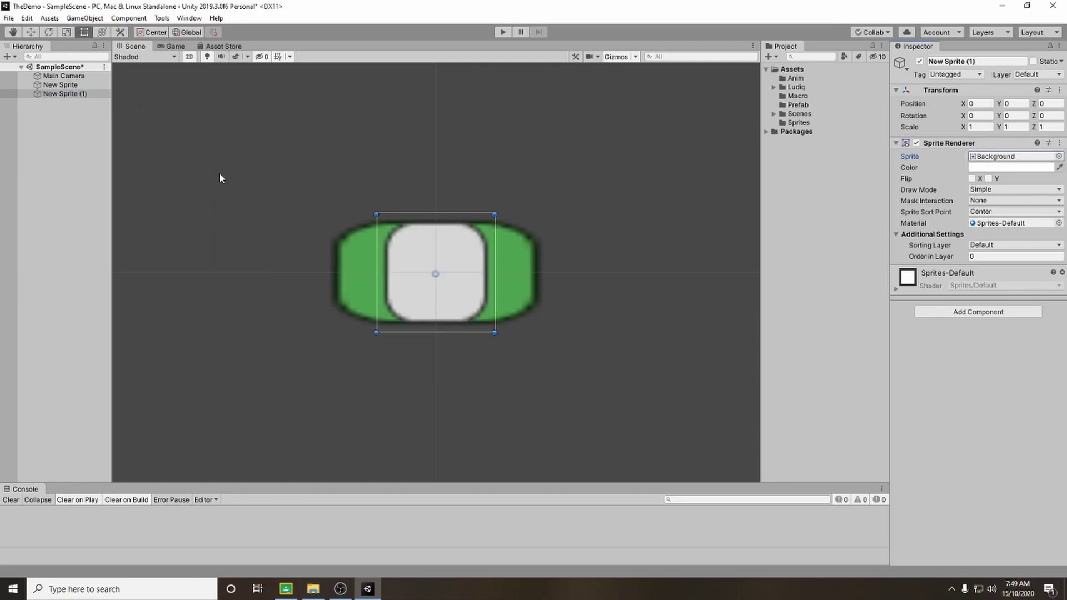
# Step: Scale the second sprite to 2 in X and 3 in Y
pyautogui.click(985, 127)
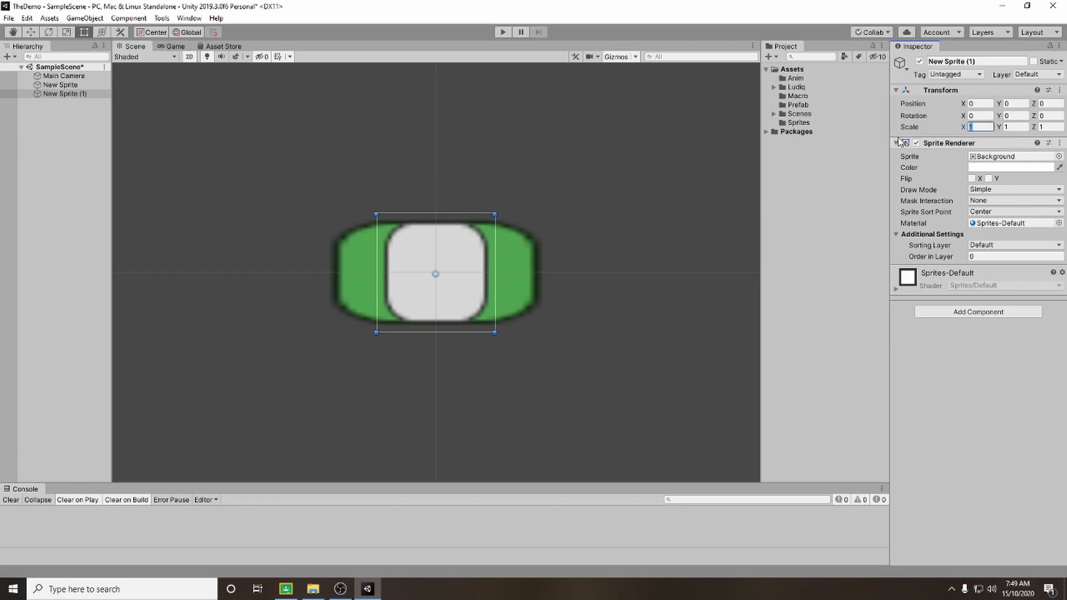
pyautogui.write('2')
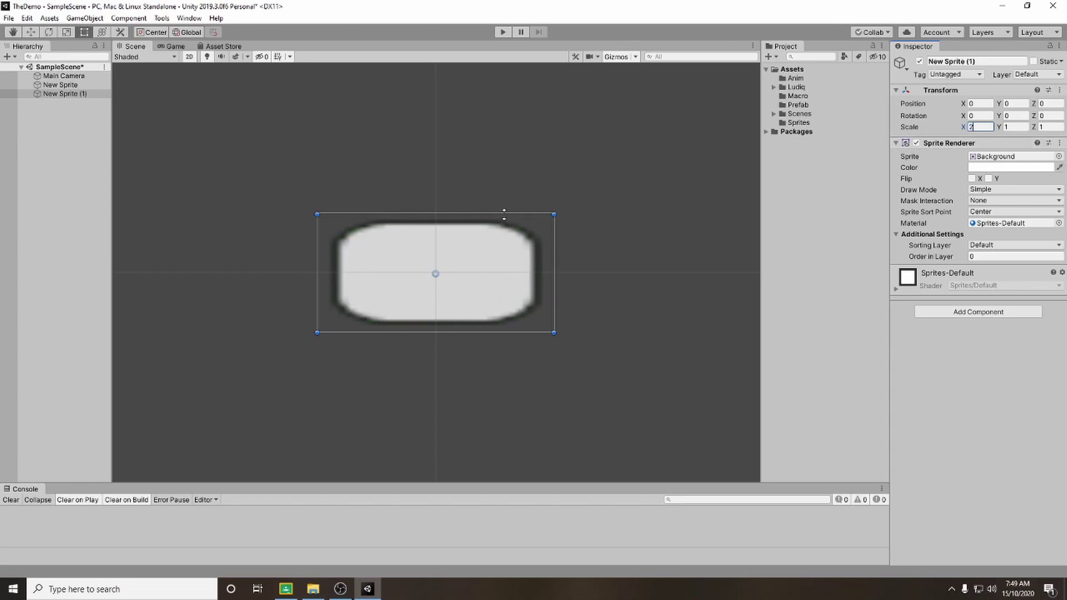
pyautogui.press('Tab')
pyautogui.write('3')
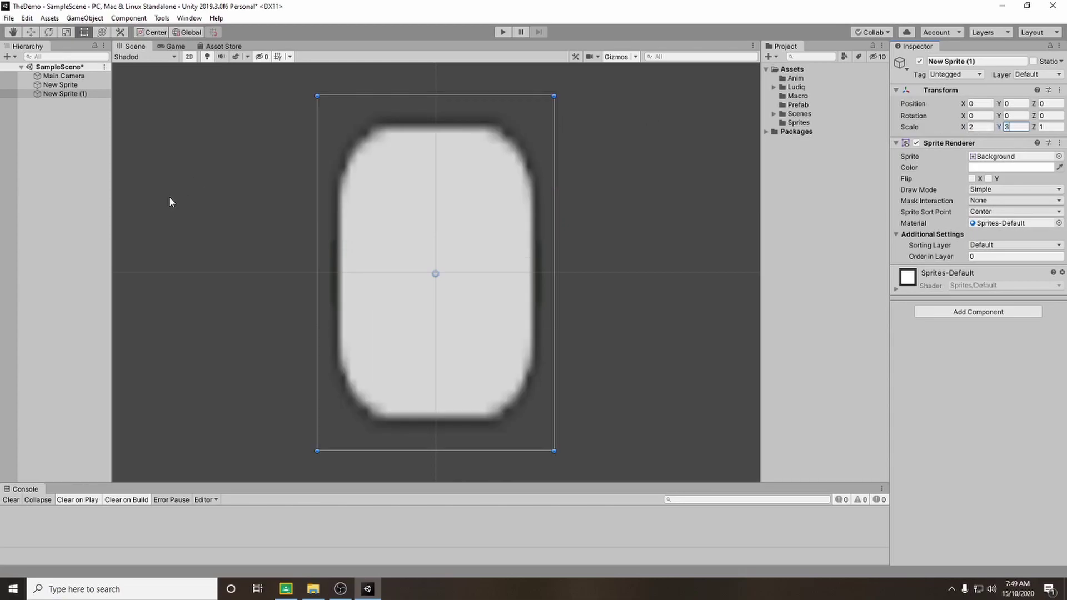
# Step: Set the green sprite's Order in Layer to 1 so it draws in front of the white sprite
pyautogui.click(67, 86)
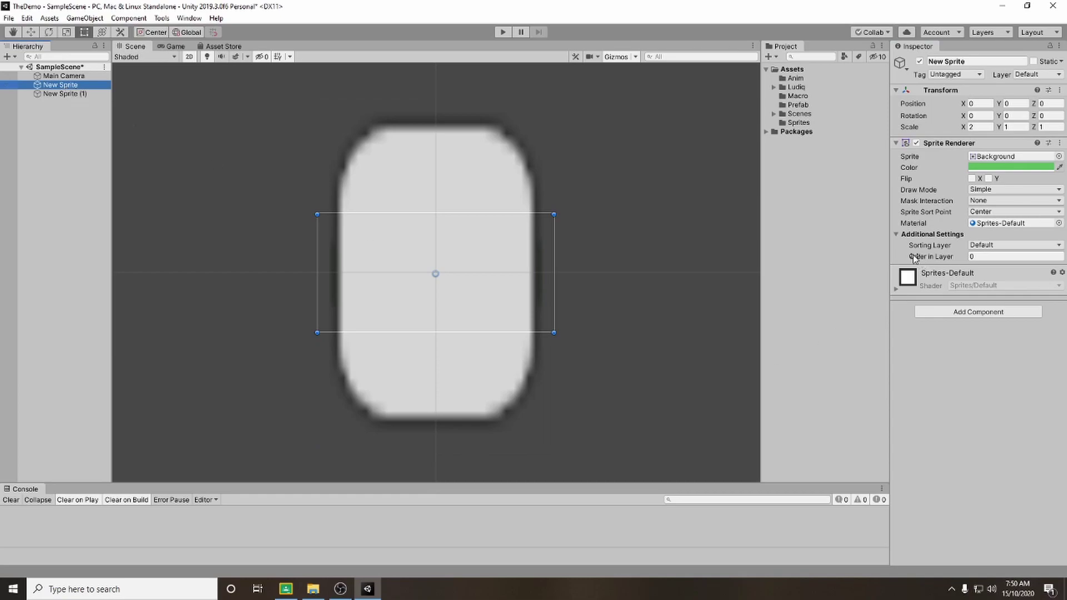
pyautogui.click(952, 260)
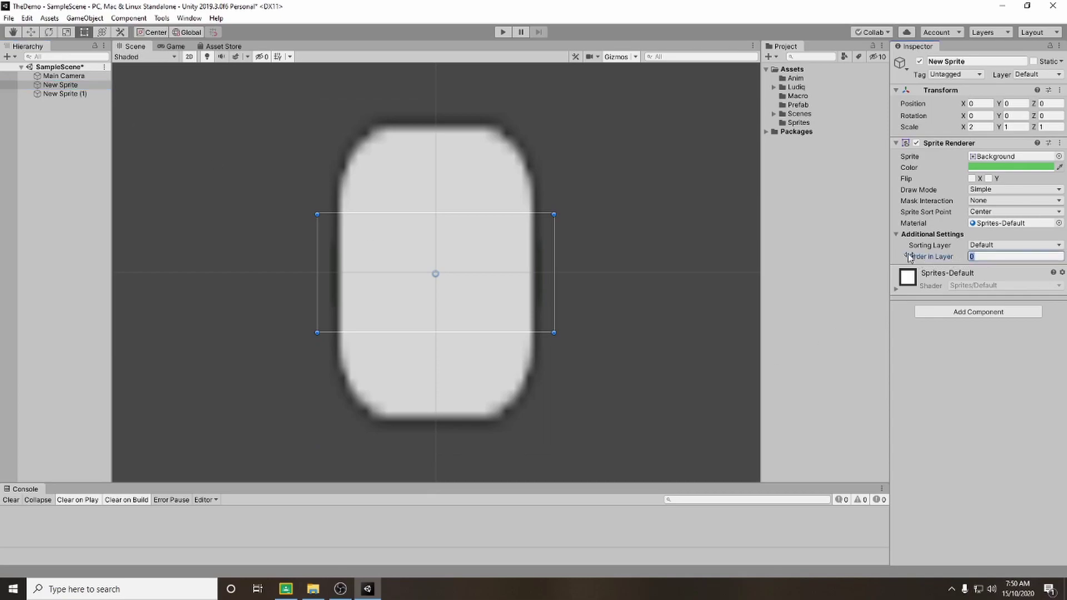
pyautogui.write('1')
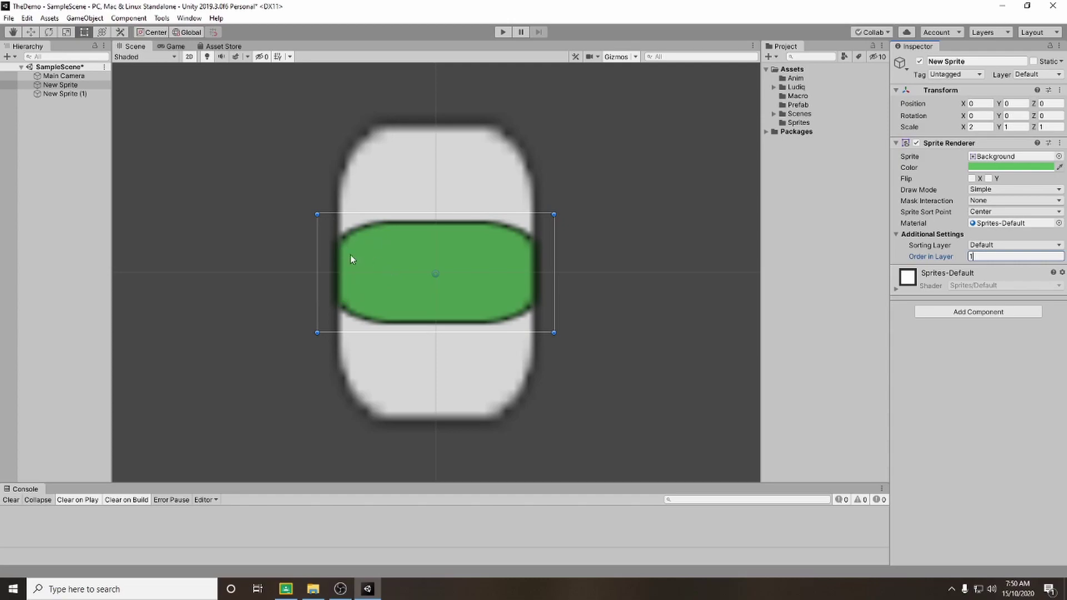
# Step: Set the tall white sprite's color to brown, hexadecimal 9A5F36
pyautogui.click(80, 95)
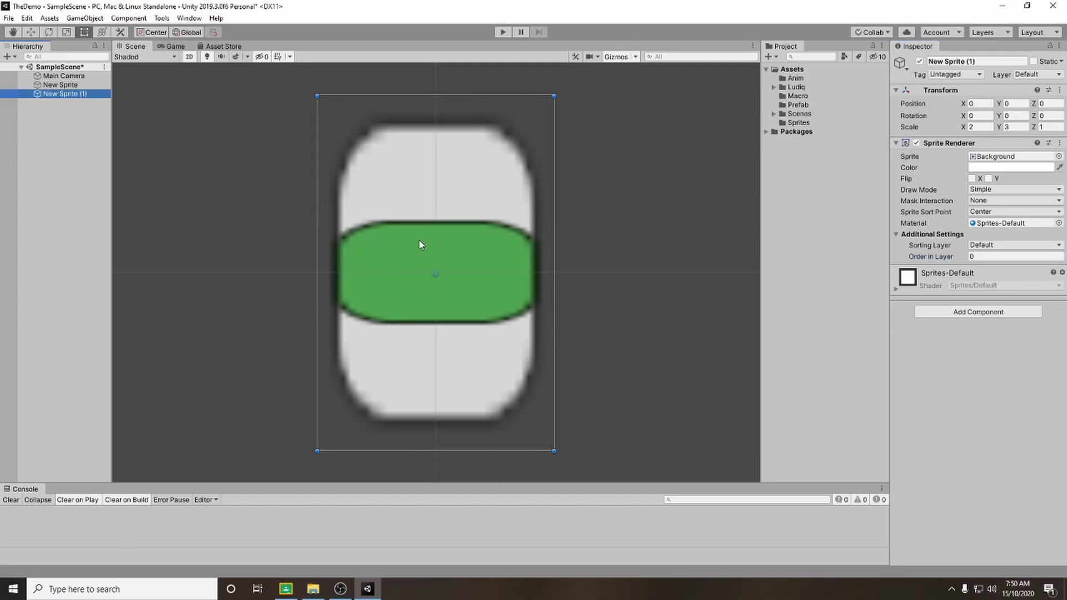
pyautogui.click(1045, 167)
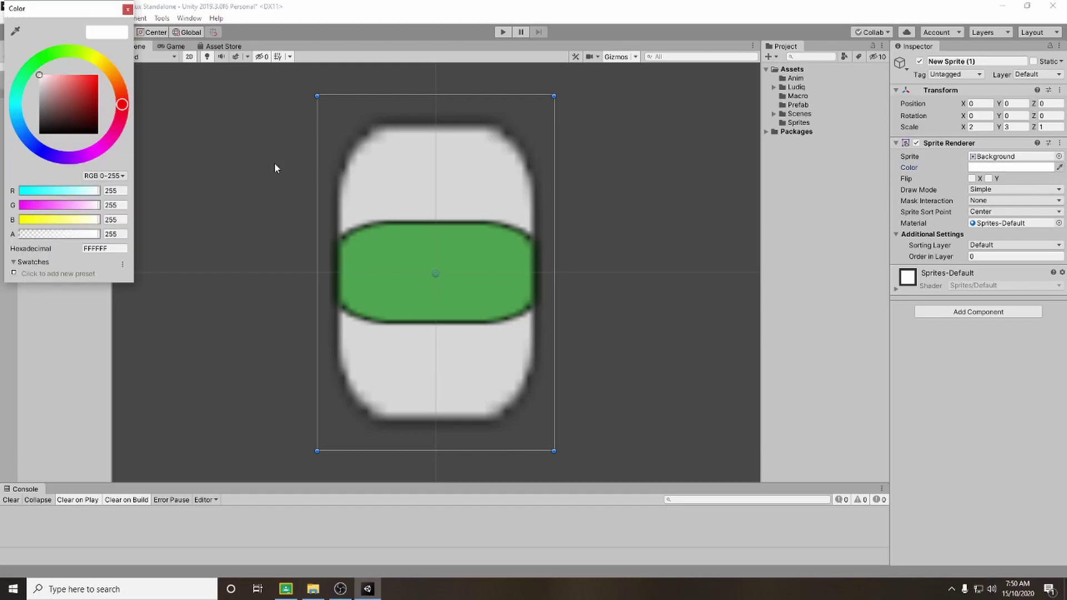
pyautogui.click(118, 82)
pyautogui.click(78, 99)
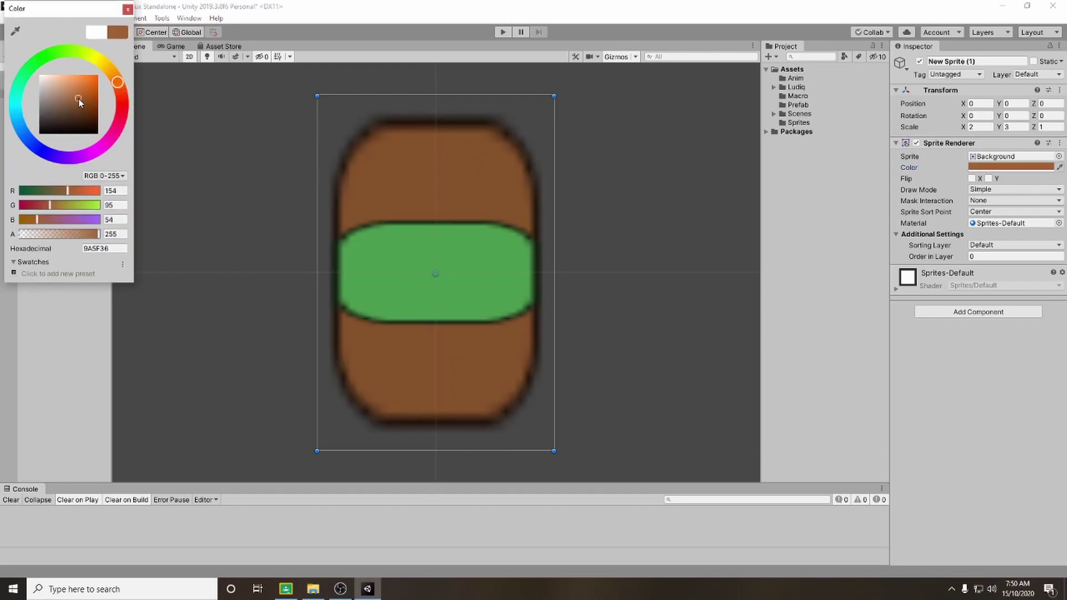
pyautogui.click(128, 8)
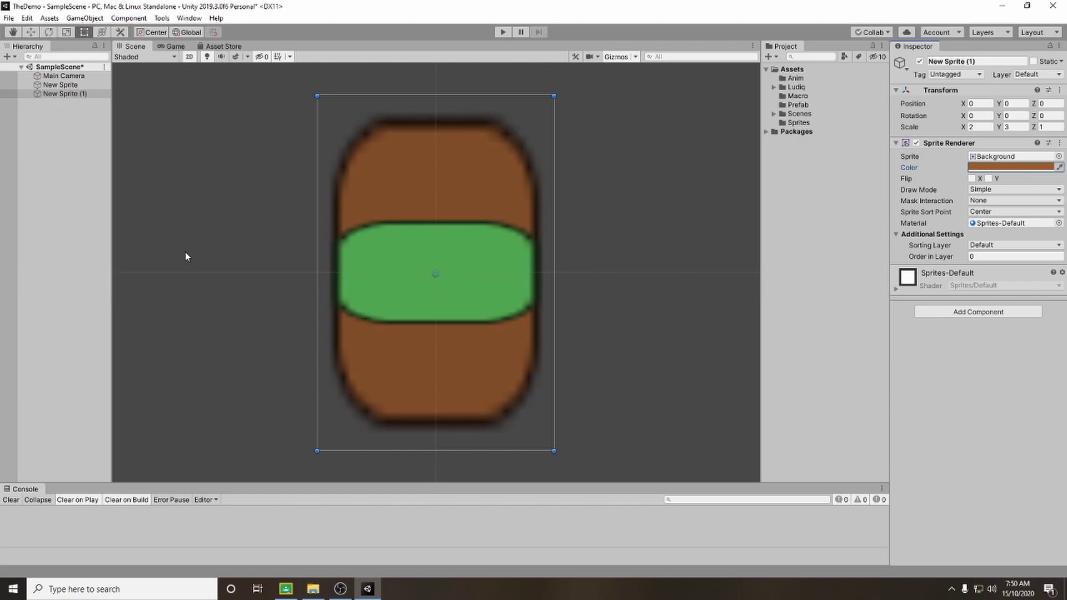
# Step: Set the brown sprite's Y position to -0.15
pyautogui.click(1012, 104)
pyautogui.write('-')
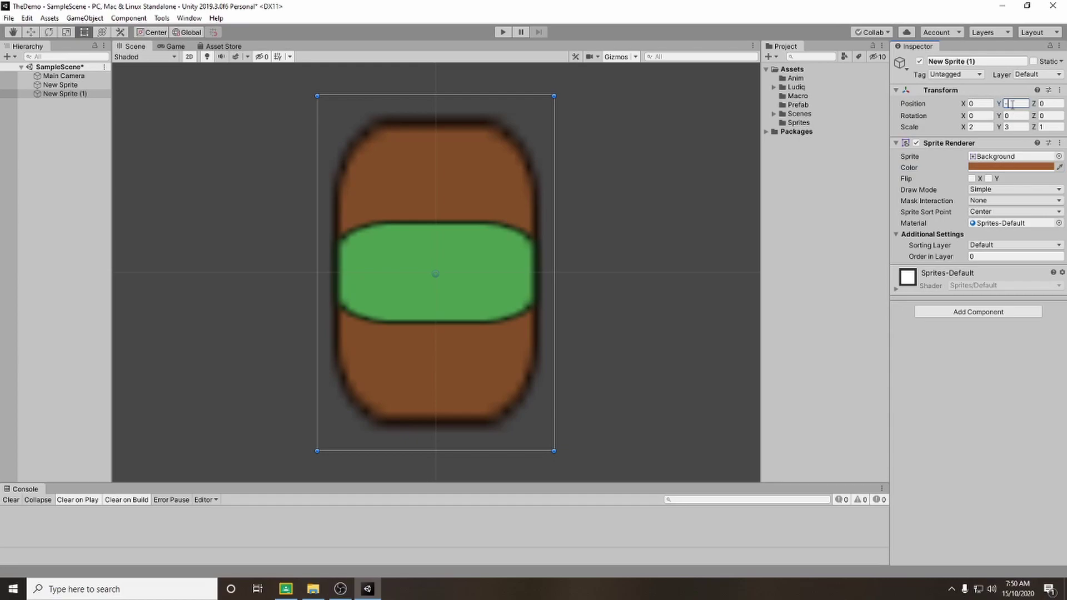
pyautogui.write('0.15')
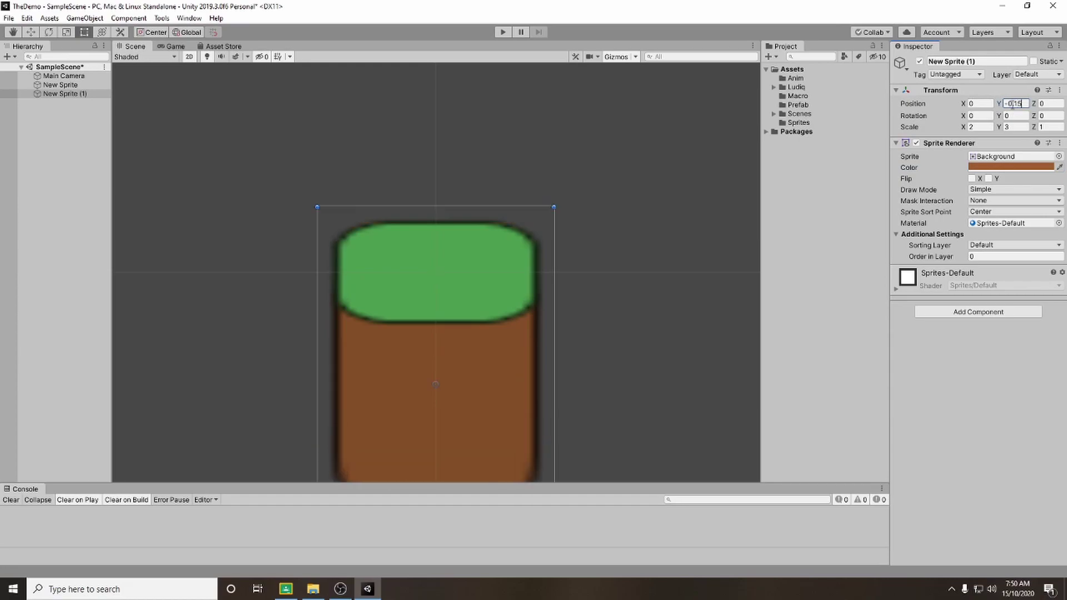
pyautogui.scroll(-2, 672, 247)
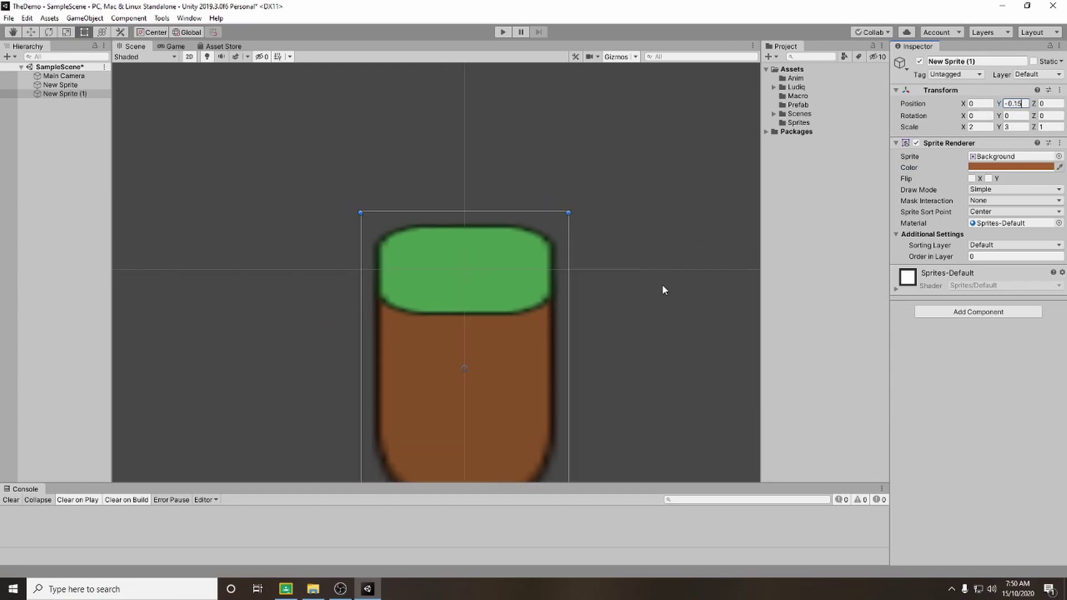
pyautogui.moveTo(662, 285); pyautogui.dragTo(588, 166, button='middle')
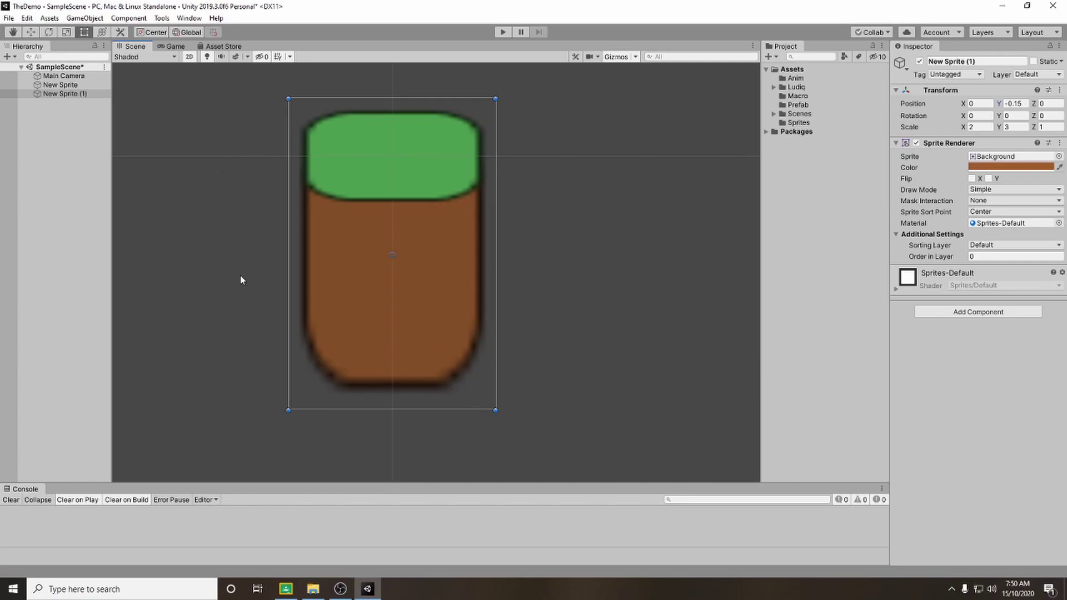
pyautogui.click(78, 205)
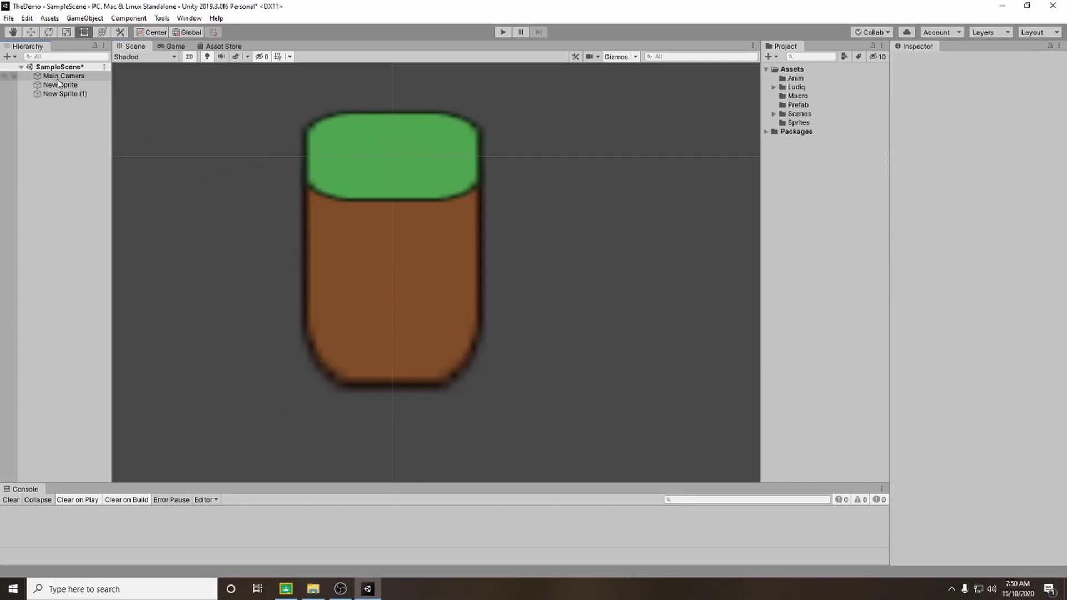
# Step: Create an empty game object in the scene and name it Ground
pyautogui.rightClick(50, 126)
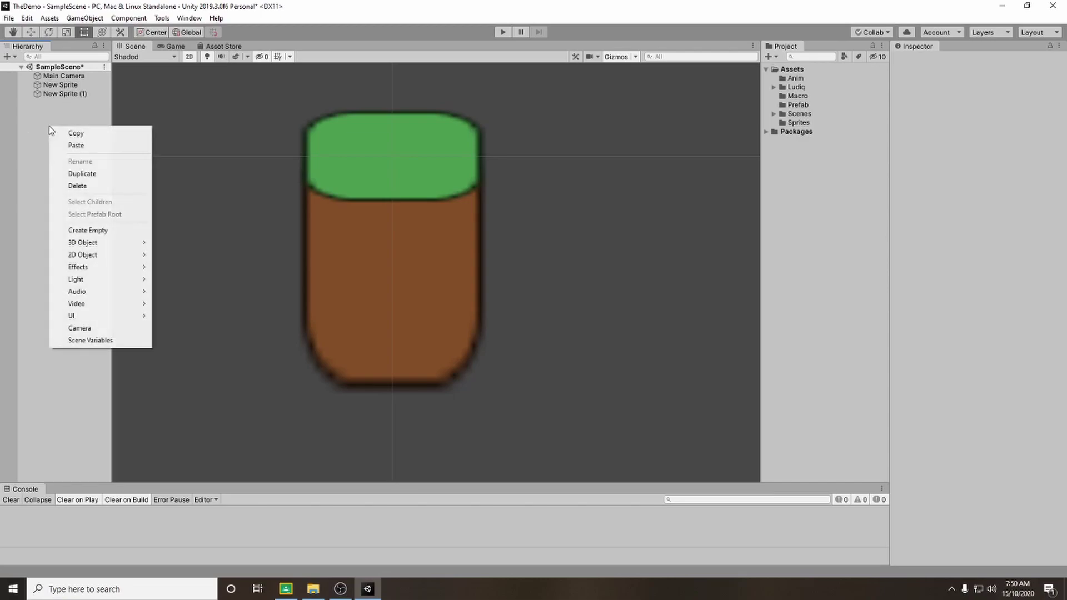
pyautogui.click(116, 231)
pyautogui.click(984, 61)
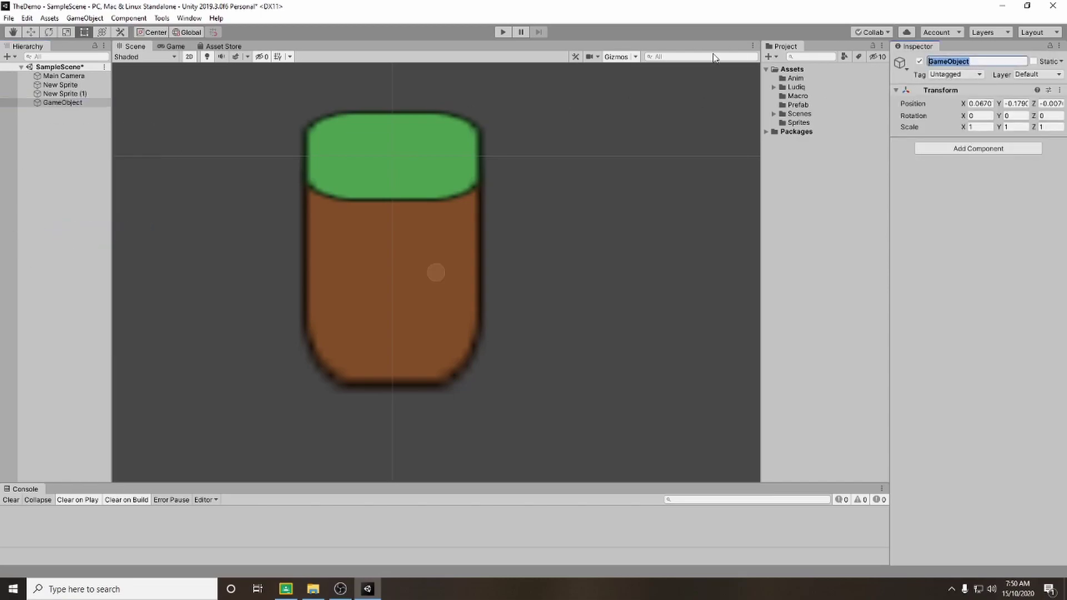
pyautogui.write('Ground')
pyautogui.press('Return')
pyautogui.click(997, 62)
pyautogui.write('Ground')
pyautogui.press('Return')
pyautogui.click(86, 154)
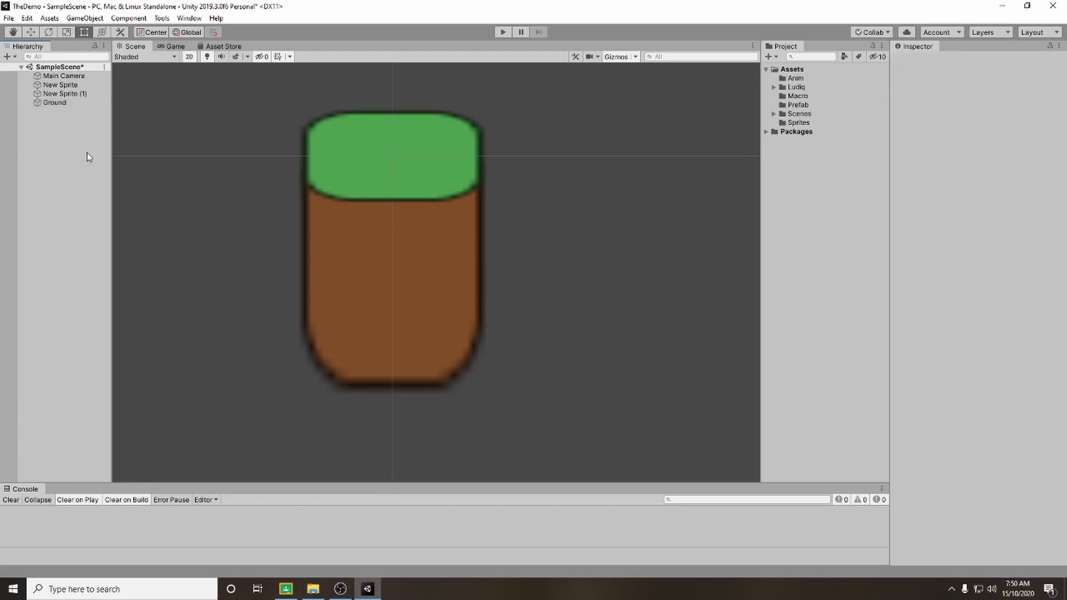
# Step: Make both sprites, the green top and the brown body, children of the Ground object
pyautogui.click(70, 85)
pyautogui.click(71, 94)
pyautogui.click(70, 86)
pyautogui.keyDown('shift'); pyautogui.click(70, 93); pyautogui.keyUp('shift')
pyautogui.moveTo(70, 93)
pyautogui.mouseDown()
pyautogui.moveTo(73, 106)
pyautogui.moveTo(63, 103)
pyautogui.mouseUp()
pyautogui.click(67, 84)
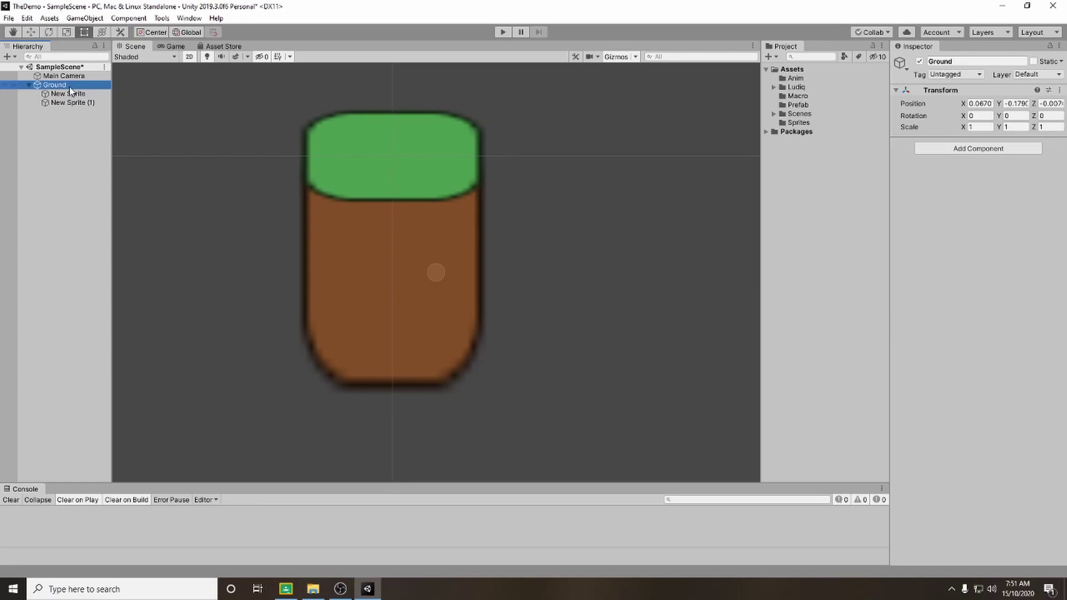
pyautogui.click(30, 86)
pyautogui.click(30, 86)
# Step: Add a Box Collider 2D component to the green top sprite
pyautogui.click(87, 95)
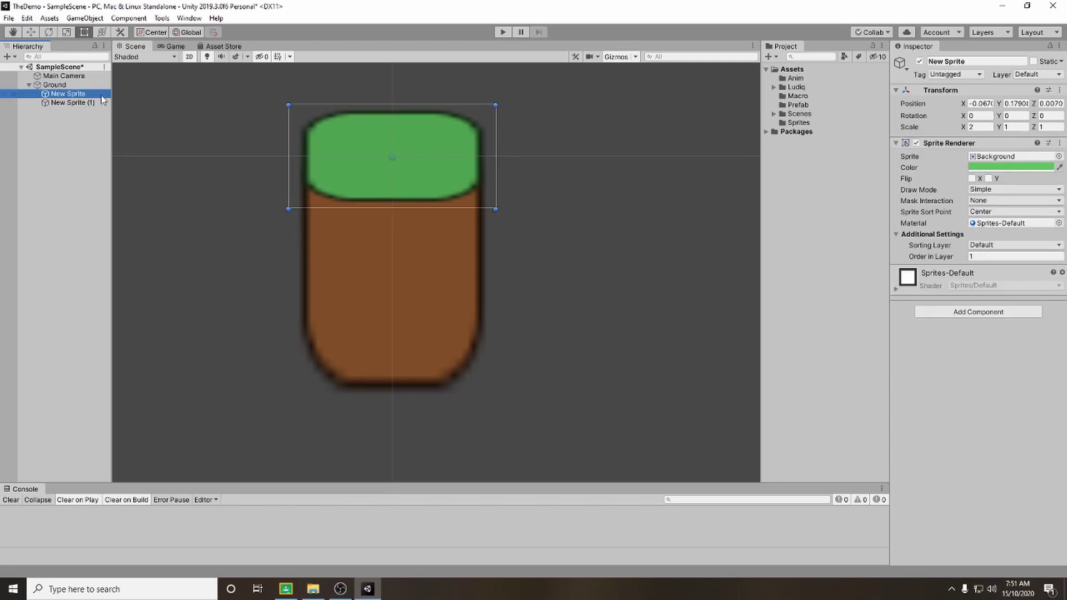
pyautogui.click(982, 312)
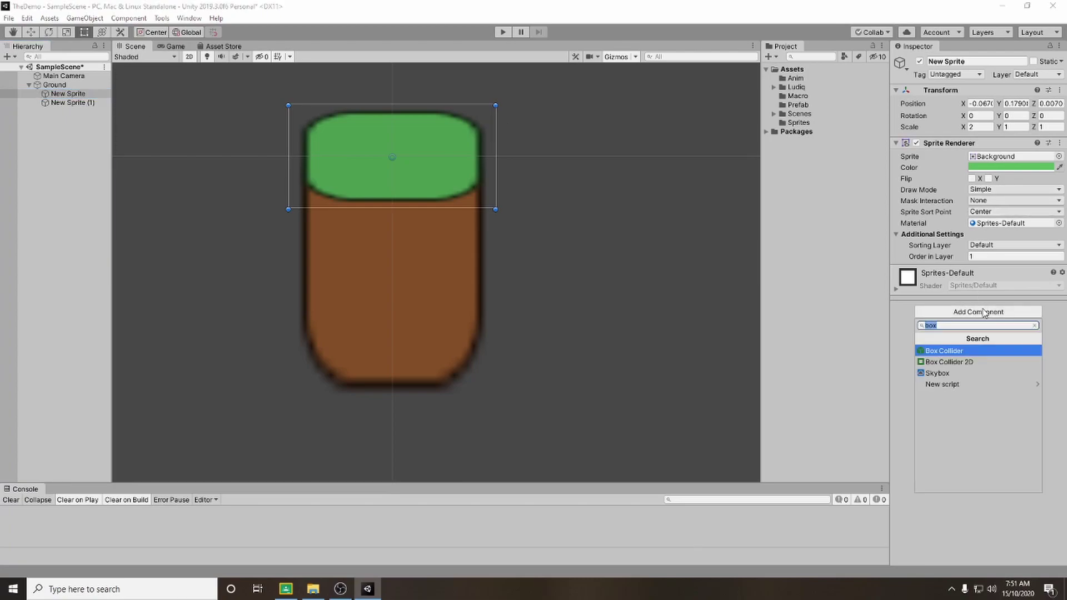
pyautogui.write('box')
pyautogui.click(973, 364)
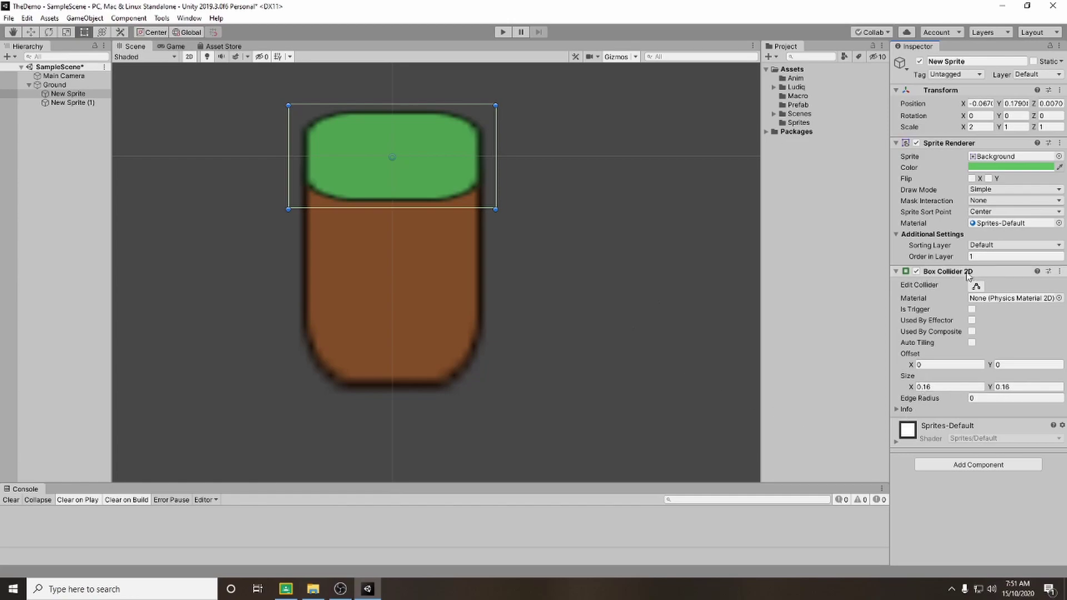
# Step: Set the green sprite's box collider size to 0.14 in X and 0.13 in Y
pyautogui.click(911, 388)
pyautogui.moveTo(911, 389); pyautogui.dragTo(908, 391)
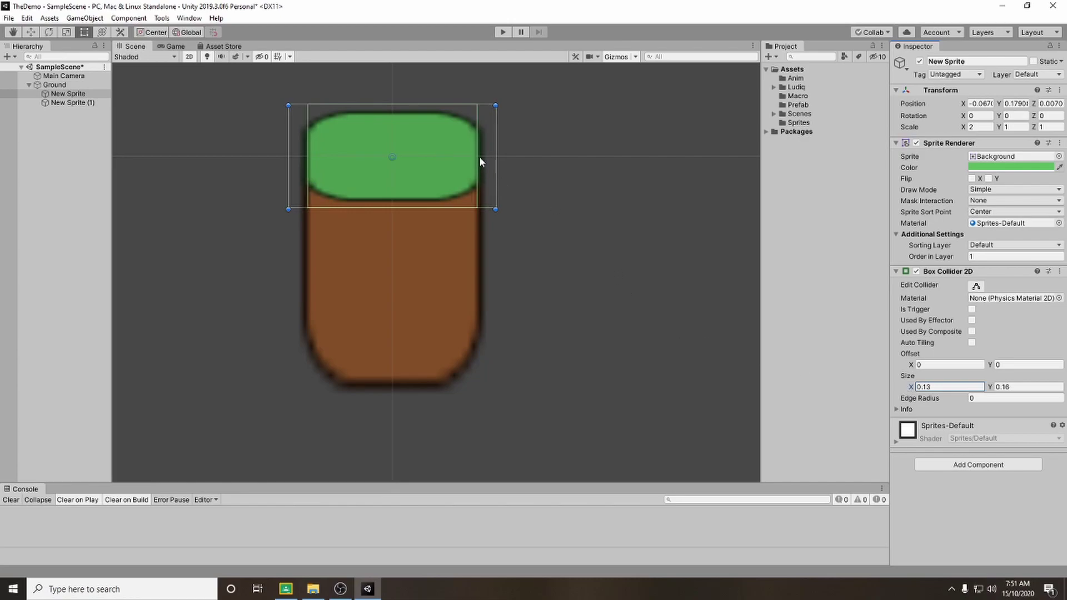
pyautogui.click(990, 389)
pyautogui.write('0.13')
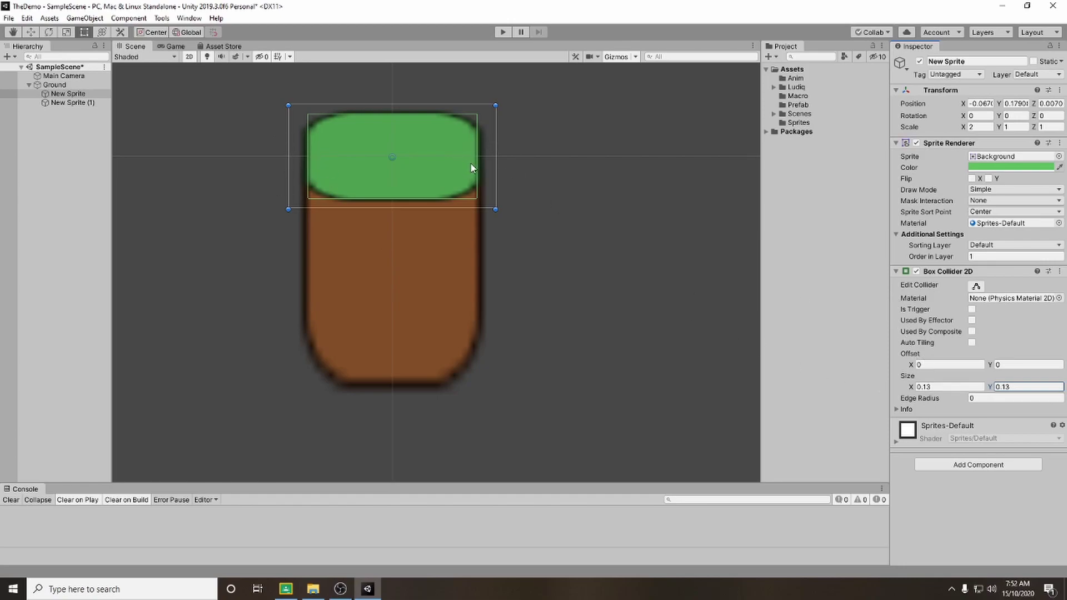
pyautogui.click(945, 386)
pyautogui.click(946, 386)
pyautogui.write('4')
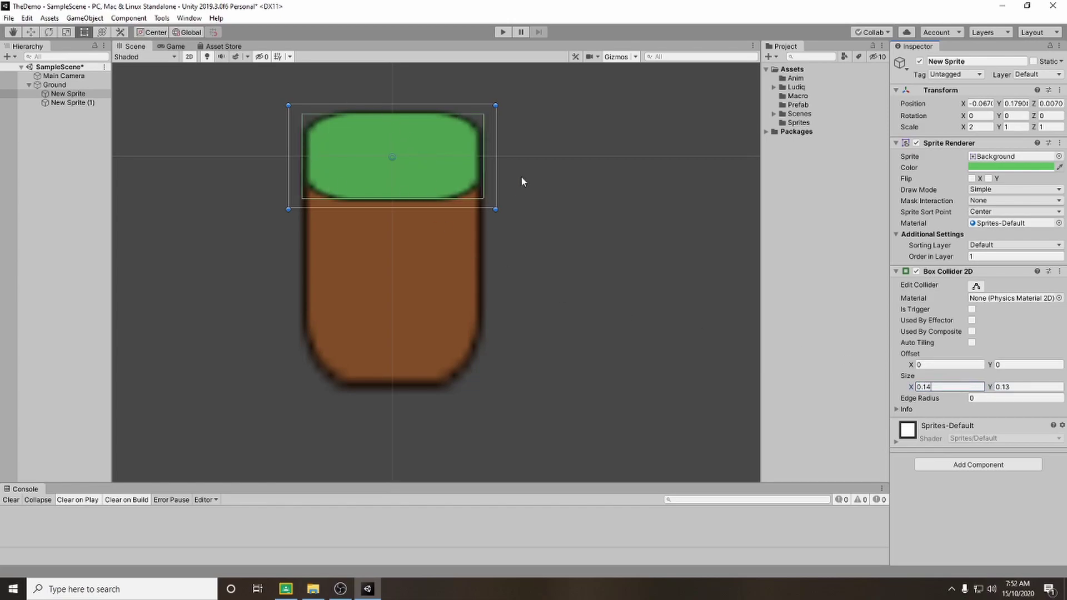
# Step: Save the Ground object with its two sprites as a prefab in the Prefab folder
pyautogui.click(75, 192)
pyautogui.click(55, 84)
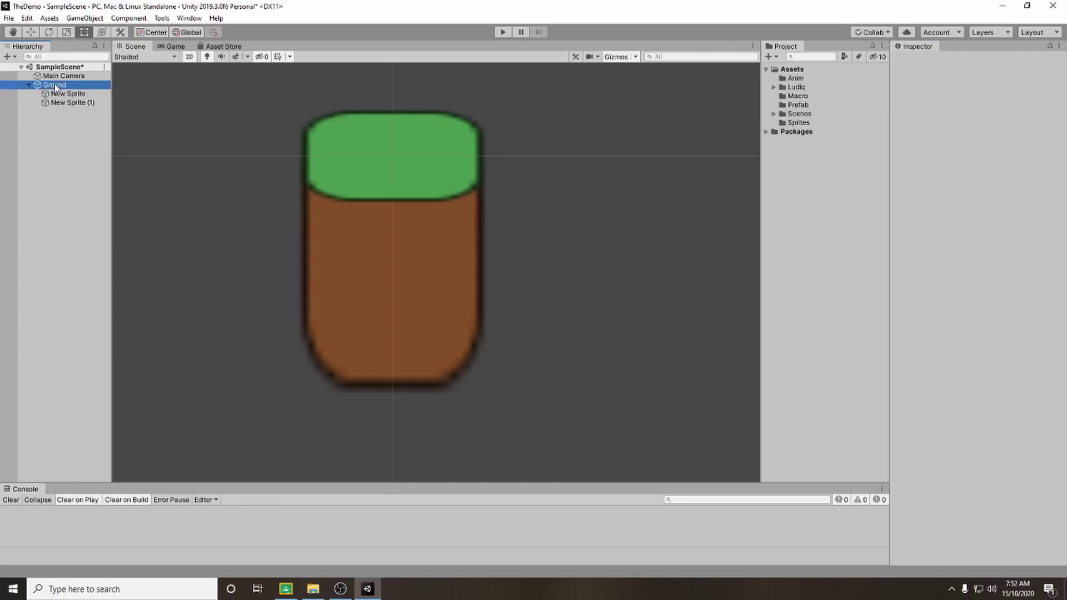
pyautogui.click(29, 84)
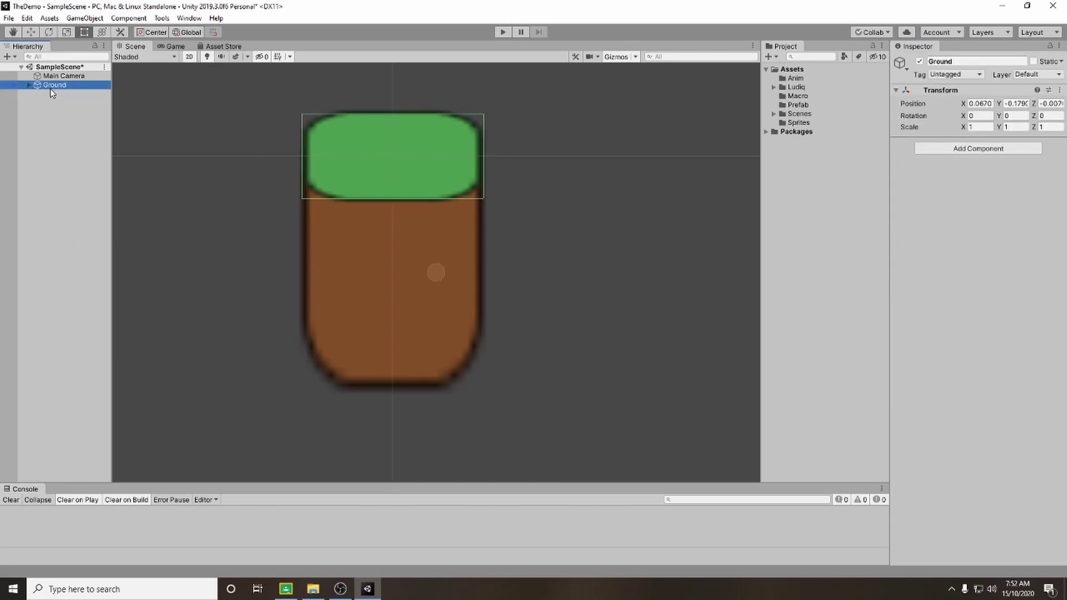
pyautogui.moveTo(50, 88); pyautogui.dragTo(803, 109)
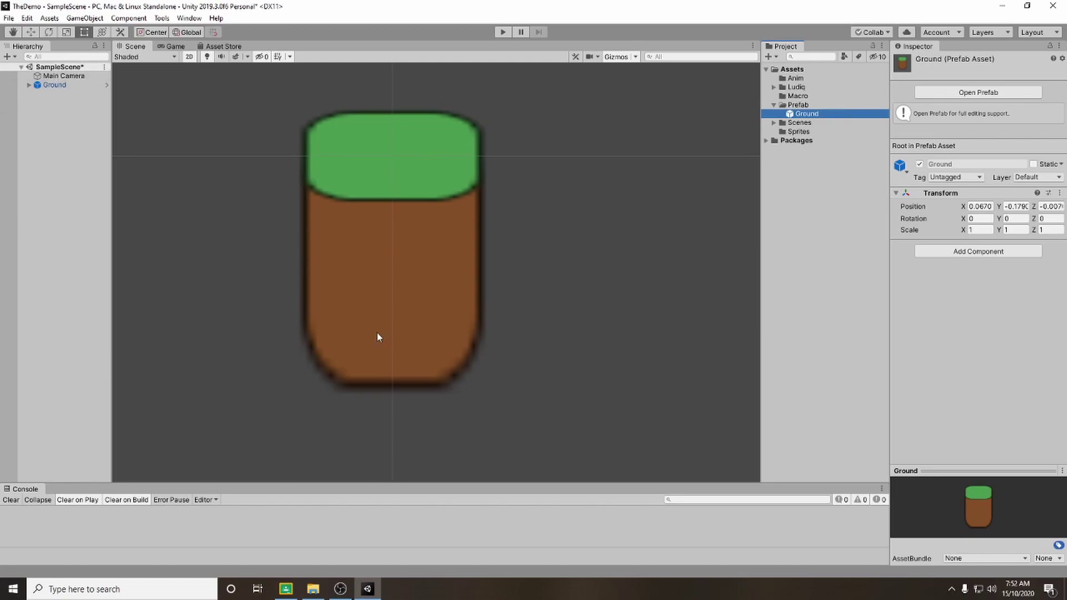
# Step: Move the Ground object to the lower-left corner of the camera frame, at about X -5.81, Y -3.84
pyautogui.scroll(-5, 267, 244)
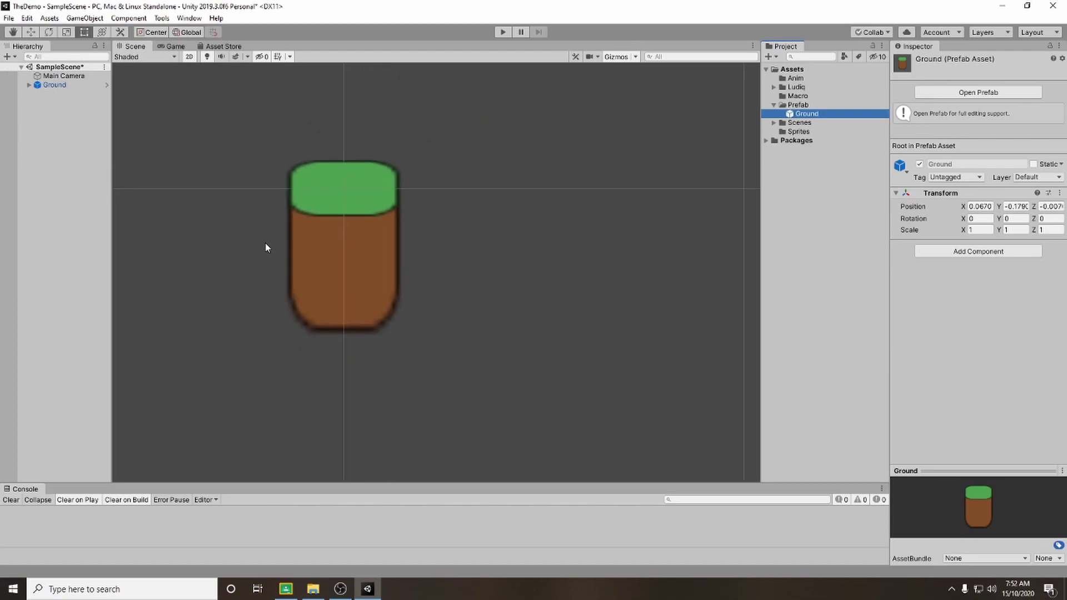
pyautogui.scroll(-5, 260, 247)
pyautogui.moveTo(247, 240); pyautogui.dragTo(210, 281, button='middle')
pyautogui.scroll(-3, 210, 281)
pyautogui.scroll(3, 212, 292)
pyautogui.scroll(1, 212, 291)
pyautogui.moveTo(283, 326); pyautogui.dragTo(478, 287, button='middle')
pyautogui.click(53, 86)
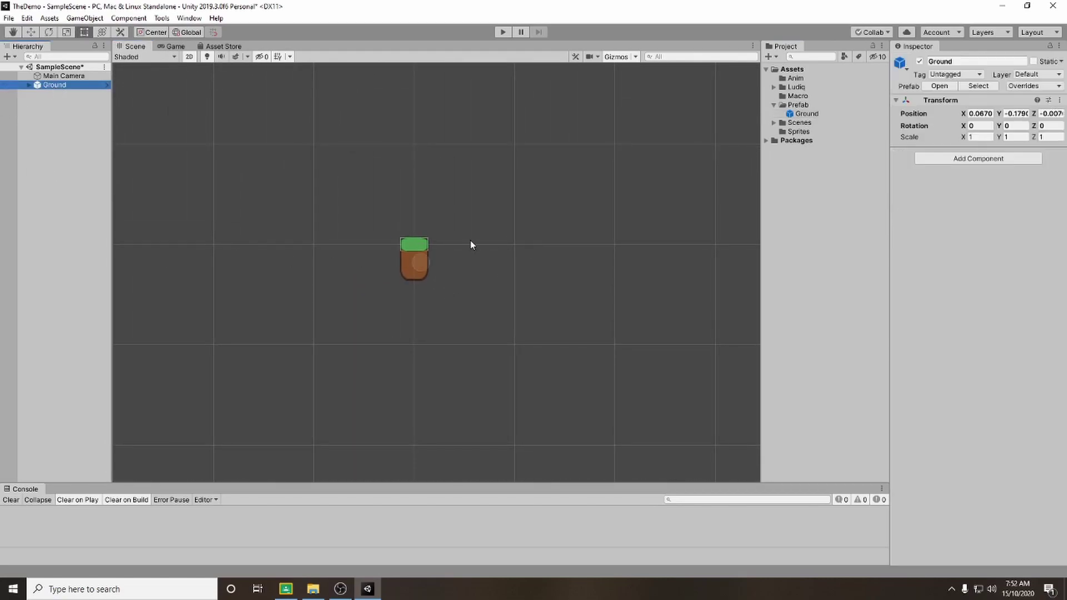
pyautogui.click(31, 33)
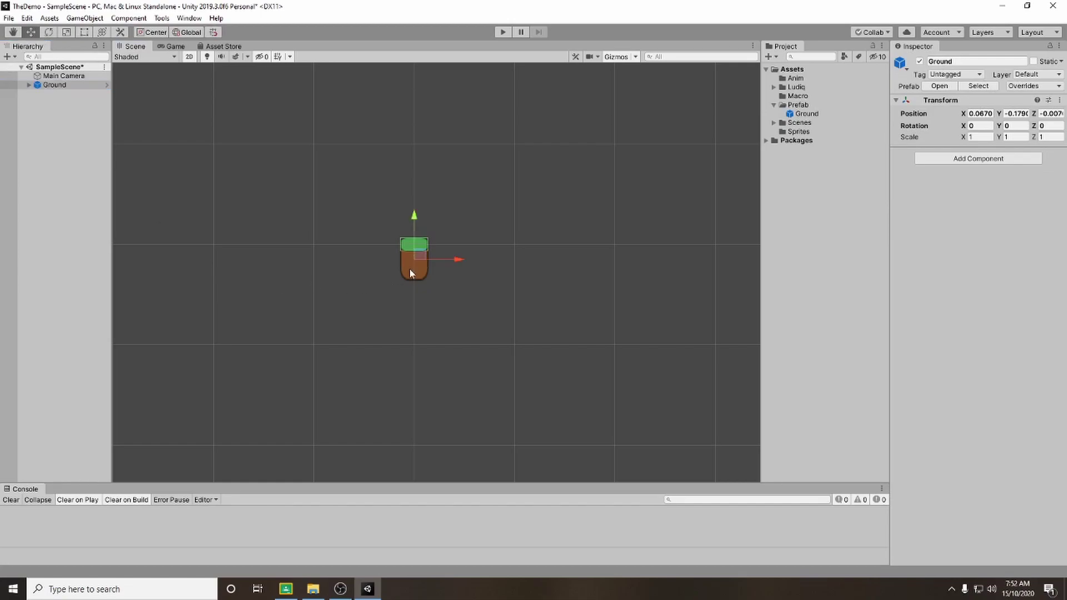
pyautogui.moveTo(457, 263); pyautogui.dragTo(261, 266)
pyautogui.scroll(-5, 262, 273)
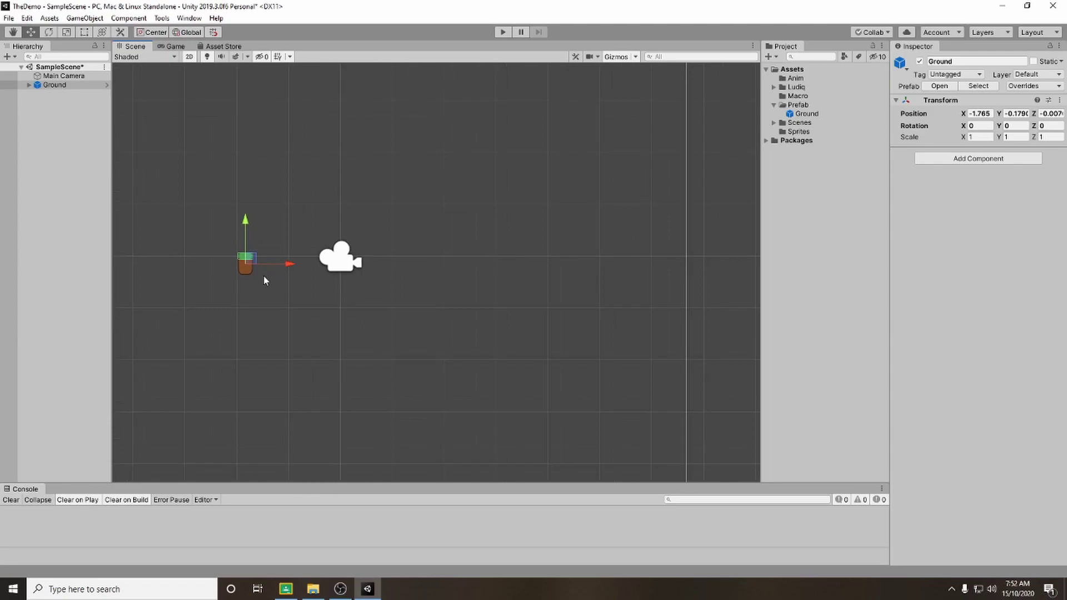
pyautogui.moveTo(260, 282); pyautogui.dragTo(351, 296, button='middle')
pyautogui.scroll(3, 333, 294)
pyautogui.moveTo(394, 271); pyautogui.dragTo(258, 275)
pyautogui.moveTo(212, 225); pyautogui.dragTo(214, 384)
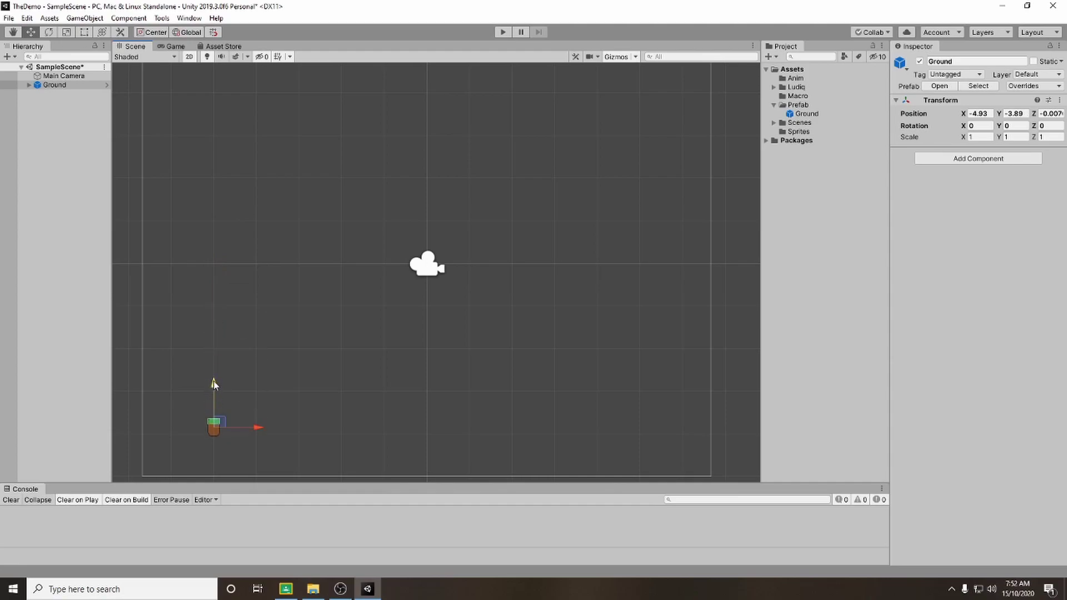
pyautogui.moveTo(255, 429); pyautogui.dragTo(218, 428)
pyautogui.moveTo(176, 389); pyautogui.dragTo(178, 384)
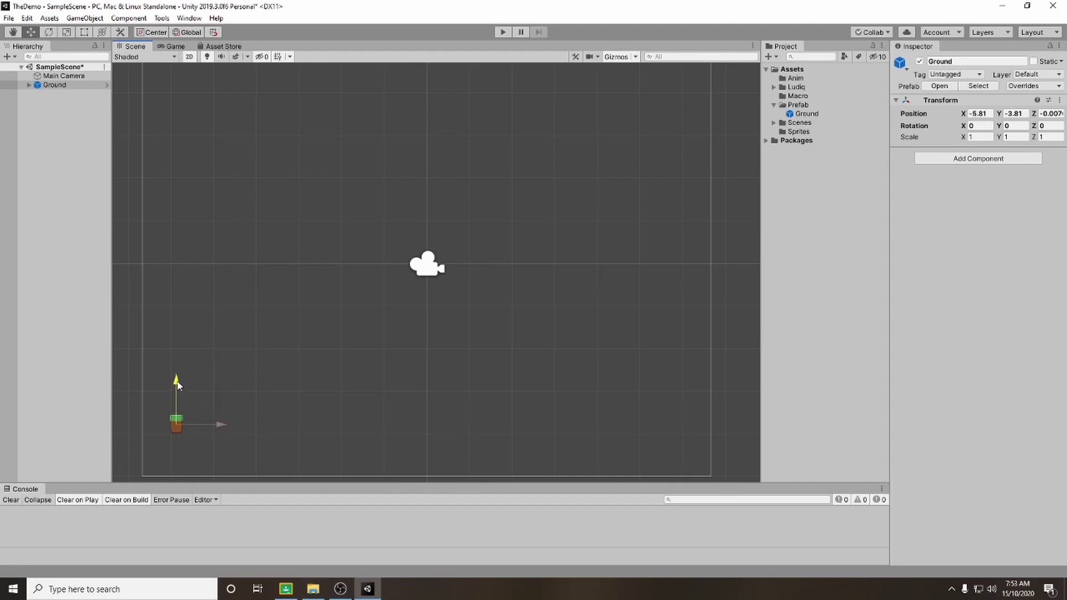
pyautogui.click(251, 349)
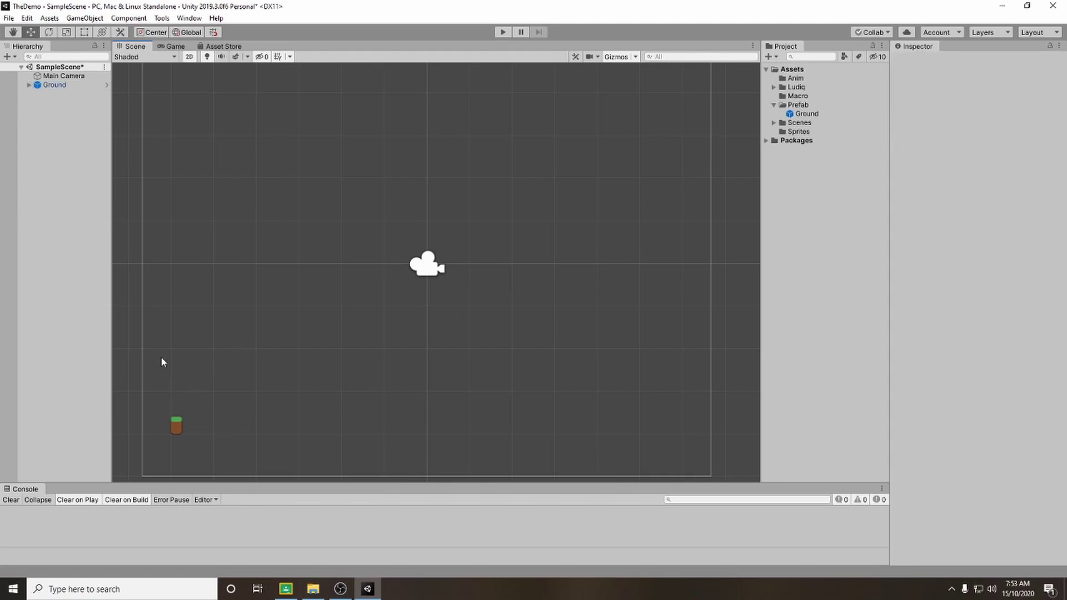
# Step: Duplicate the Ground tile and place the copy directly beside it on the right, at about X -5.54
pyautogui.click(57, 85)
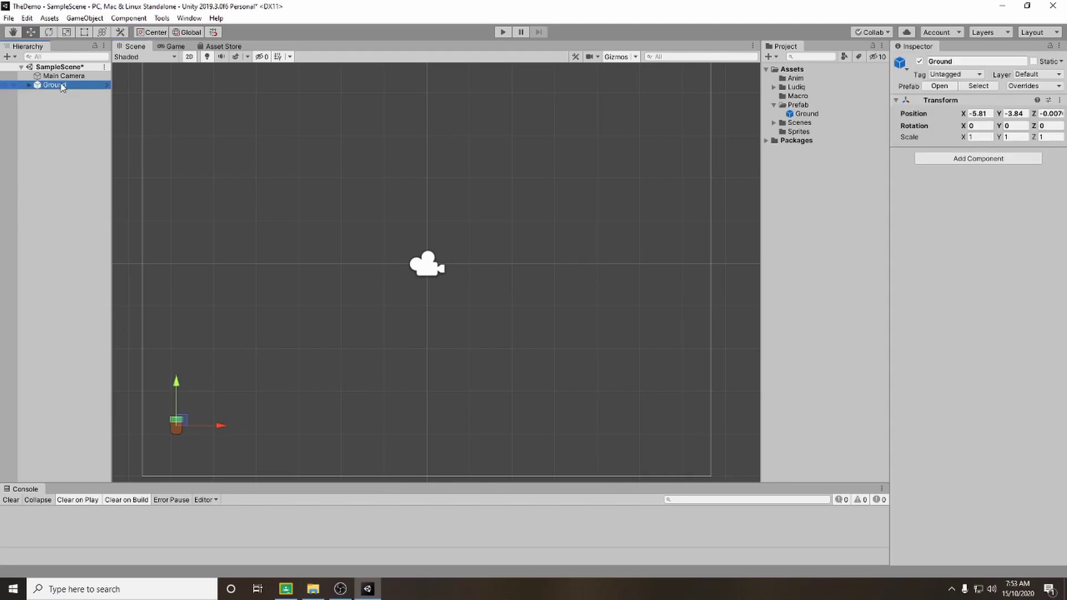
pyautogui.hotkey('ctrl', 'd')
pyautogui.moveTo(221, 426); pyautogui.dragTo(228, 427)
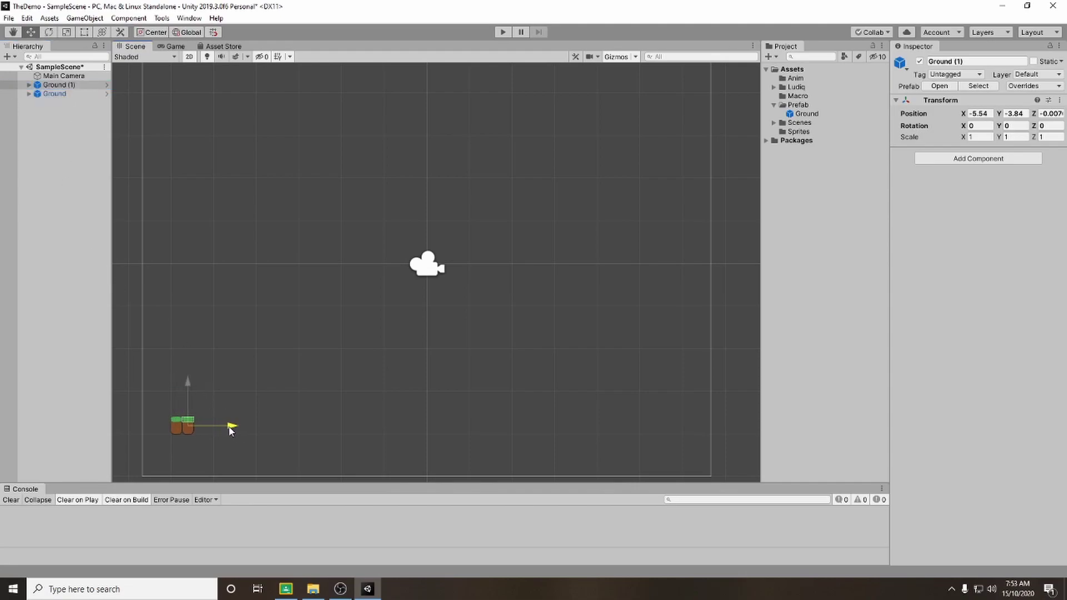
pyautogui.click(230, 449)
# Step: Duplicate the two Ground tiles and line the copies up on their right to form a row of four
pyautogui.scroll(5, 185, 444)
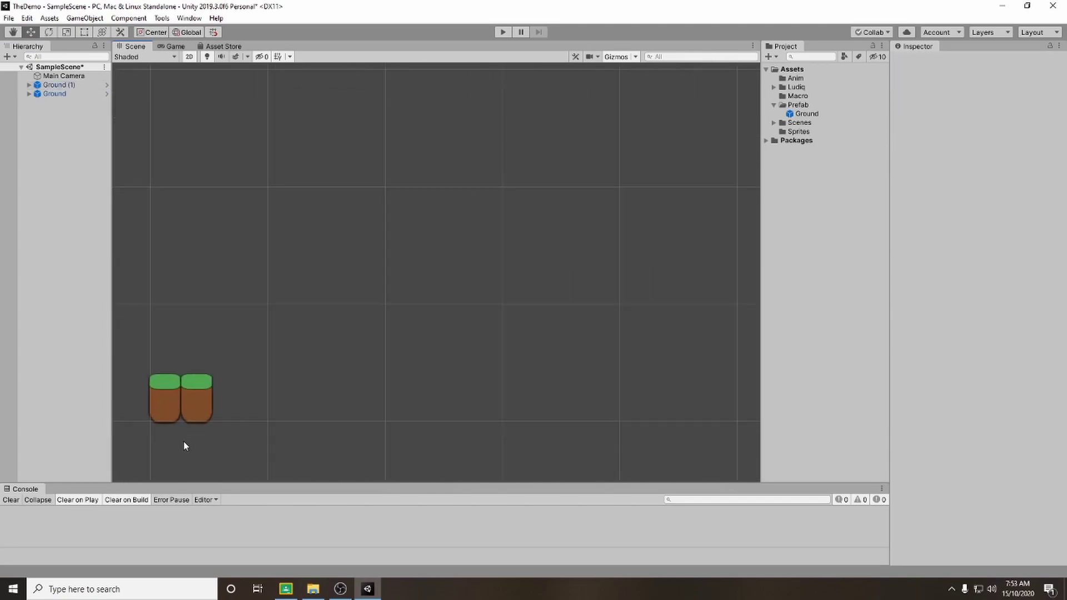
pyautogui.scroll(3, 183, 443)
pyautogui.scroll(-3, 185, 442)
pyautogui.moveTo(190, 443); pyautogui.dragTo(214, 399, button='middle')
pyautogui.moveTo(140, 273); pyautogui.dragTo(363, 462)
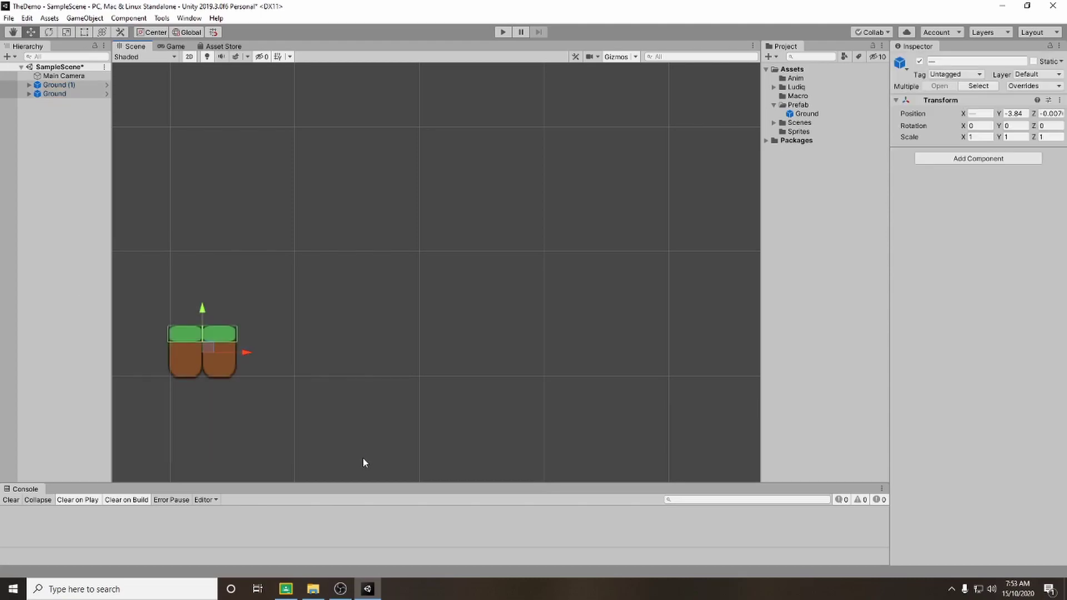
pyautogui.hotkey('ctrl', 'd')
pyautogui.moveTo(248, 353); pyautogui.dragTo(317, 374)
pyautogui.click(332, 432)
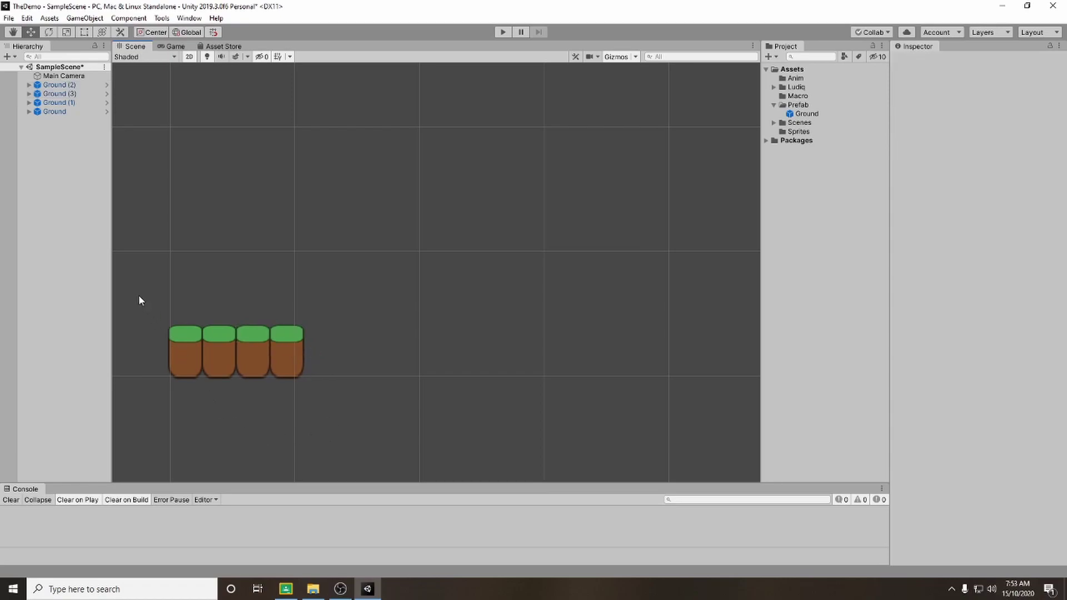
# Step: Duplicate the four-tile row and attach the copies to its right end to form eight tiles
pyautogui.moveTo(138, 294); pyautogui.dragTo(421, 430)
pyautogui.hotkey('ctrl', 'd')
pyautogui.moveTo(279, 353); pyautogui.dragTo(413, 365)
pyautogui.click(428, 409)
# Step: Duplicate the eight-tile row and attach the copies to its right end to form sixteen tiles
pyautogui.scroll(-5, 431, 418)
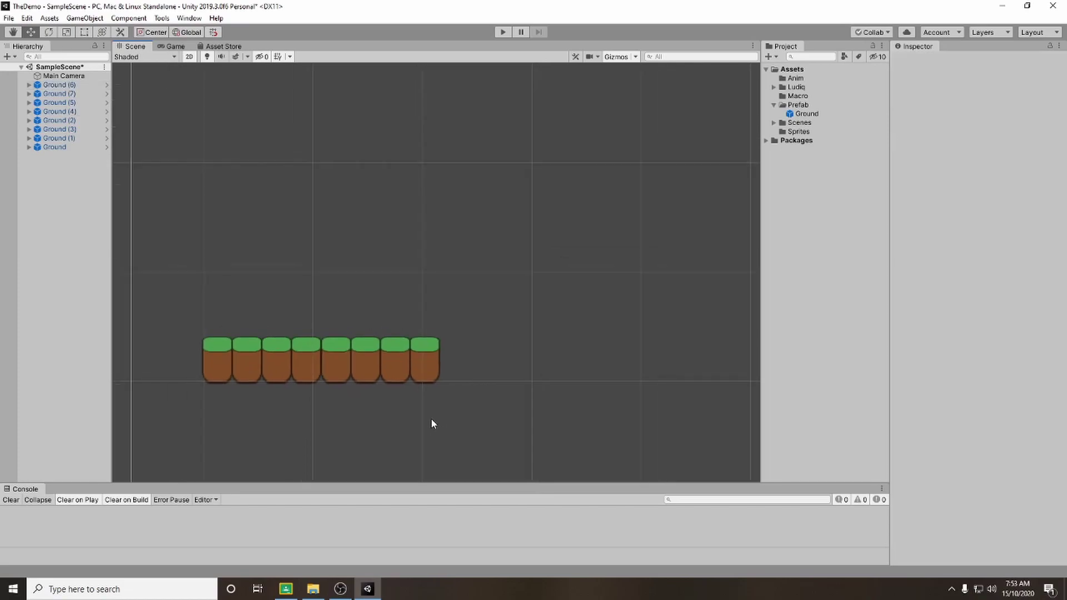
pyautogui.moveTo(258, 363); pyautogui.dragTo(454, 439)
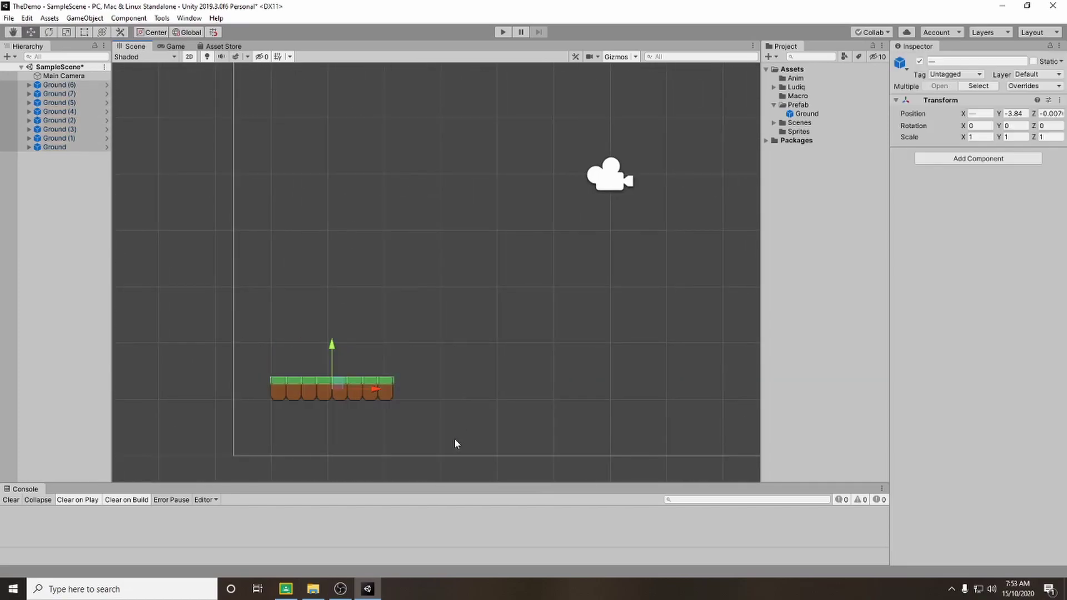
pyautogui.hotkey('ctrl', 'd')
pyautogui.moveTo(378, 389); pyautogui.dragTo(496, 394)
pyautogui.click(517, 445)
# Step: Duplicate the sixteen-tile row and place the copy to its right at the same height, leaving a gap between them
pyautogui.scroll(-2, 517, 445)
pyautogui.moveTo(518, 448); pyautogui.dragTo(462, 414, button='middle')
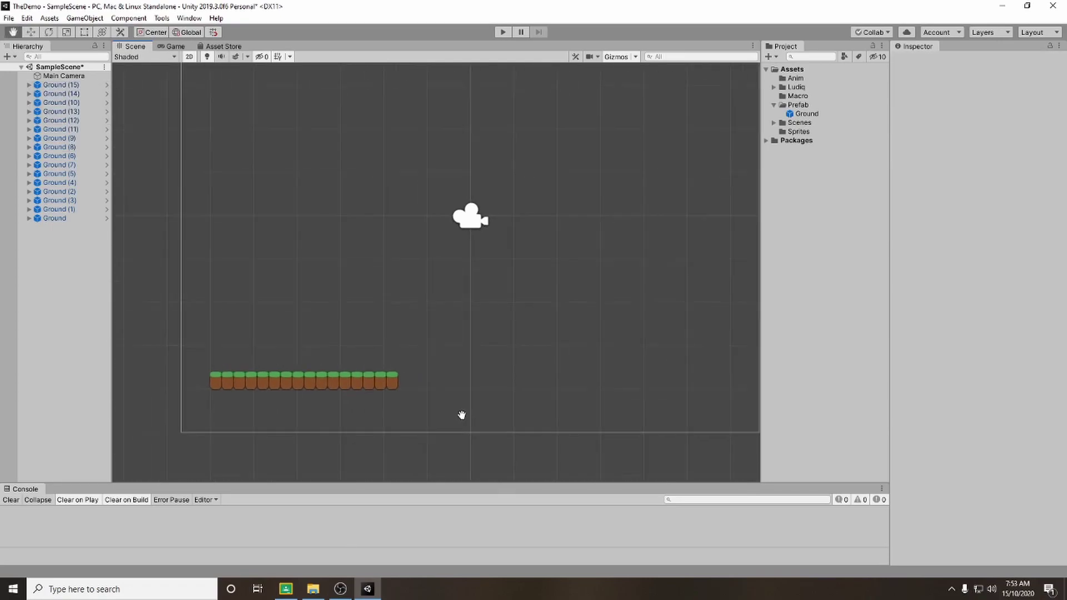
pyautogui.scroll(-1, 552, 418)
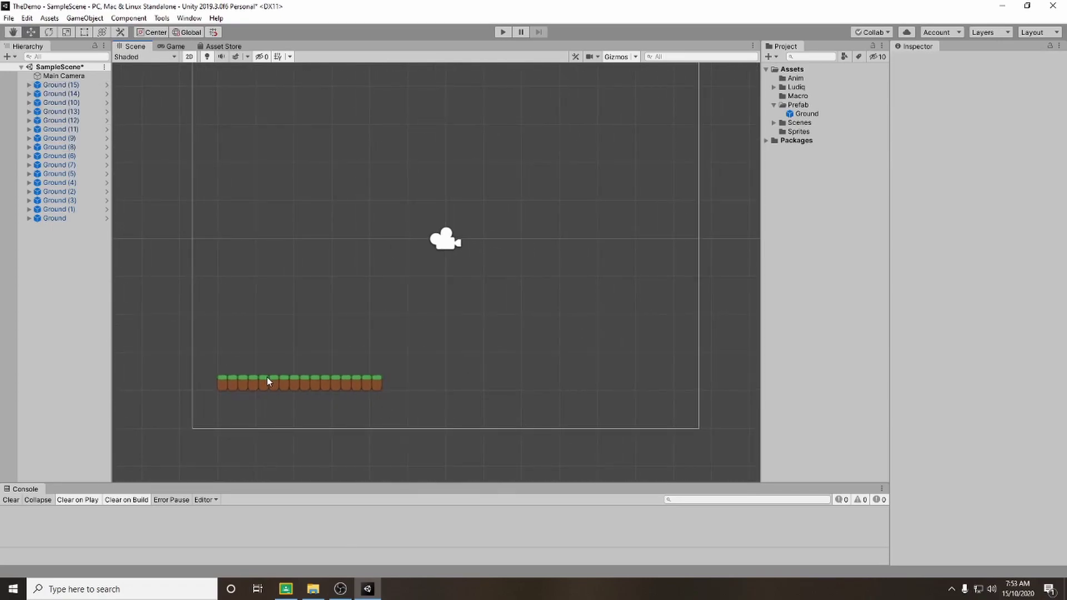
pyautogui.moveTo(203, 339); pyautogui.dragTo(453, 418)
pyautogui.hotkey('ctrl', 'd')
pyautogui.moveTo(345, 387); pyautogui.dragTo(543, 392)
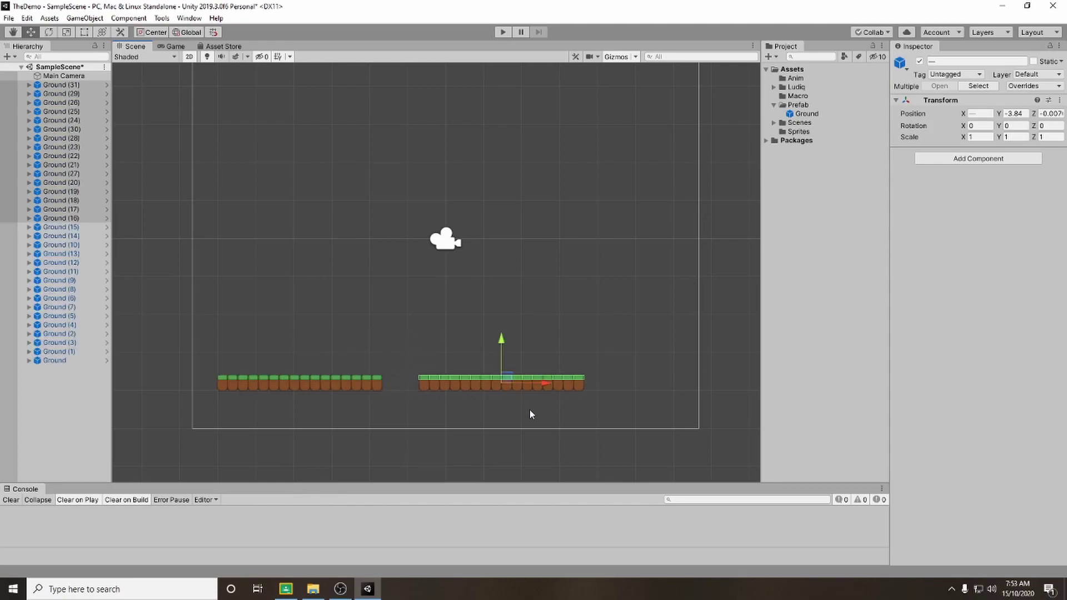
pyautogui.click(515, 416)
# Step: Duplicate six tiles of the left ground row and place them above it as a raised platform at about Y -2.49
pyautogui.moveTo(398, 414); pyautogui.dragTo(352, 287)
pyautogui.hotkey('ctrl', 'd')
pyautogui.moveTo(395, 338); pyautogui.dragTo(348, 335)
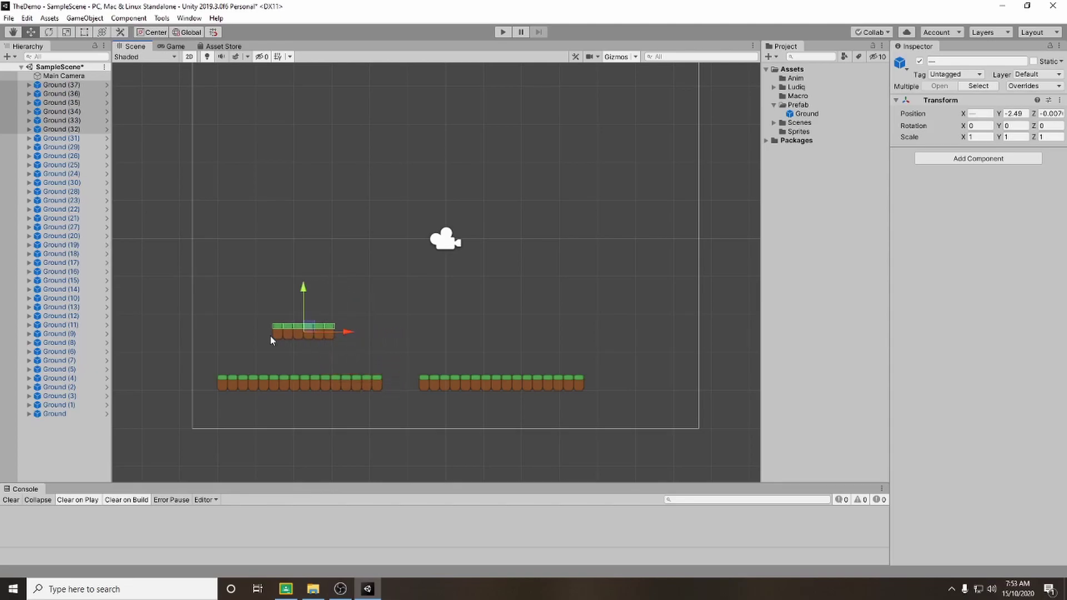
# Step: Duplicate the six-tile platform above the right ground row, and again higher at the camera frame's right edge, at about Y -1.01
pyautogui.hotkey('ctrl', 'd')
pyautogui.moveTo(348, 335); pyautogui.dragTo(636, 340)
pyautogui.moveTo(636, 362); pyautogui.dragTo(629, 368, button='middle')
pyautogui.hotkey('ctrl', 'd')
pyautogui.moveTo(617, 335); pyautogui.dragTo(644, 229)
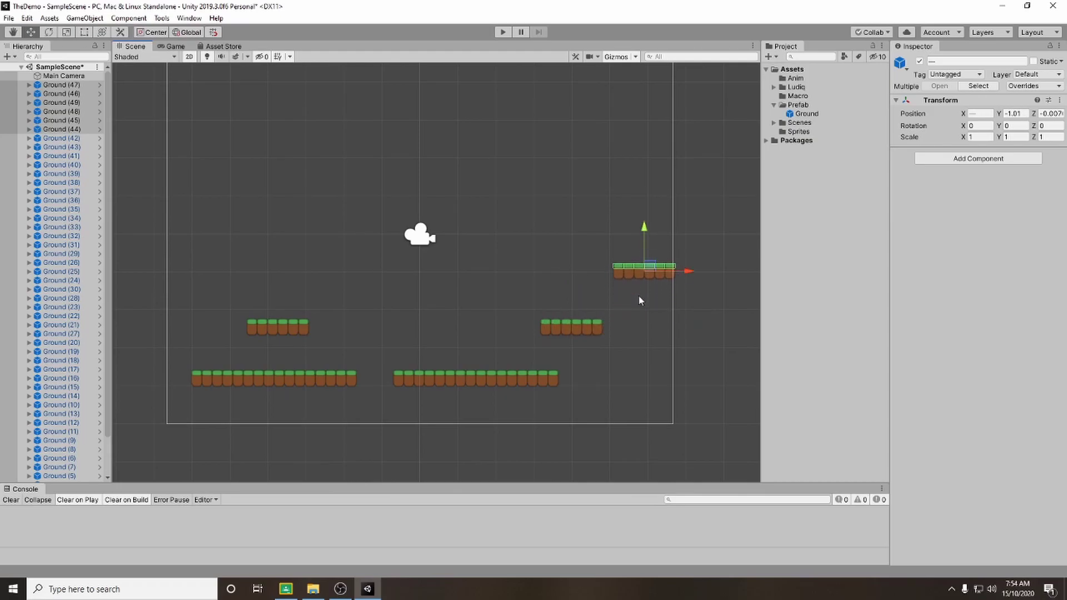
# Step: Duplicate the rightmost six-tile platform and place the copy higher and further left, at about Y 0.53
pyautogui.hotkey('ctrl', 'd')
pyautogui.moveTo(688, 274); pyautogui.dragTo(621, 214)
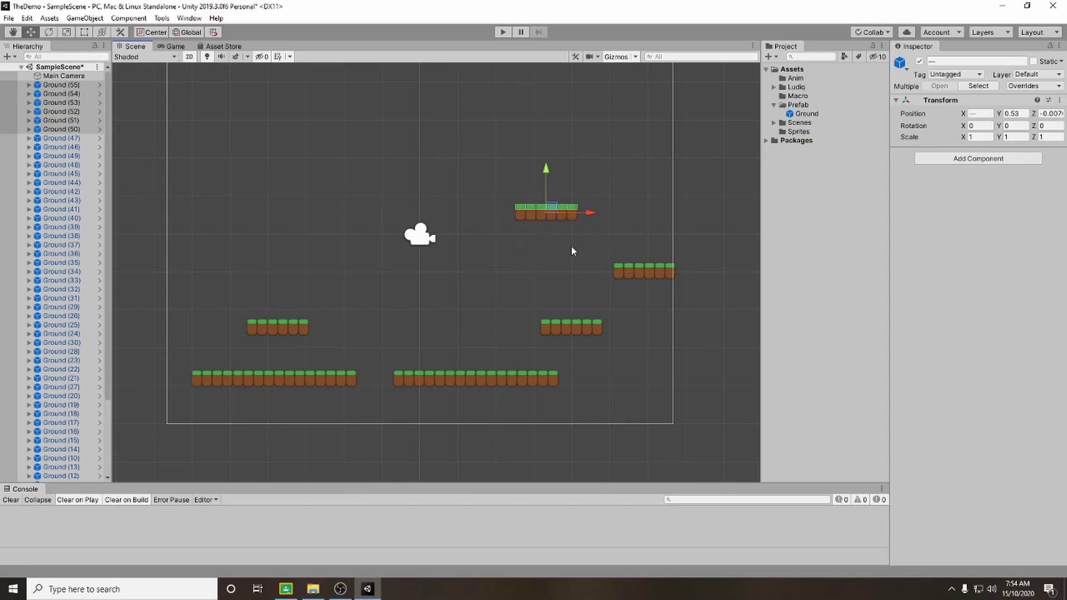
pyautogui.click(524, 327)
pyautogui.moveTo(524, 326); pyautogui.dragTo(525, 336, button='middle')
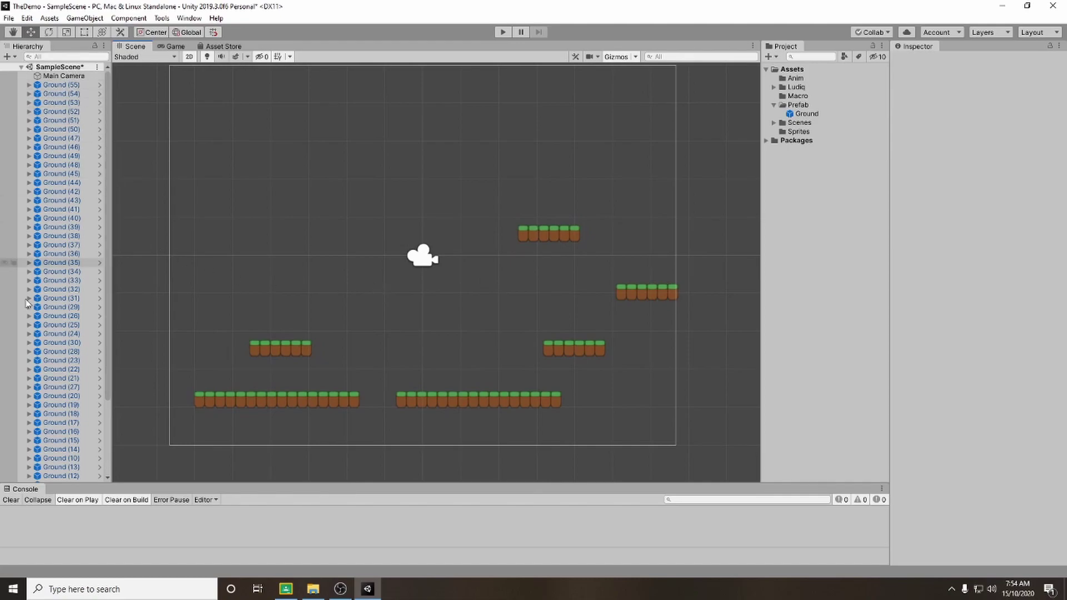
# Step: Look through the complete list of Ground objects in the scene hierarchy
pyautogui.scroll(-4, 56, 362)
pyautogui.scroll(4, 54, 472)
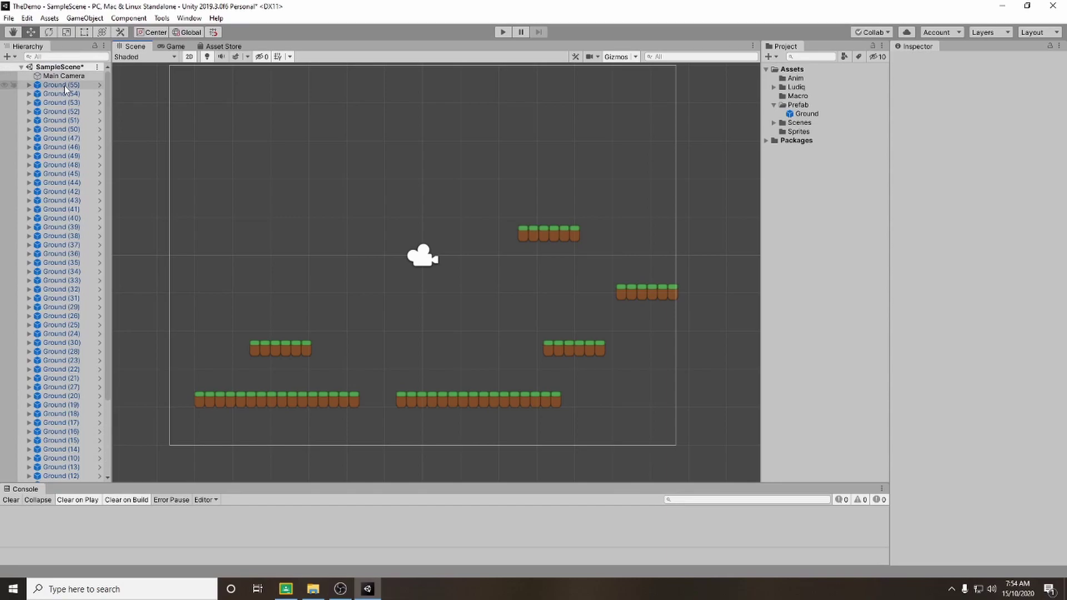
pyautogui.scroll(-2, 64, 85)
pyautogui.scroll(2, 59, 96)
pyautogui.scroll(-2, 58, 96)
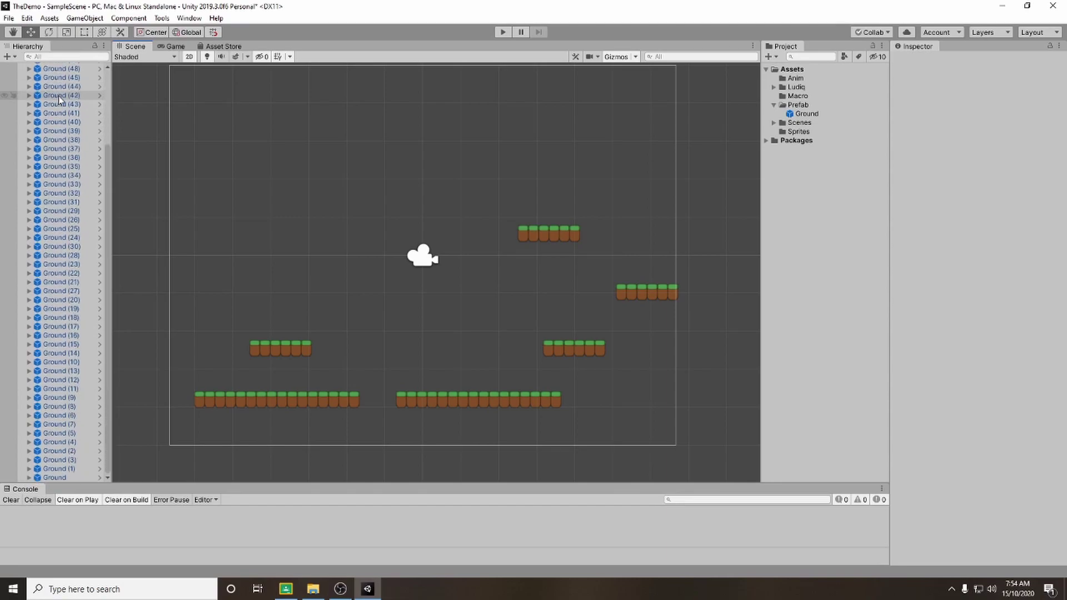
pyautogui.scroll(2, 73, 389)
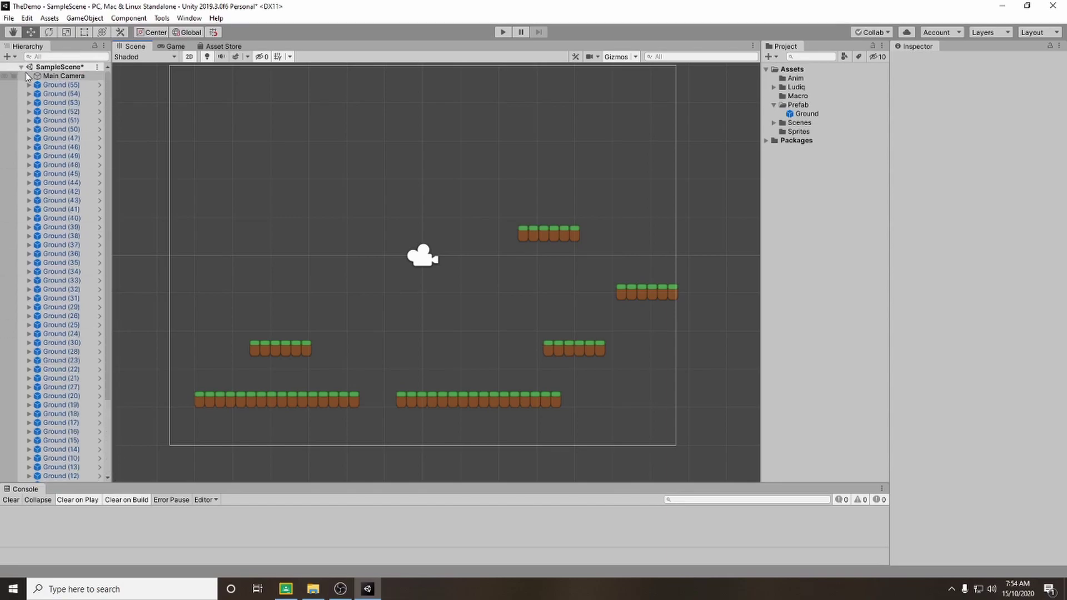
pyautogui.scroll(-5, 29, 83)
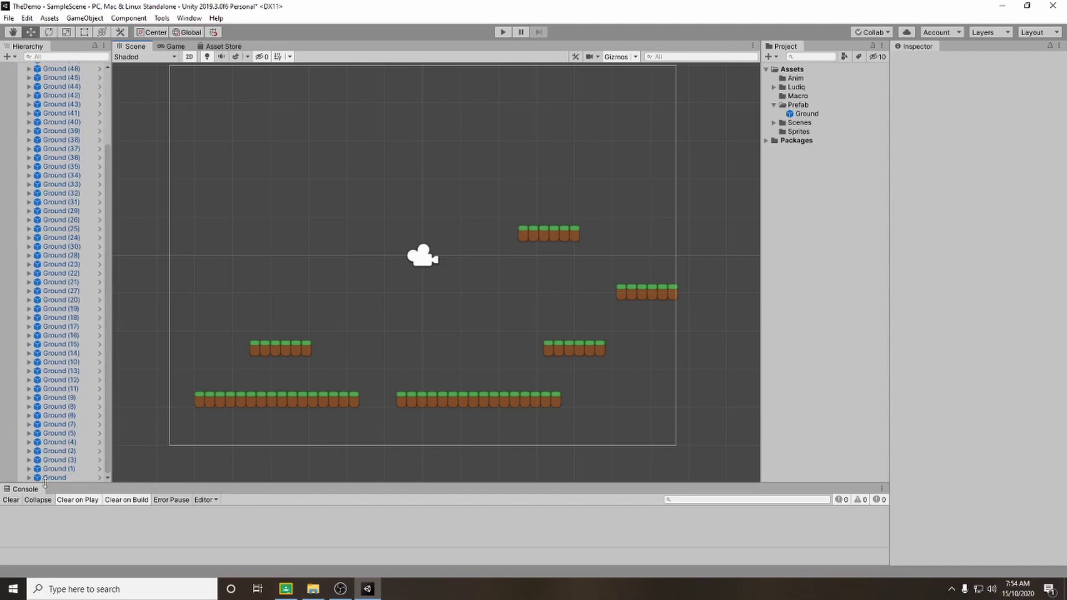
# Step: Create an empty game object in the scene and name it World
pyautogui.scroll(5, 17, 104)
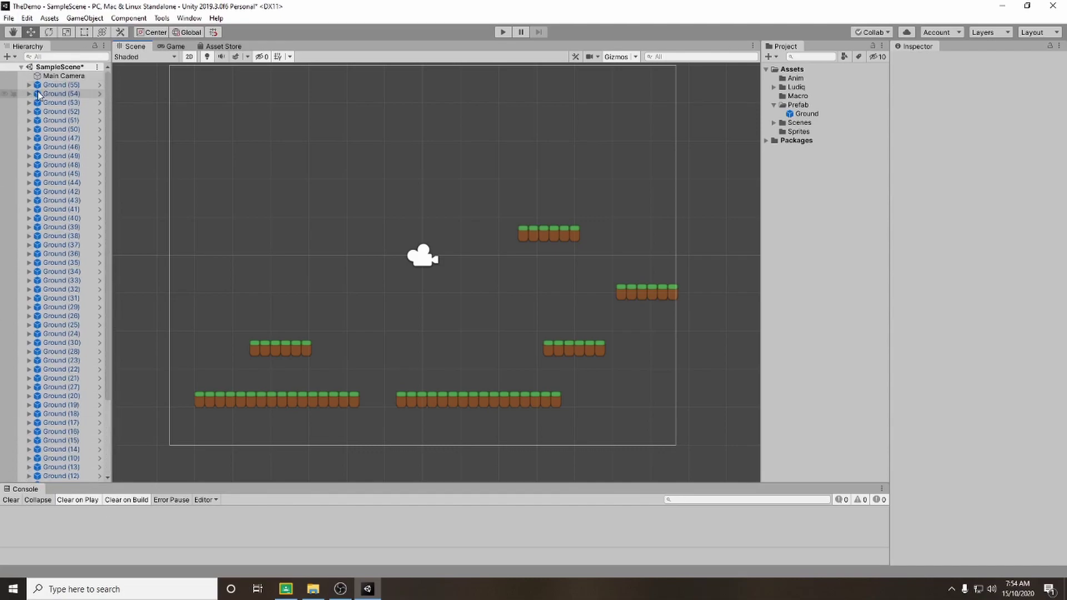
pyautogui.click(7, 57)
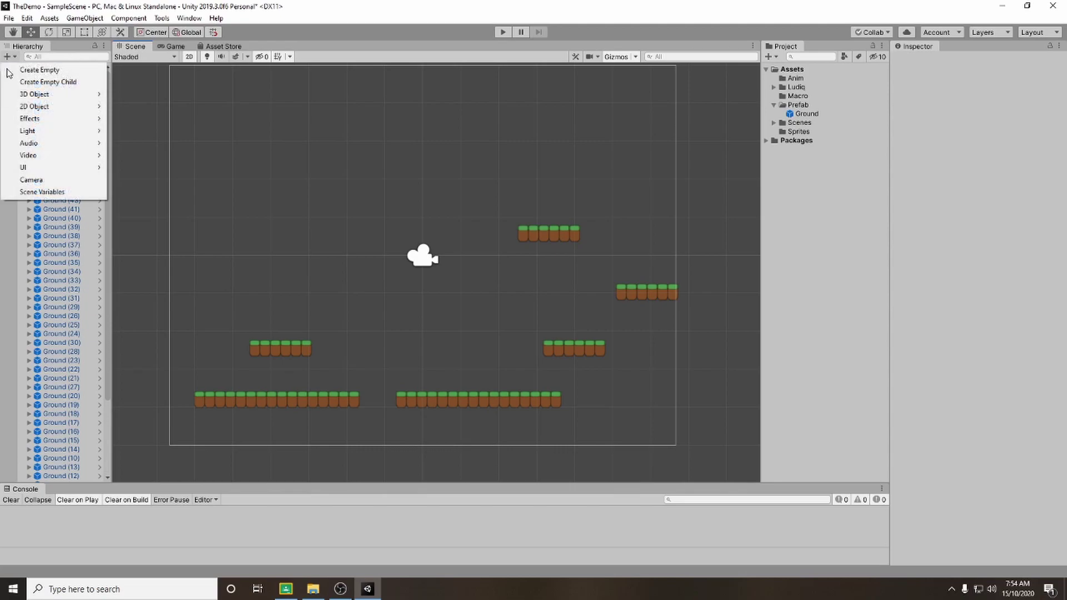
pyautogui.click(93, 75)
pyautogui.click(994, 61)
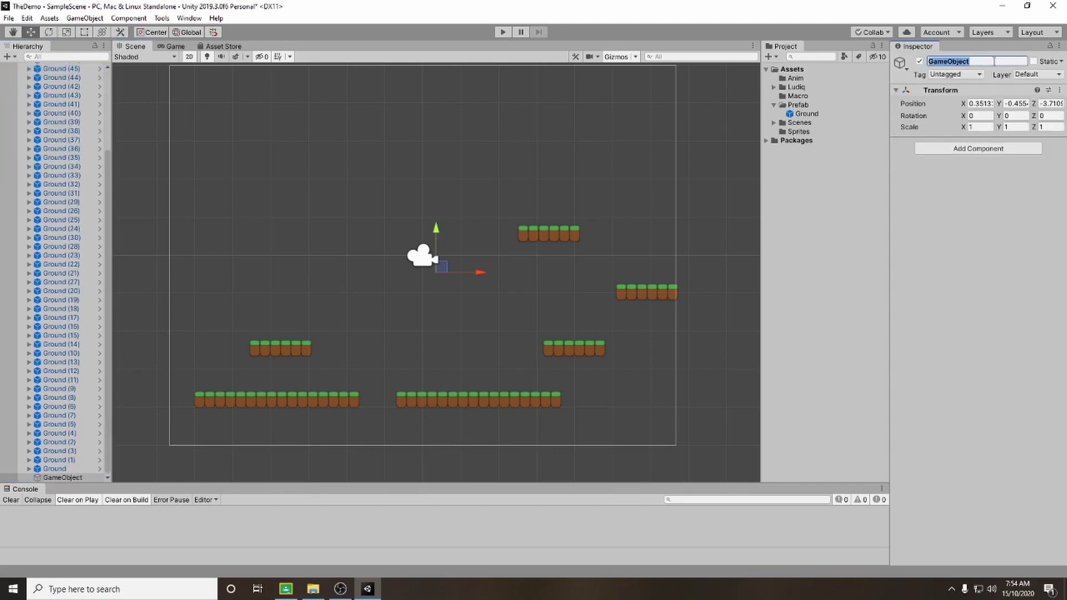
pyautogui.write('Wo')
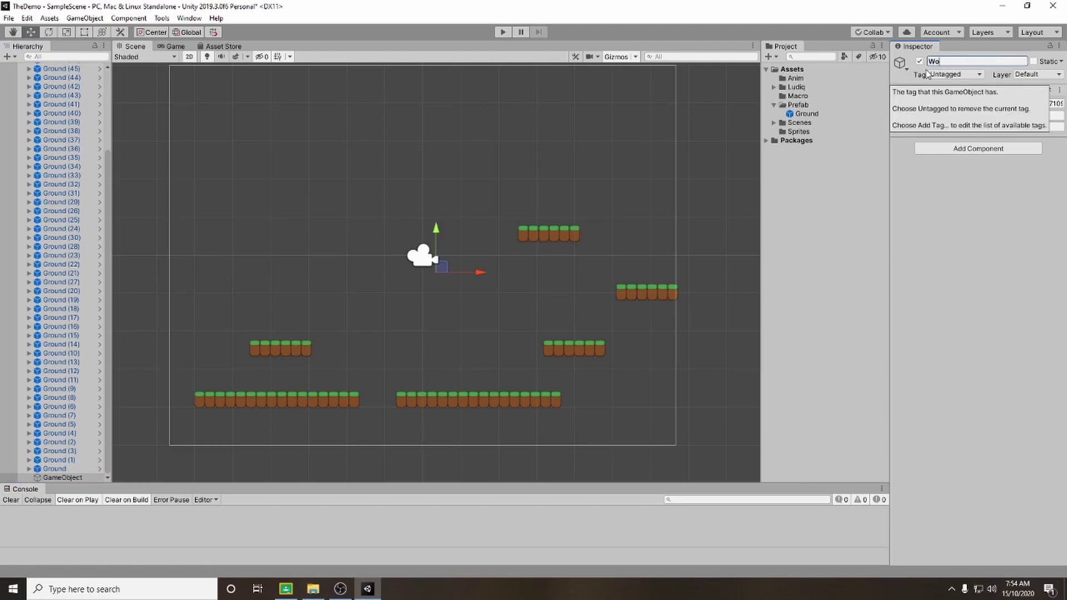
pyautogui.press('Return')
# Step: Parent all the Ground objects under World and collapse World in the hierarchy
pyautogui.click(61, 469)
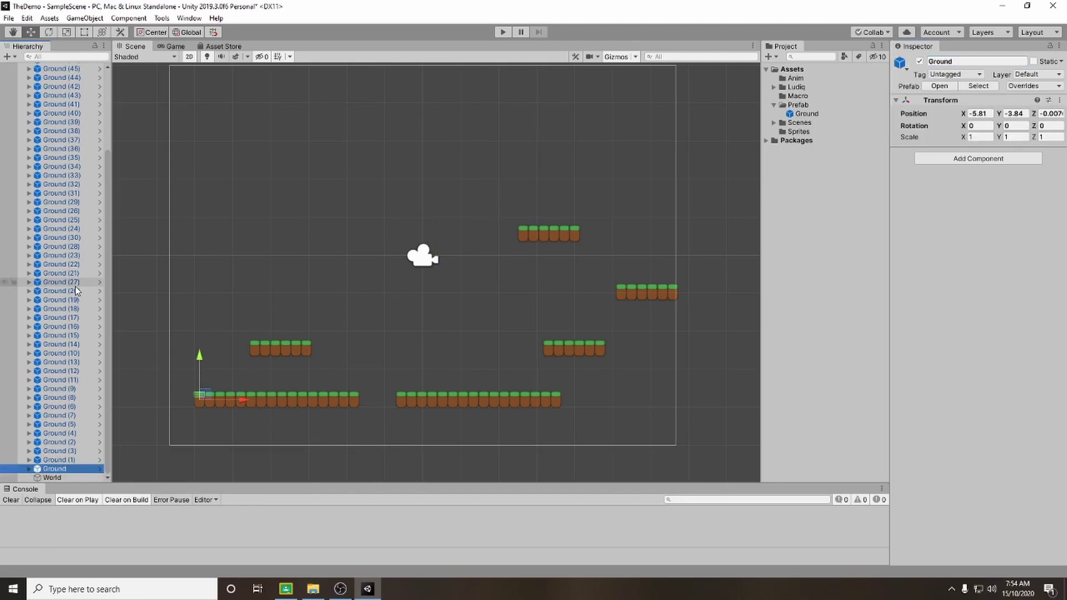
pyautogui.scroll(5, 75, 289)
pyautogui.keyDown('shift'); pyautogui.click(73, 86); pyautogui.keyUp('shift')
pyautogui.scroll(-10, 64, 234)
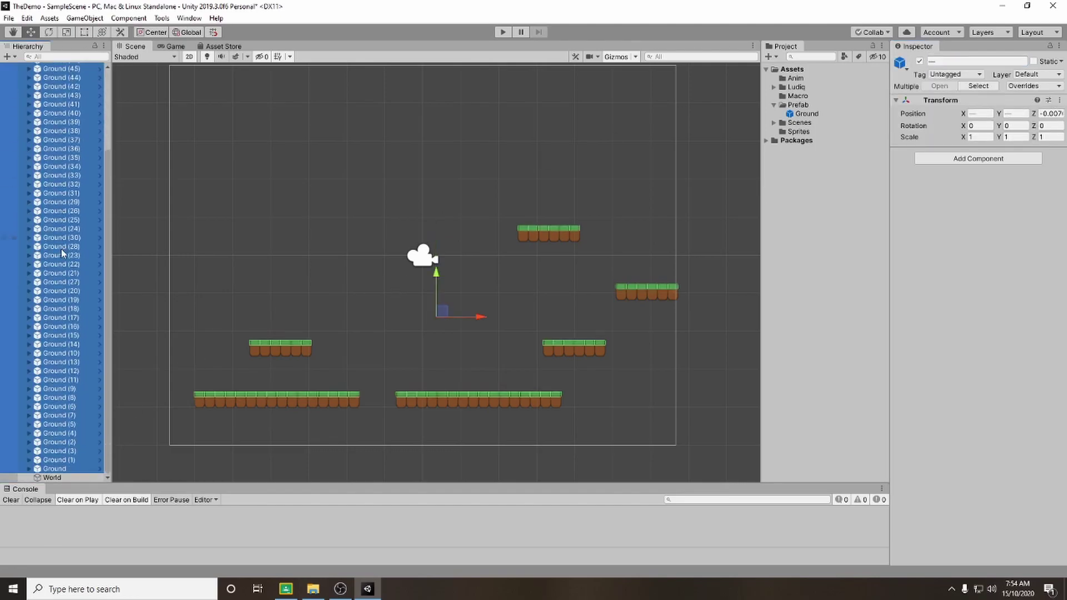
pyautogui.moveTo(54, 469); pyautogui.dragTo(51, 477)
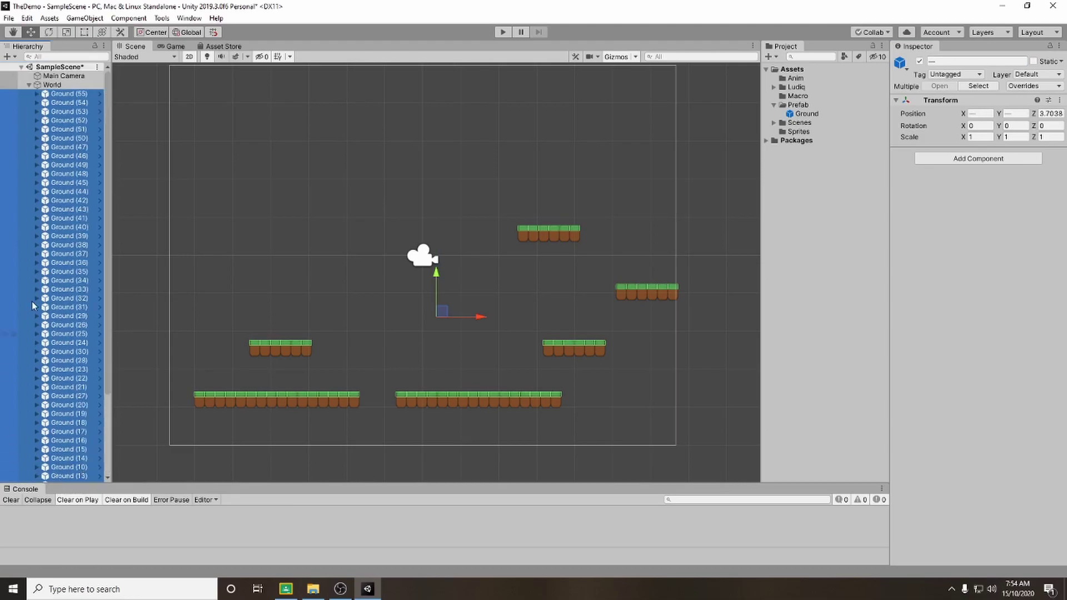
pyautogui.click(29, 85)
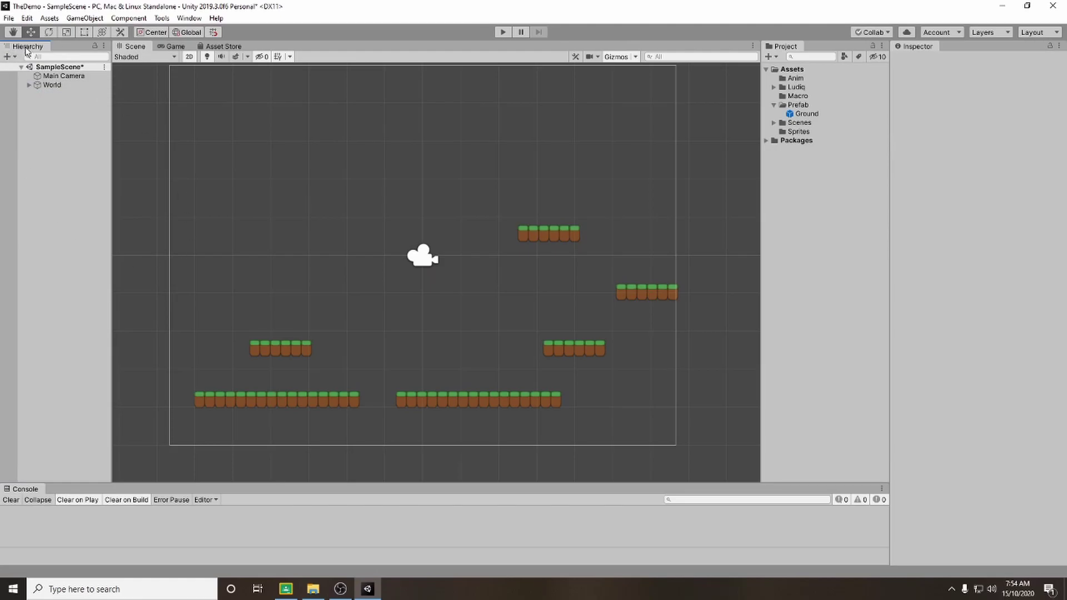
pyautogui.moveTo(199, 308); pyautogui.dragTo(355, 367)
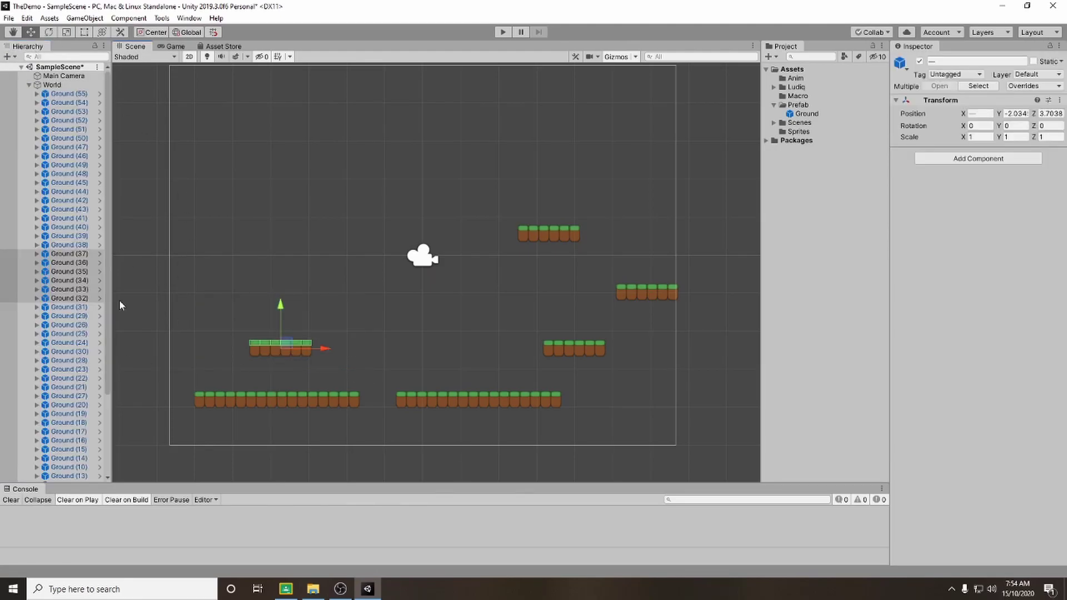
pyautogui.click(29, 85)
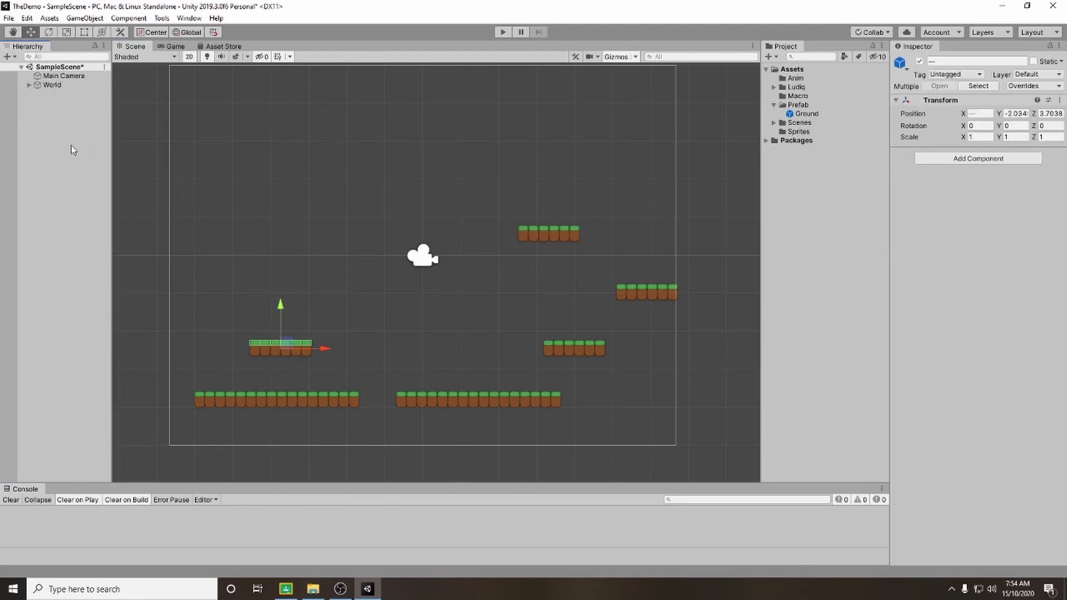
pyautogui.click(69, 135)
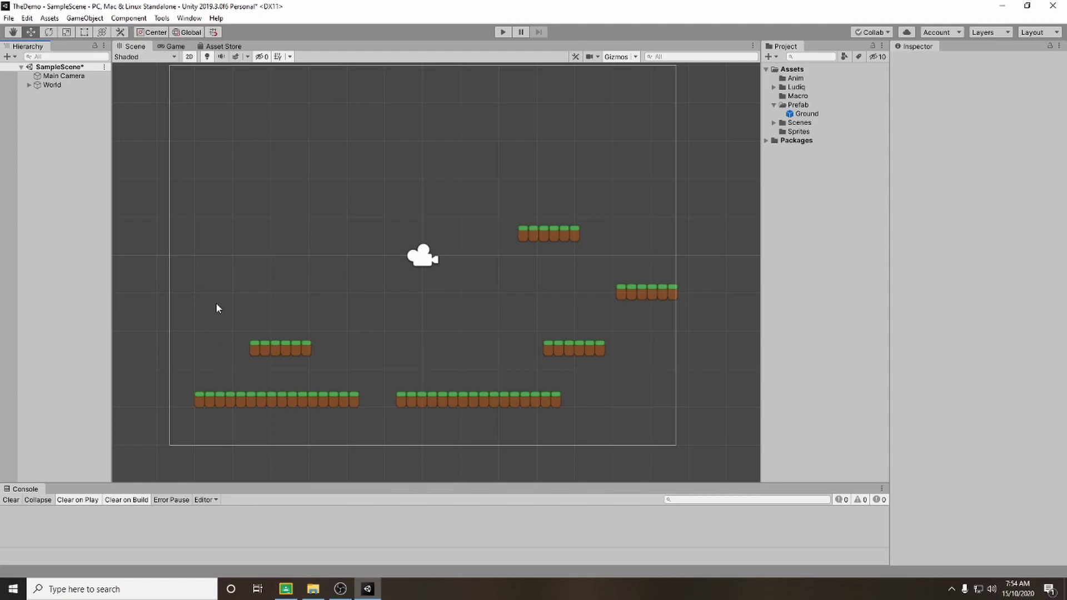
# Step: Create a second empty game object at the scene's root level and name it Player
pyautogui.rightClick(46, 136)
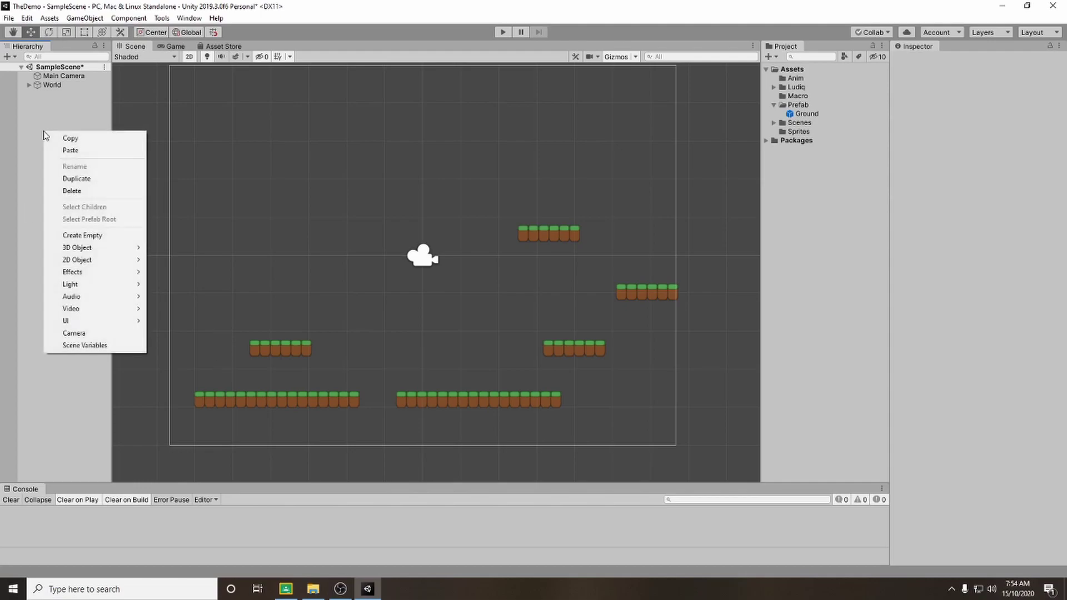
pyautogui.click(107, 236)
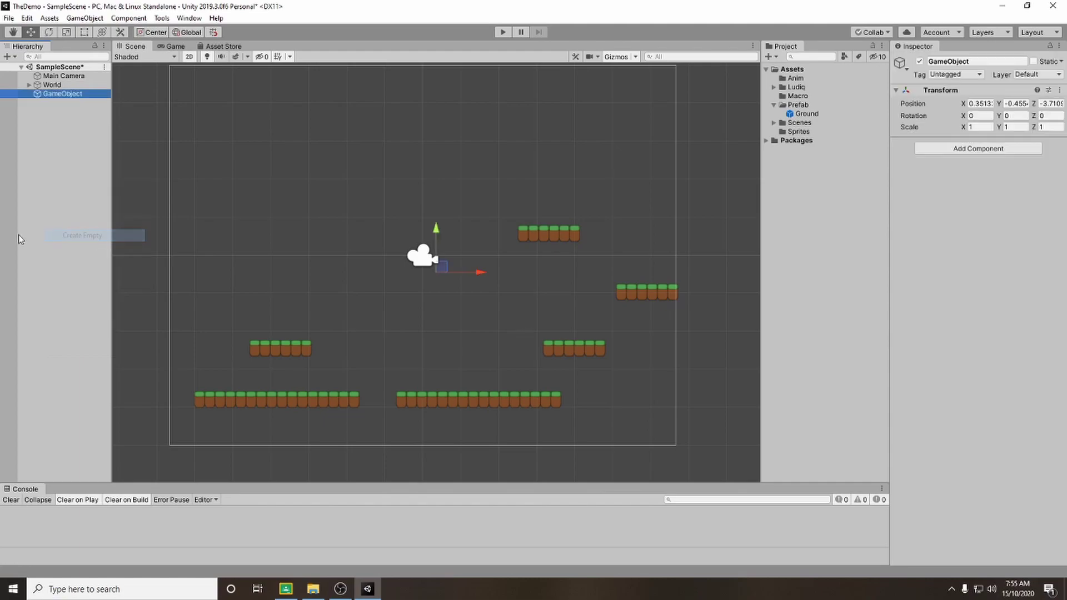
pyautogui.click(1010, 64)
pyautogui.write('Player')
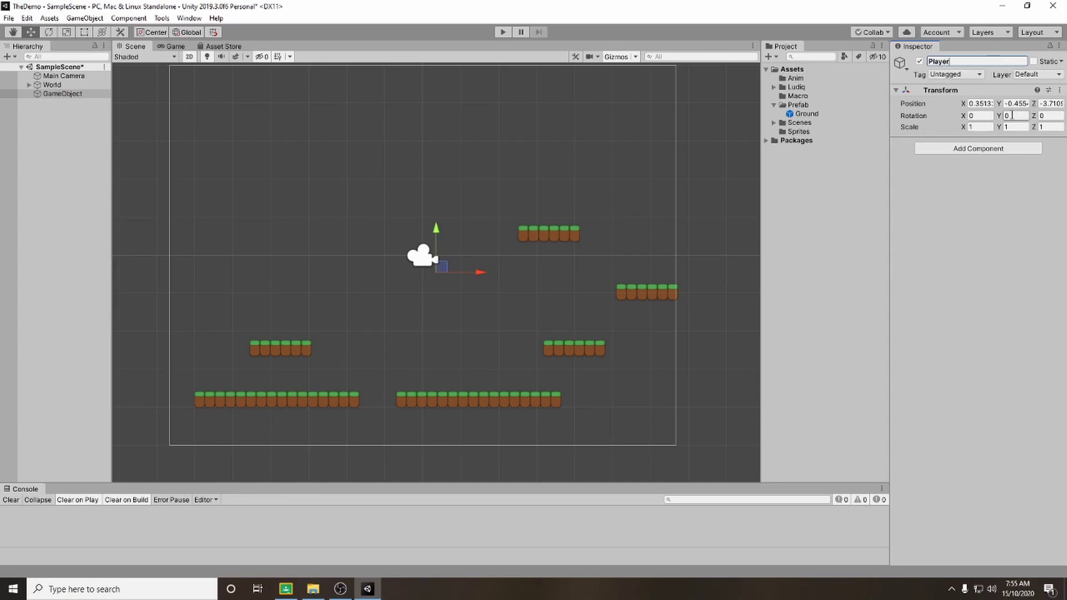
# Step: Set Player's position to 0 on the X, Y and Z axes
pyautogui.click(979, 104)
pyautogui.write('0')
pyautogui.press('Tab')
pyautogui.write('0')
pyautogui.press('Tab')
pyautogui.write('0')
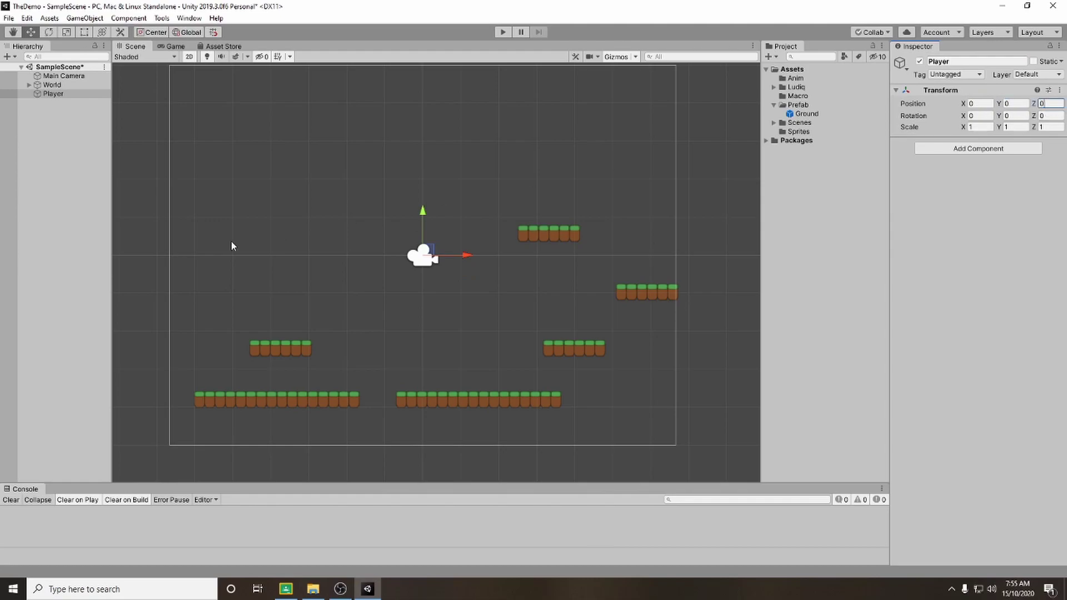
pyautogui.click(81, 162)
# Step: Add a 2D sprite as a child of Player and assign the UISprite image to it
pyautogui.click(57, 94)
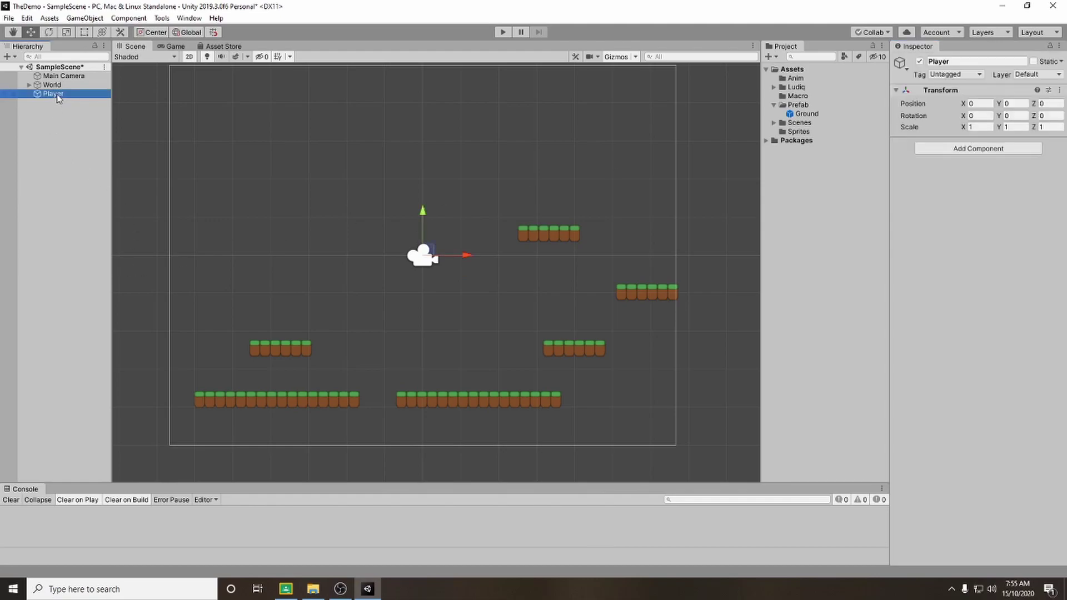
pyautogui.rightClick(63, 94)
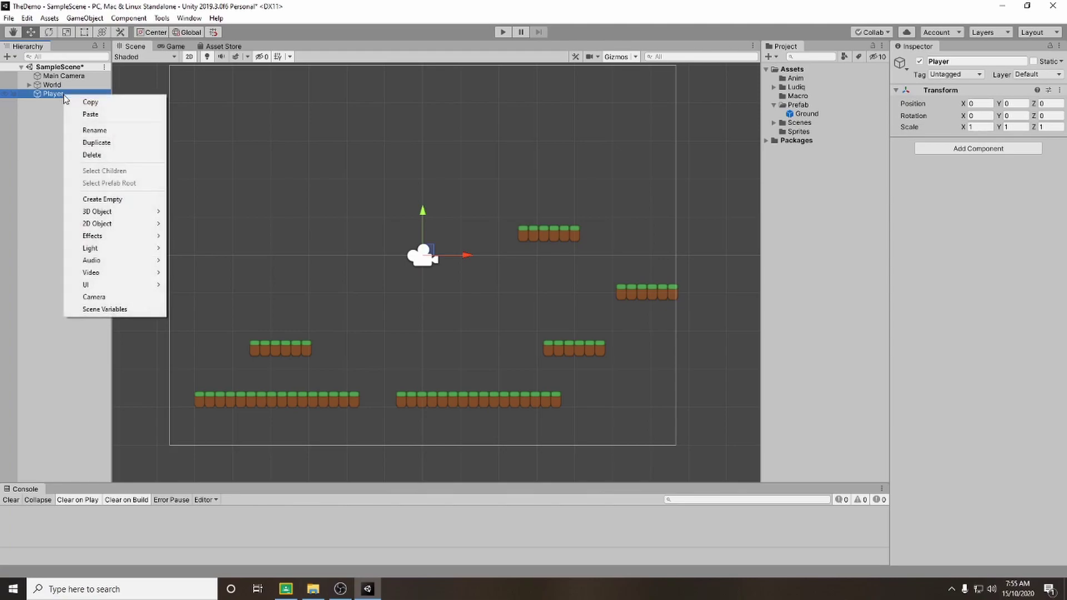
pyautogui.moveTo(144, 225)
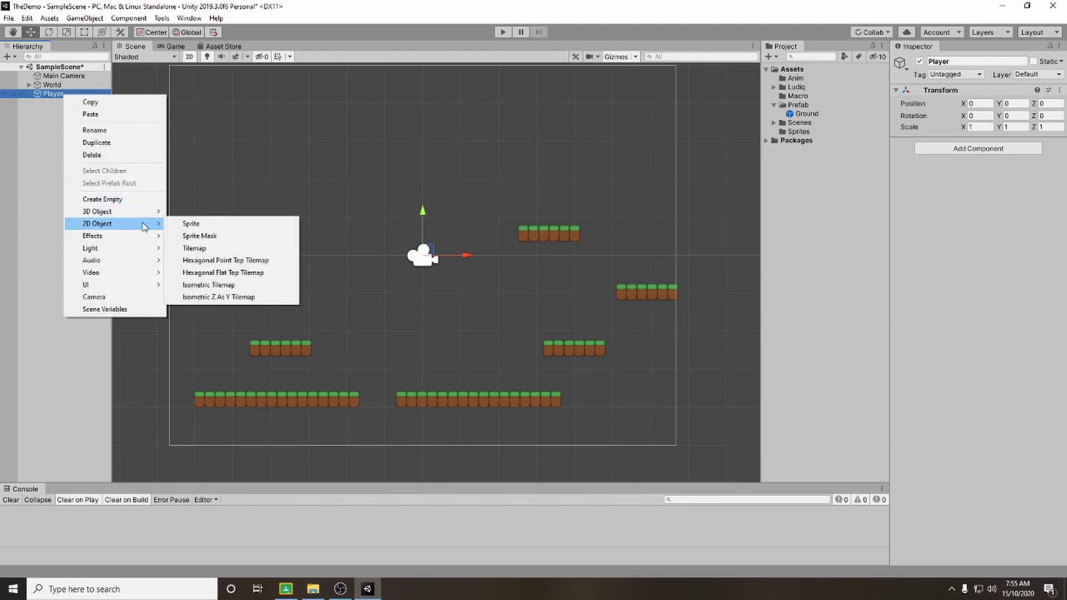
pyautogui.click(243, 226)
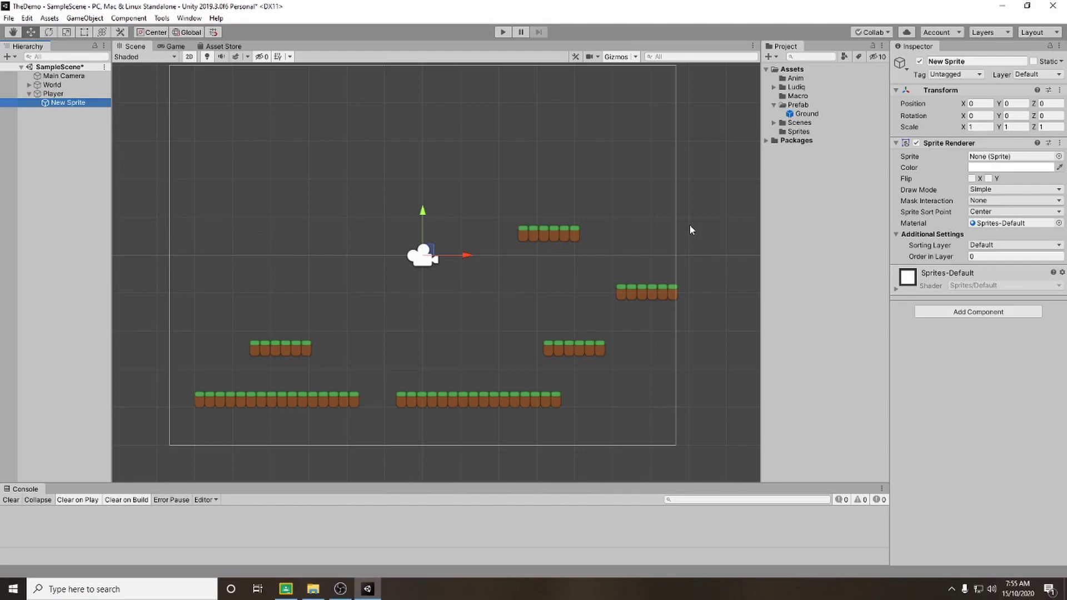
pyautogui.click(1059, 157)
pyautogui.scroll(-2, 208, 178)
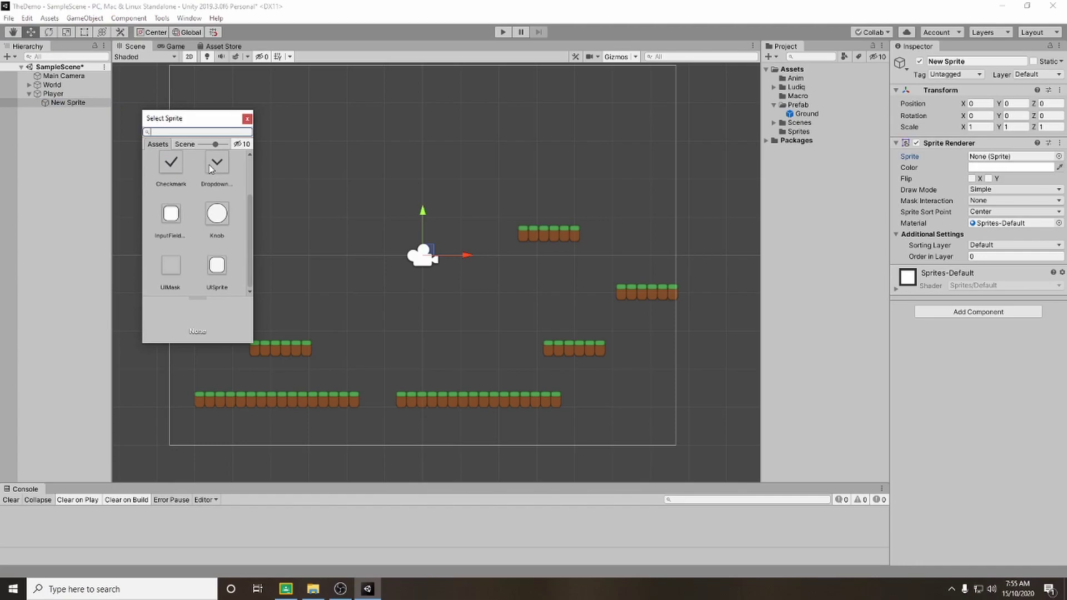
pyautogui.scroll(2, 213, 178)
pyautogui.scroll(-2, 218, 267)
pyautogui.click(223, 271)
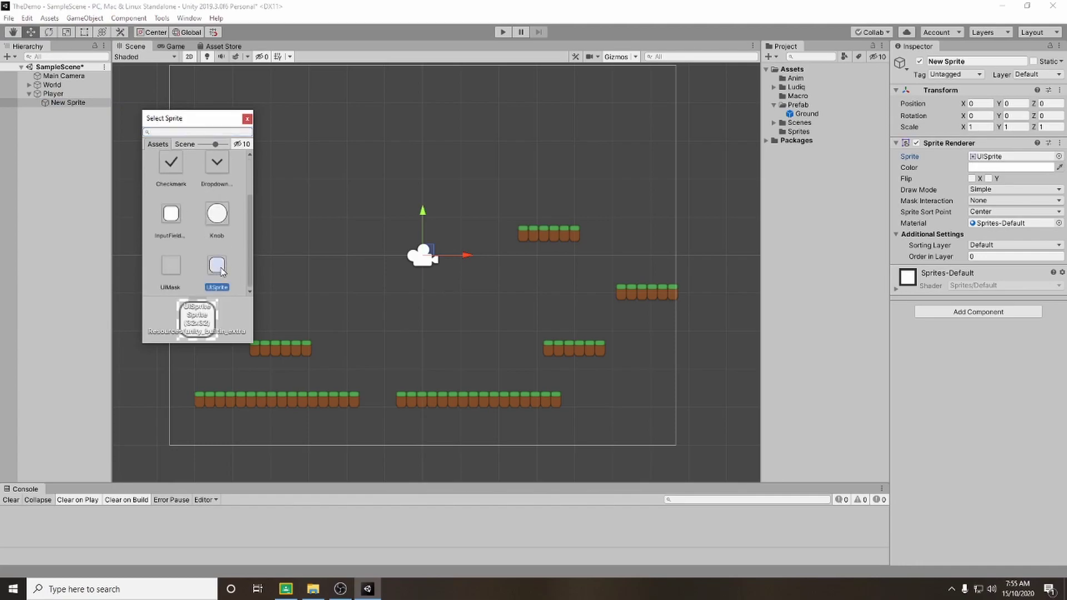
pyautogui.doubleClick(222, 272)
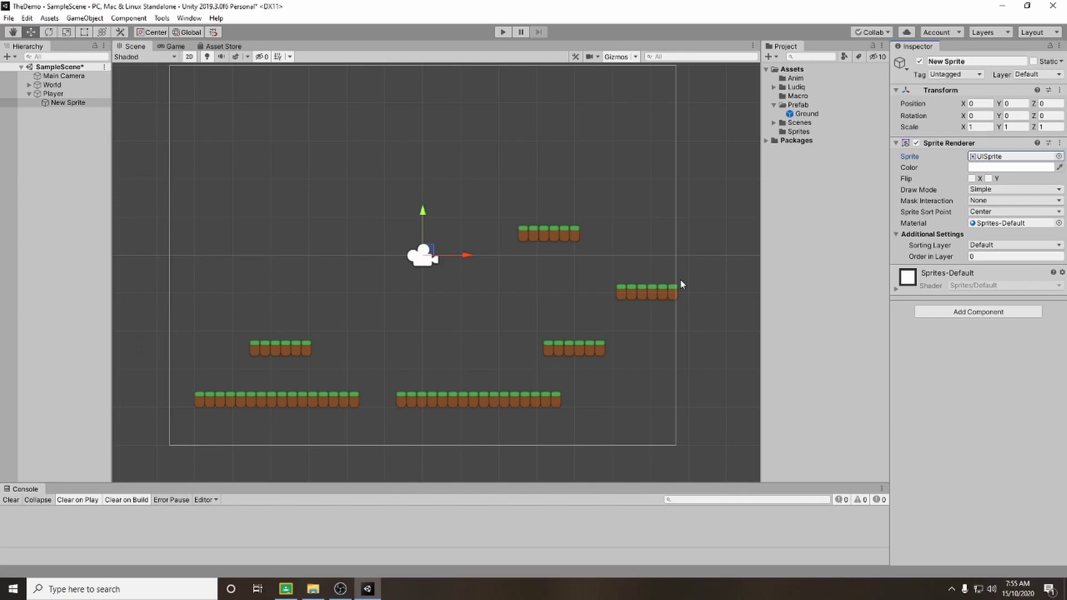
# Step: Set the scale of Player's child sprite to 3 on X and 5 on Y
pyautogui.scroll(2, 531, 273)
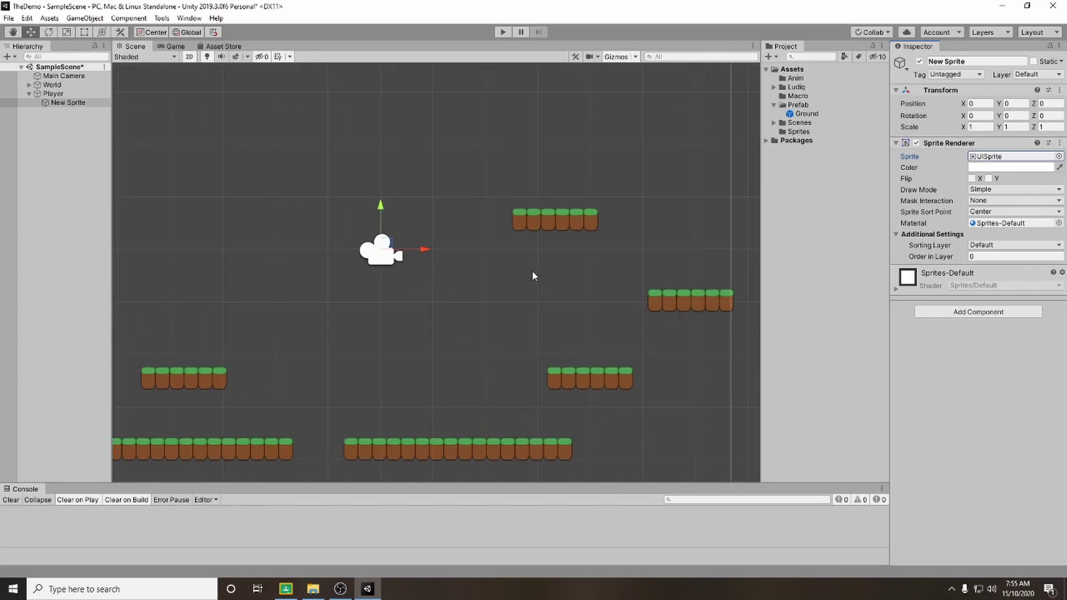
pyautogui.doubleClick(70, 103)
pyautogui.moveTo(572, 313); pyautogui.dragTo(521, 226, button='middle')
pyautogui.click(991, 128)
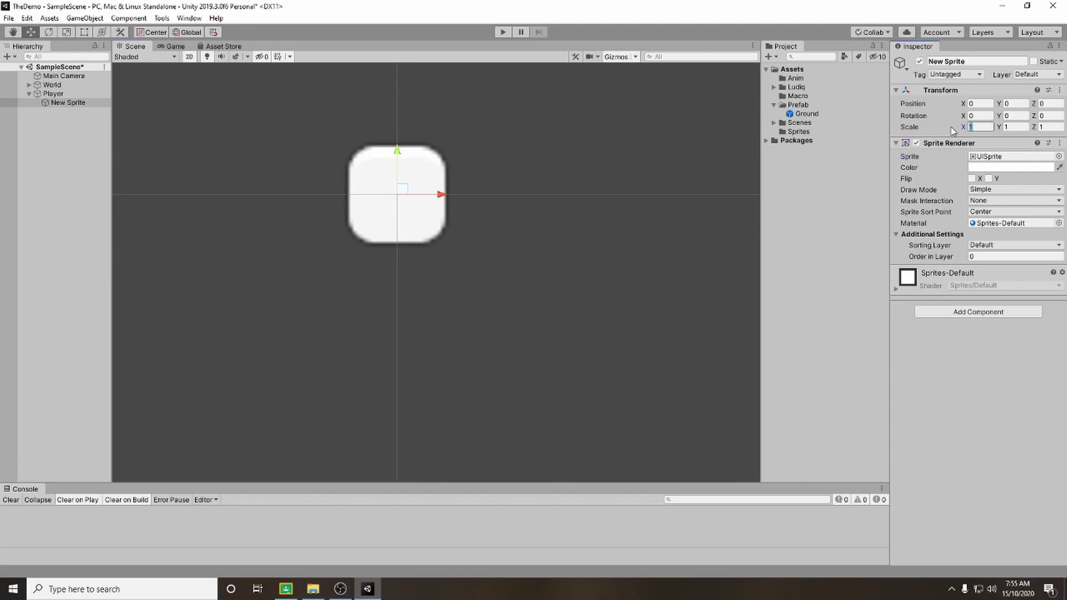
pyautogui.write('3')
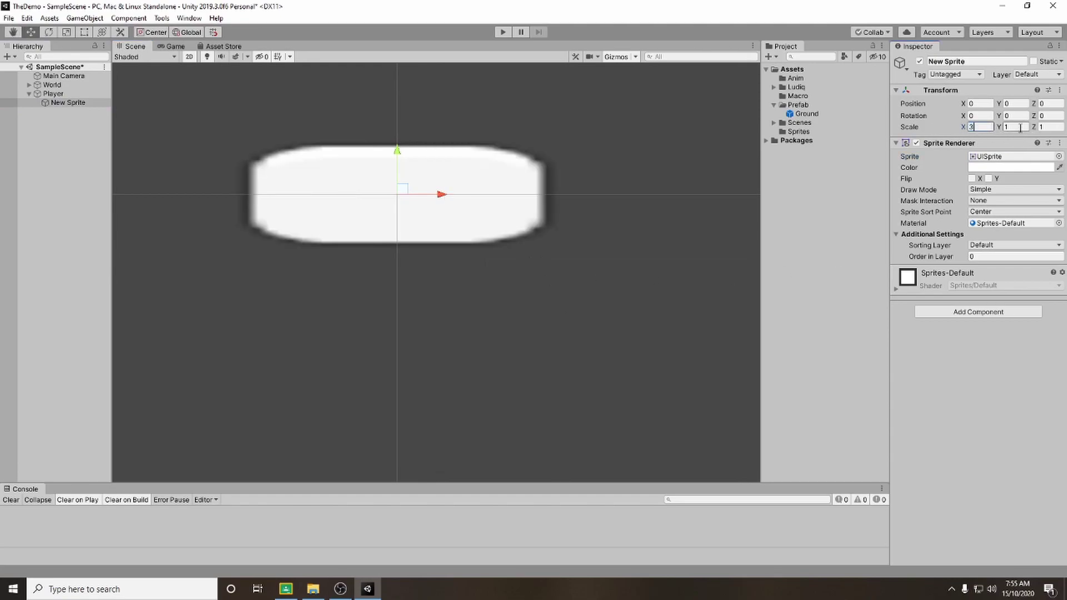
pyautogui.click(1020, 127)
pyautogui.write('5')
pyautogui.scroll(-2, 527, 265)
pyautogui.moveTo(520, 234); pyautogui.dragTo(502, 284, button='middle')
# Step: Change the Player body sprite's colour to a fully saturated bright orange
pyautogui.click(1011, 167)
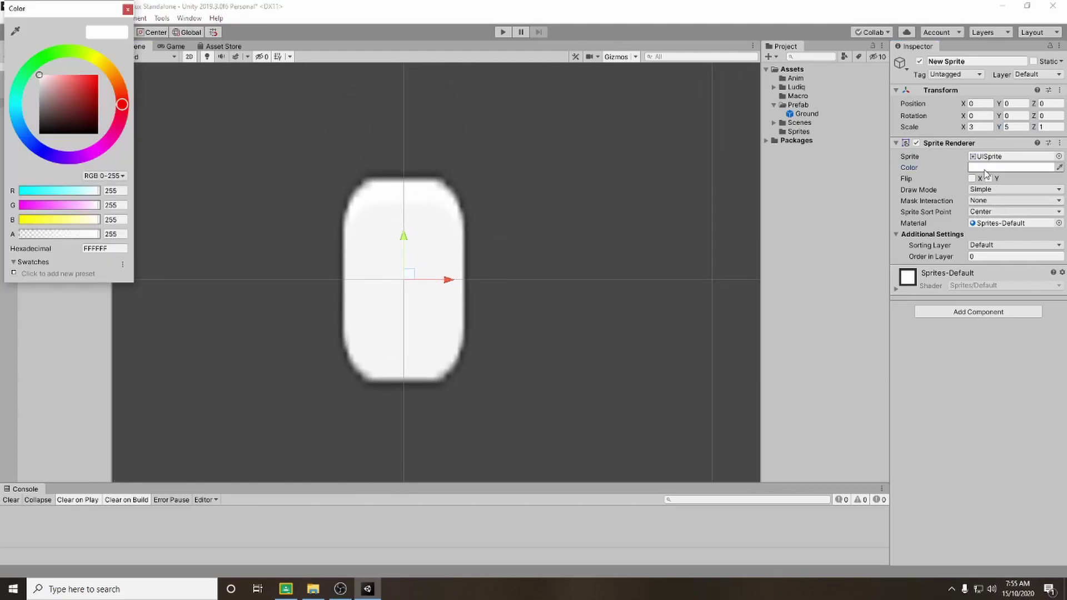
pyautogui.click(116, 78)
pyautogui.moveTo(78, 89); pyautogui.dragTo(98, 74)
pyautogui.click(127, 9)
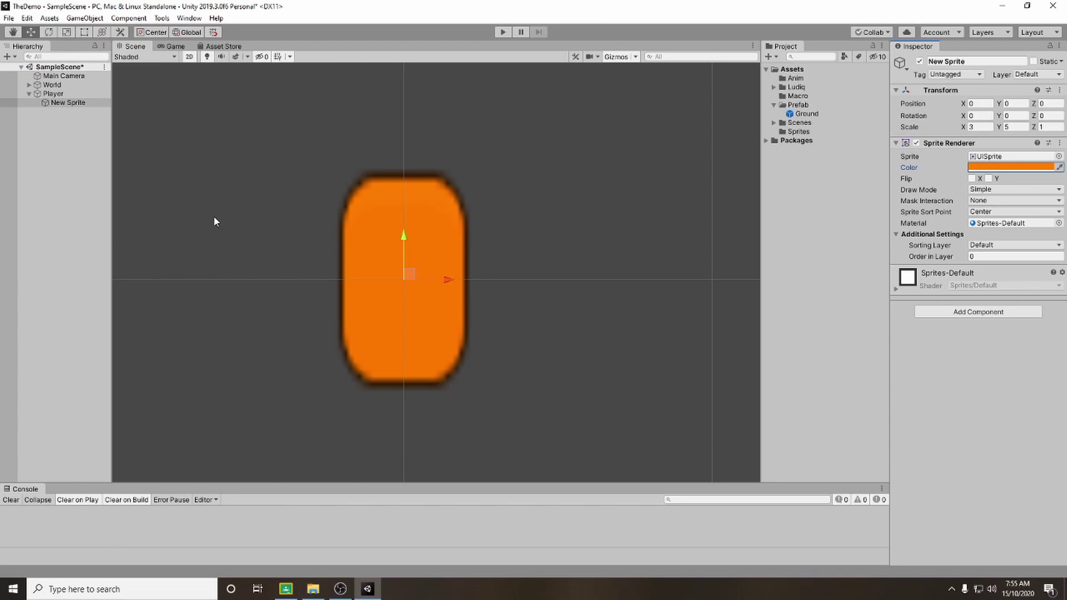
pyautogui.click(64, 125)
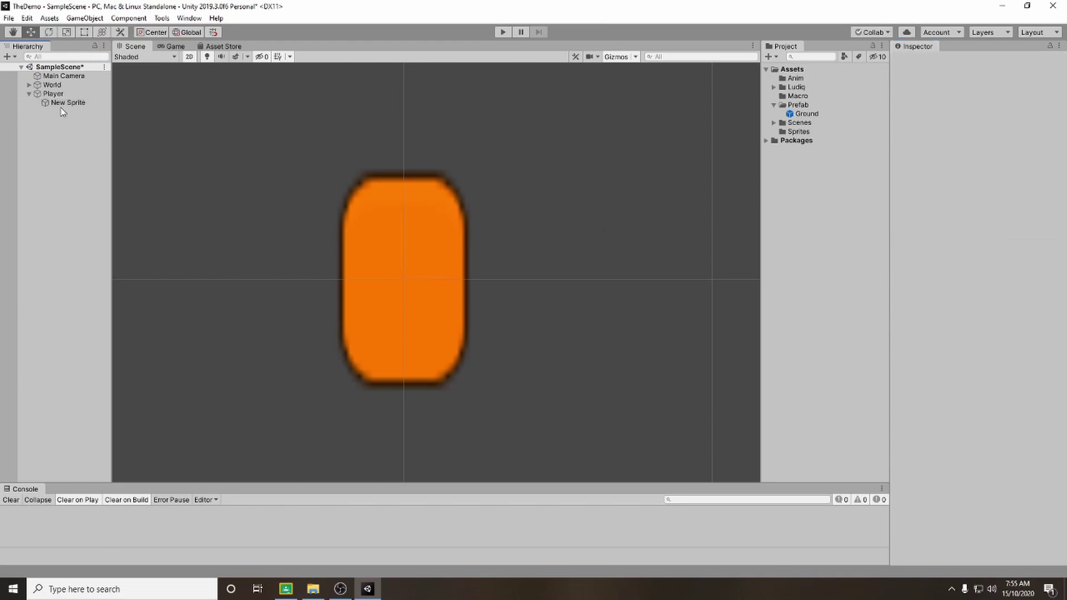
# Step: Add a second child sprite to Player and assign the Knob image to it
pyautogui.click(58, 95)
pyautogui.rightClick(57, 95)
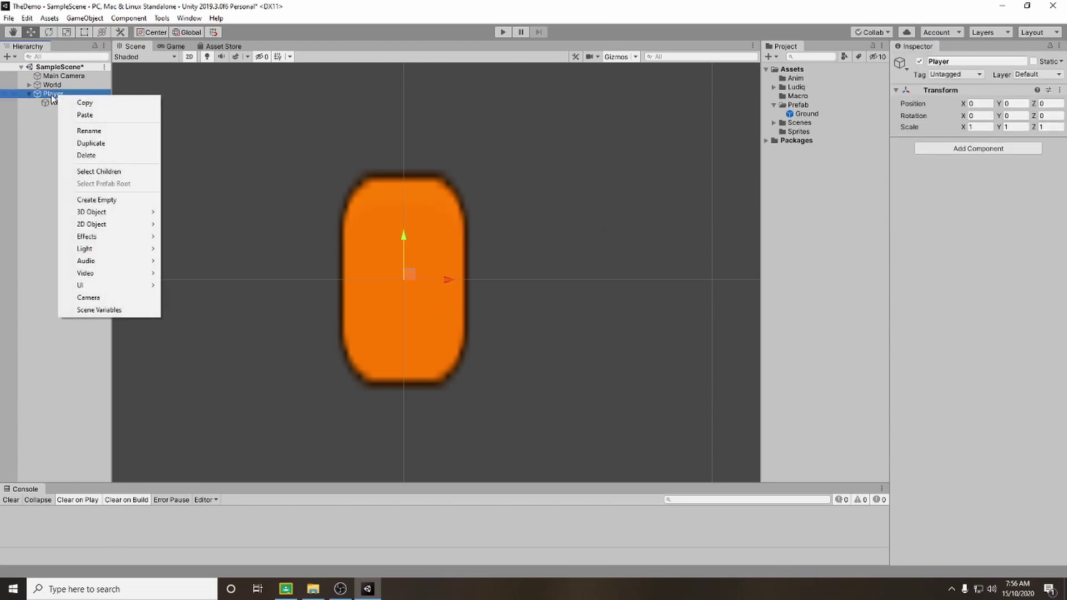
pyautogui.moveTo(146, 227)
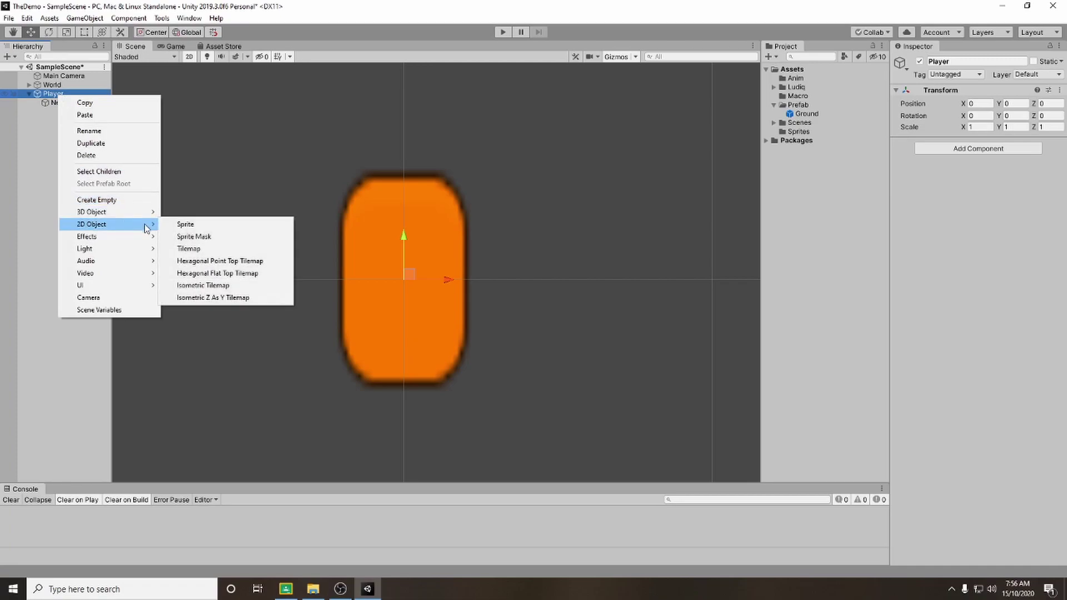
pyautogui.click(186, 224)
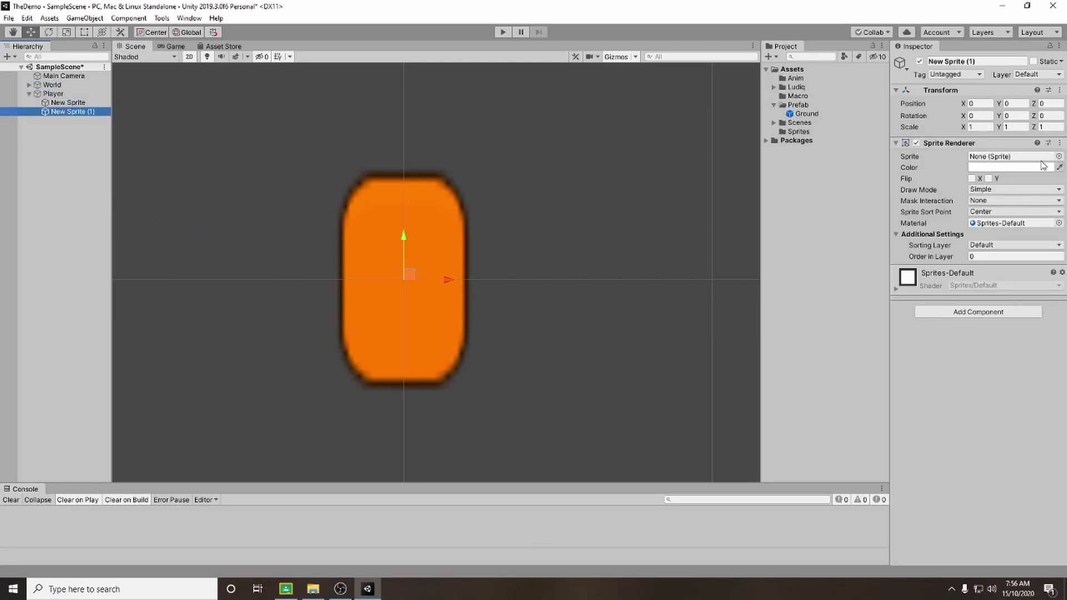
pyautogui.click(1058, 156)
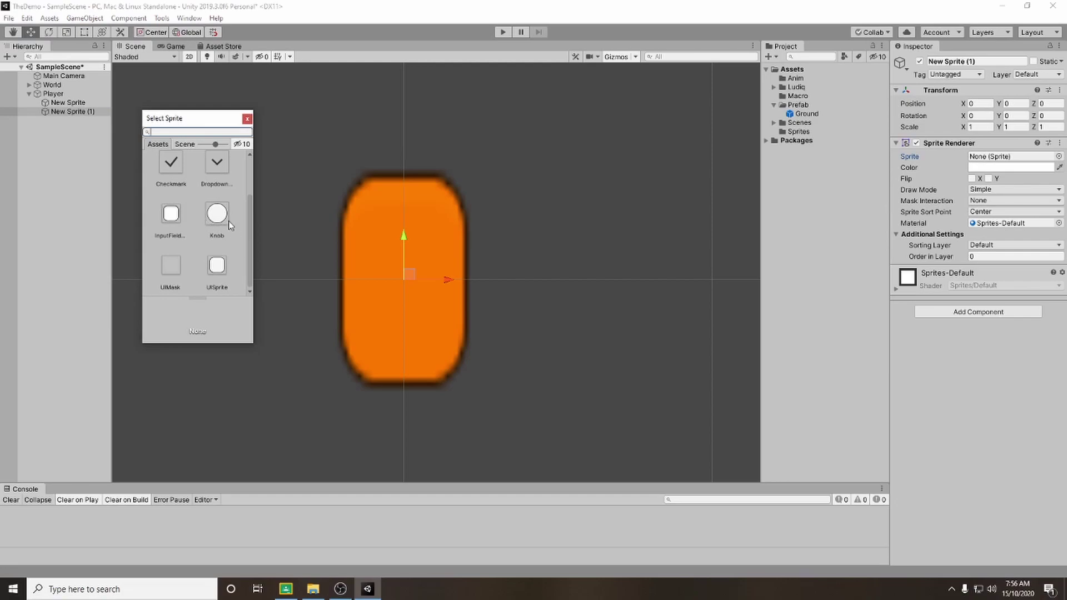
pyautogui.doubleClick(217, 214)
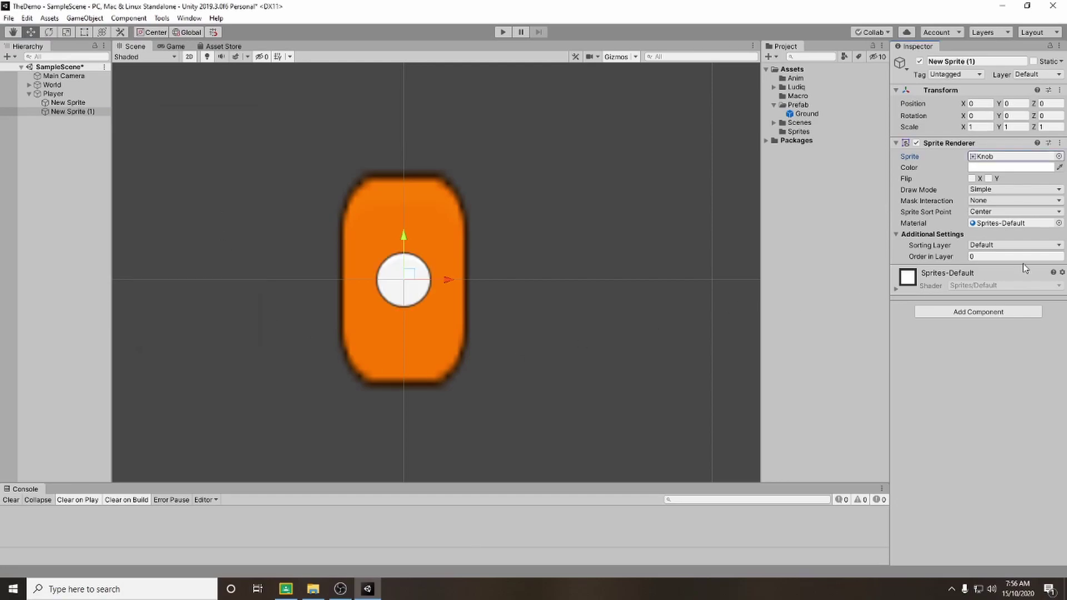
# Step: Set the Knob sprite's order in layer to 1 and move it to the body's upper right, about X 0.098, Y 0.193
pyautogui.click(914, 256)
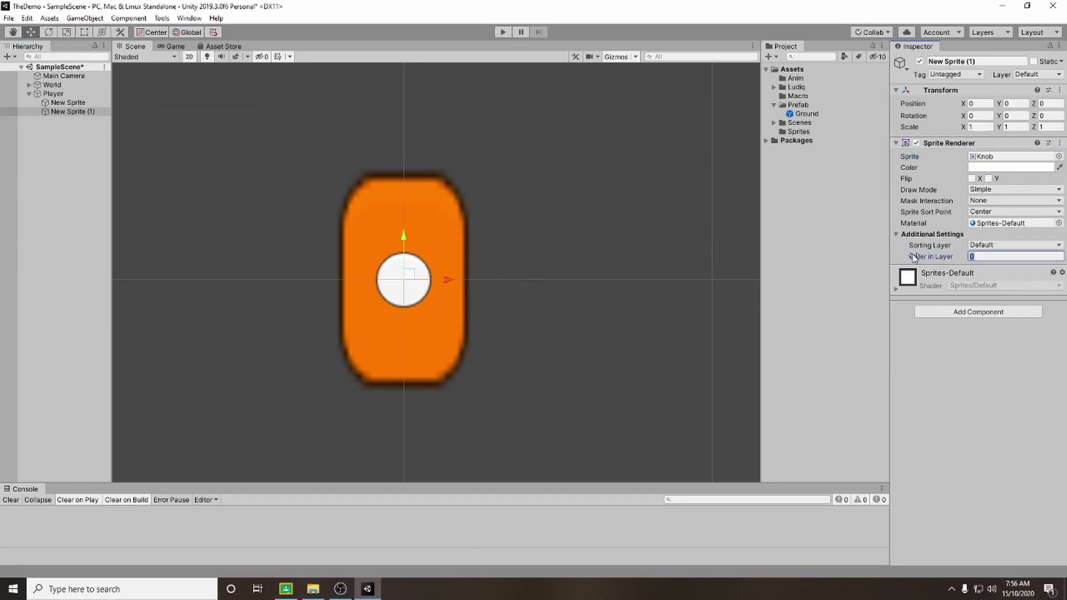
pyautogui.write('1')
pyautogui.moveTo(404, 241); pyautogui.dragTo(405, 183)
pyautogui.moveTo(451, 222); pyautogui.dragTo(482, 224)
# Step: Scale the Knob sprite to 0.5 on X and Y and move it to about X 0.127, Y 0.177
pyautogui.click(918, 125)
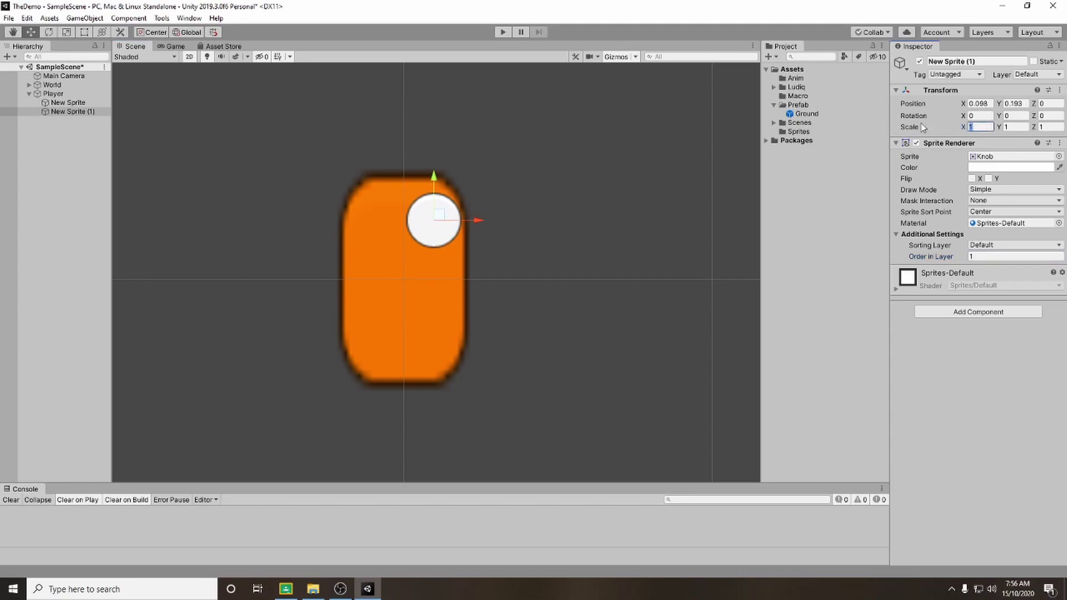
pyautogui.write('0.5')
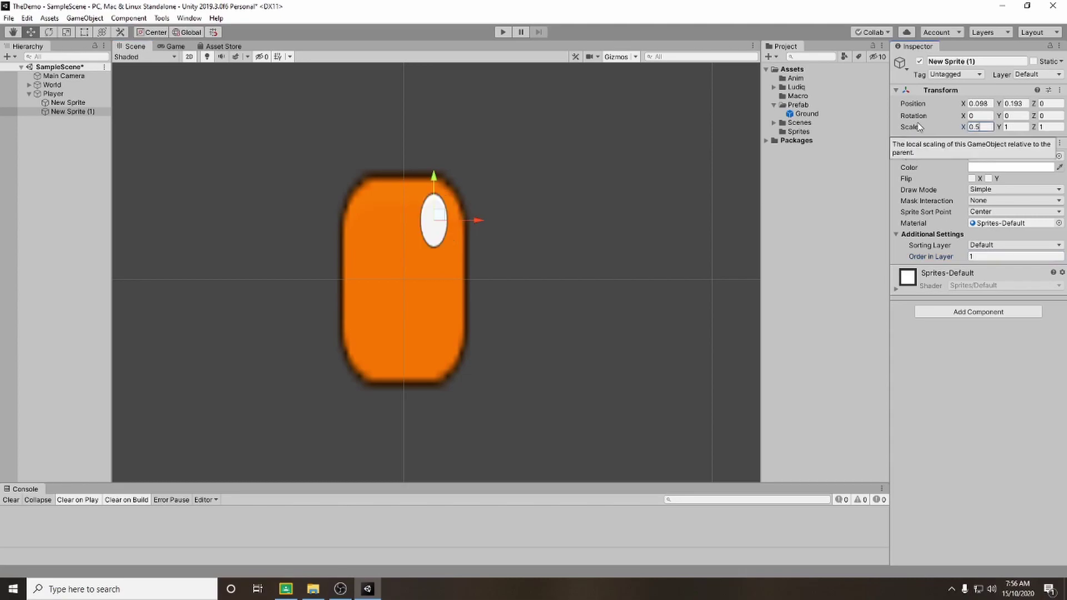
pyautogui.press('Tab')
pyautogui.write('0.5')
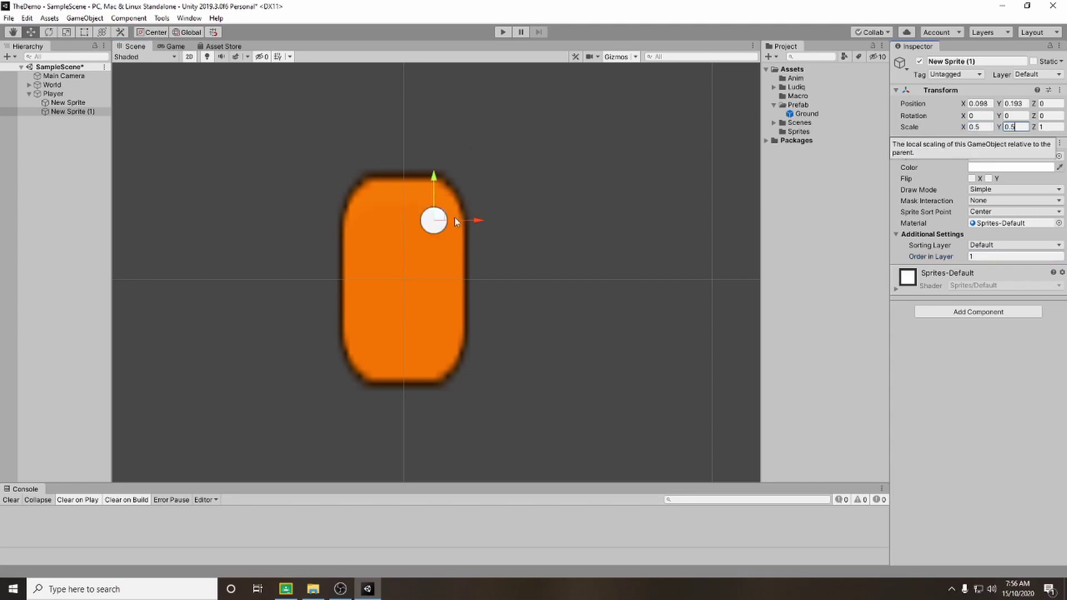
pyautogui.moveTo(478, 224); pyautogui.dragTo(485, 225)
pyautogui.moveTo(442, 172); pyautogui.dragTo(442, 179)
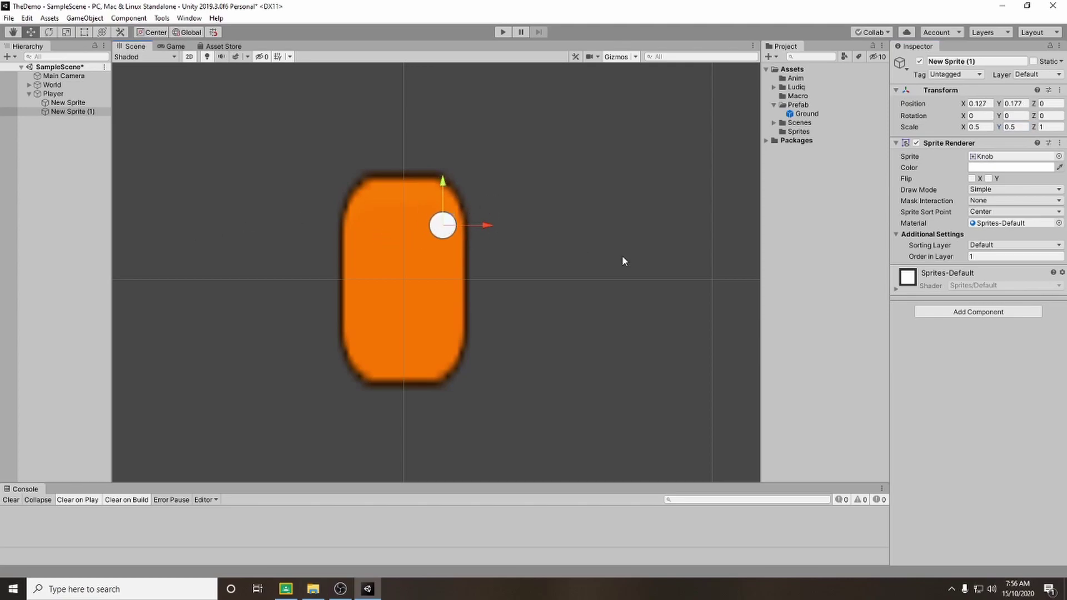
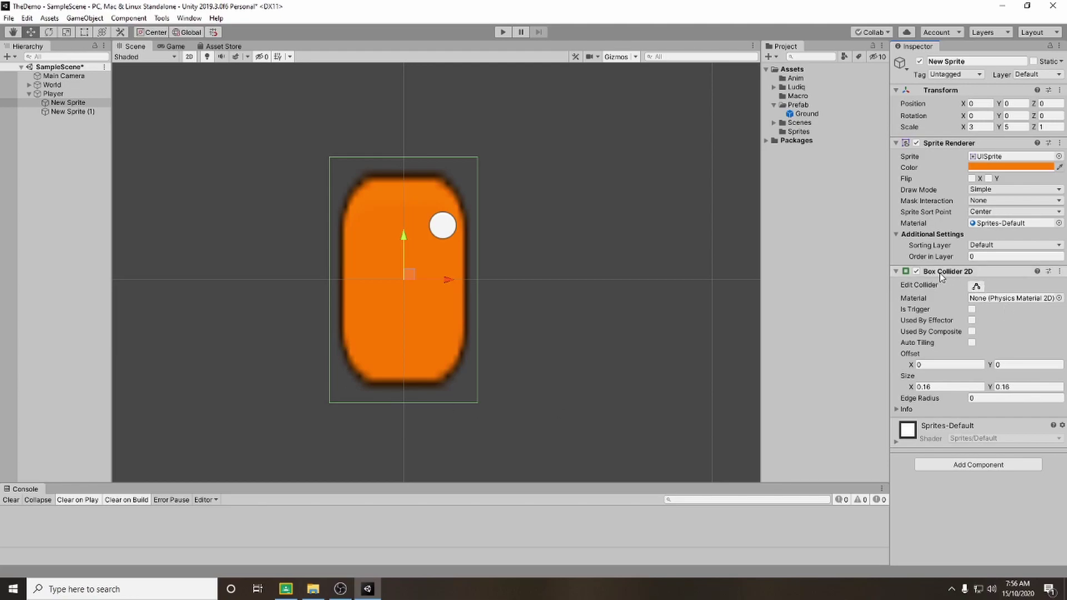
# Step: Replace the orange body sprite's Box Collider 2D with a Capsule Collider 2D
pyautogui.click(1059, 272)
pyautogui.click(991, 300)
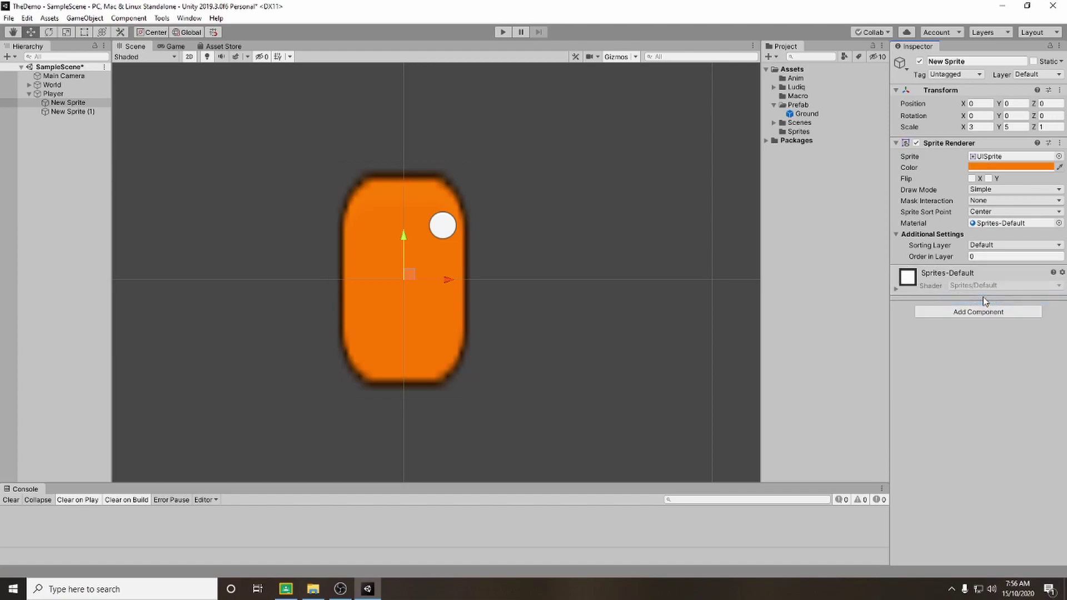
pyautogui.click(944, 312)
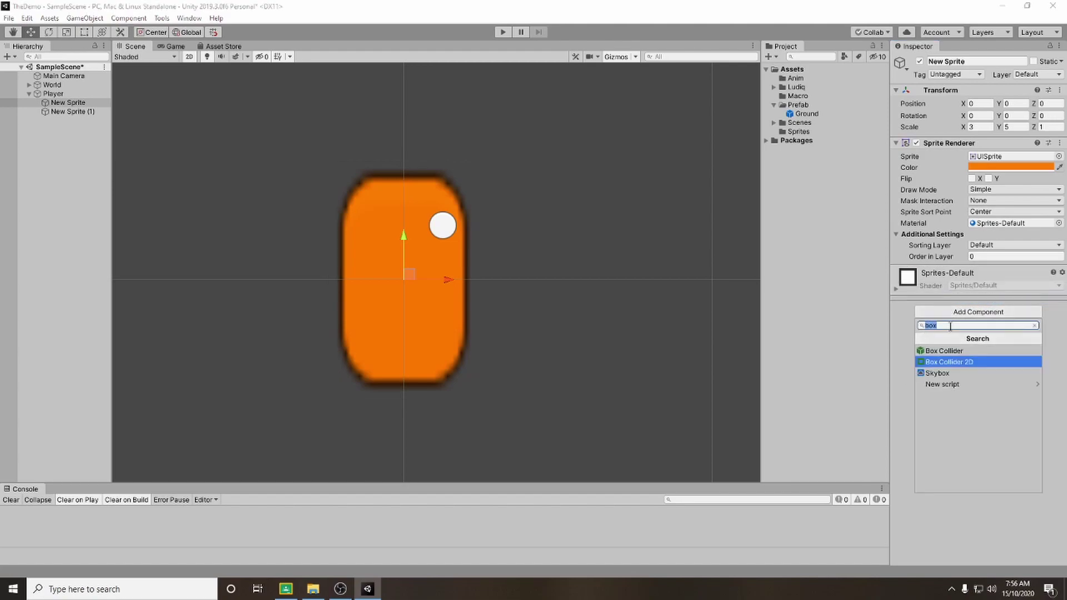
pyautogui.press('BackSpace')
pyautogui.write('cap')
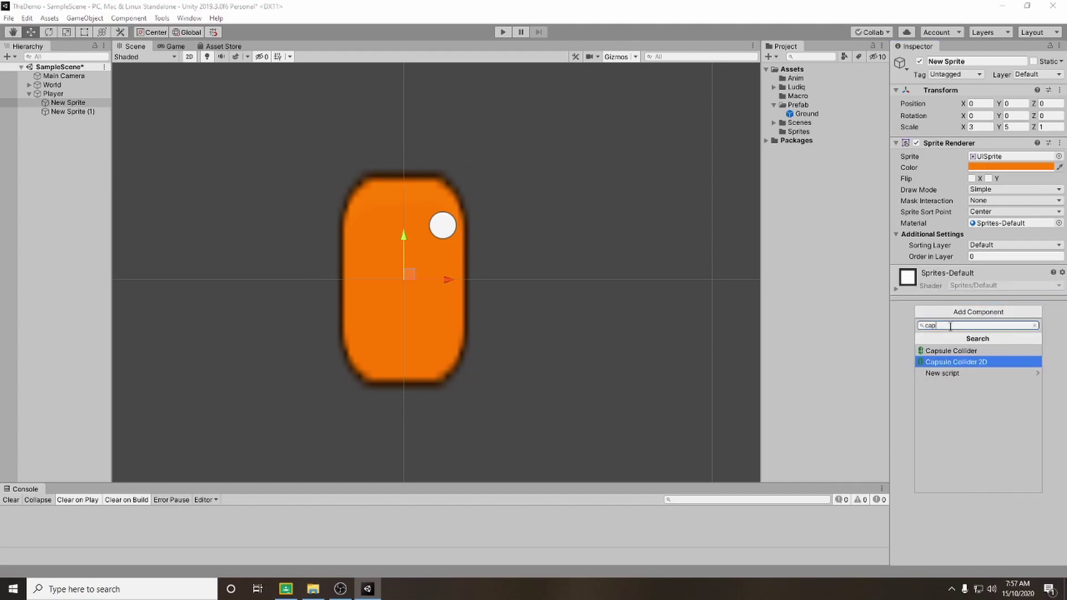
pyautogui.click(959, 360)
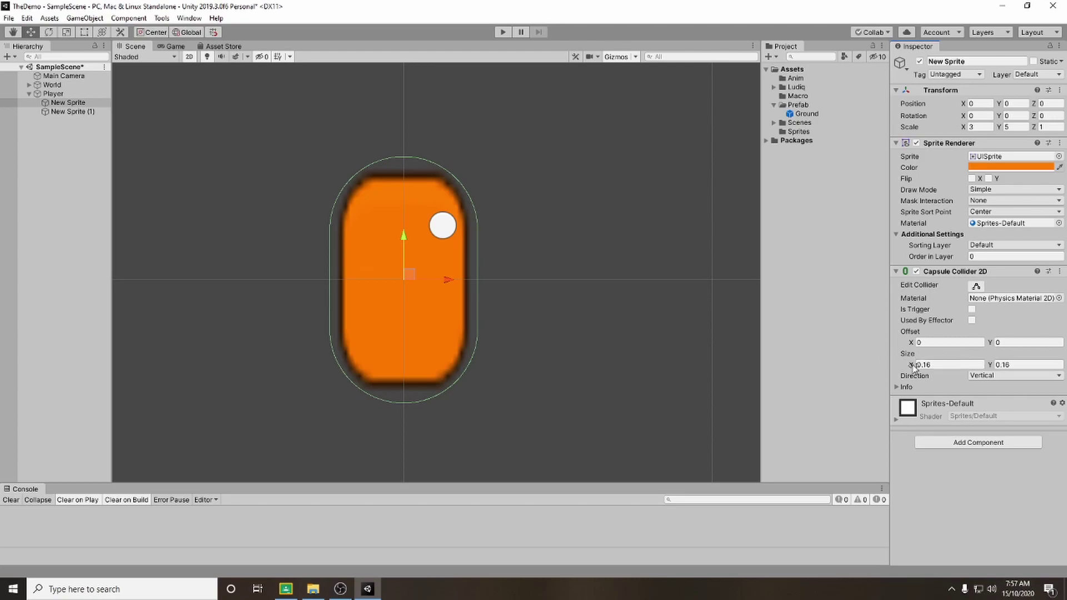
# Step: Set the body's capsule collider size to 0.14 on both X and Y
pyautogui.click(993, 368)
pyautogui.moveTo(992, 368)
pyautogui.mouseDown()
pyautogui.moveTo(981, 368)
pyautogui.moveTo(991, 368)
pyautogui.mouseUp()
pyautogui.click(1016, 365)
pyautogui.click(1016, 365)
pyautogui.press('BackSpace')
pyautogui.write('5')
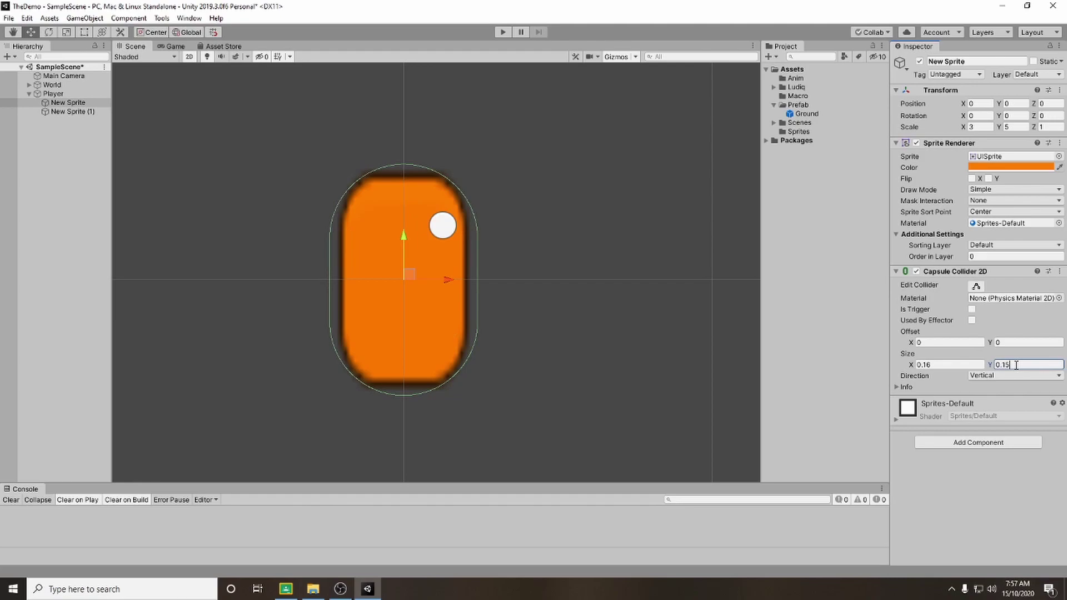
pyautogui.press('BackSpace')
pyautogui.write('4')
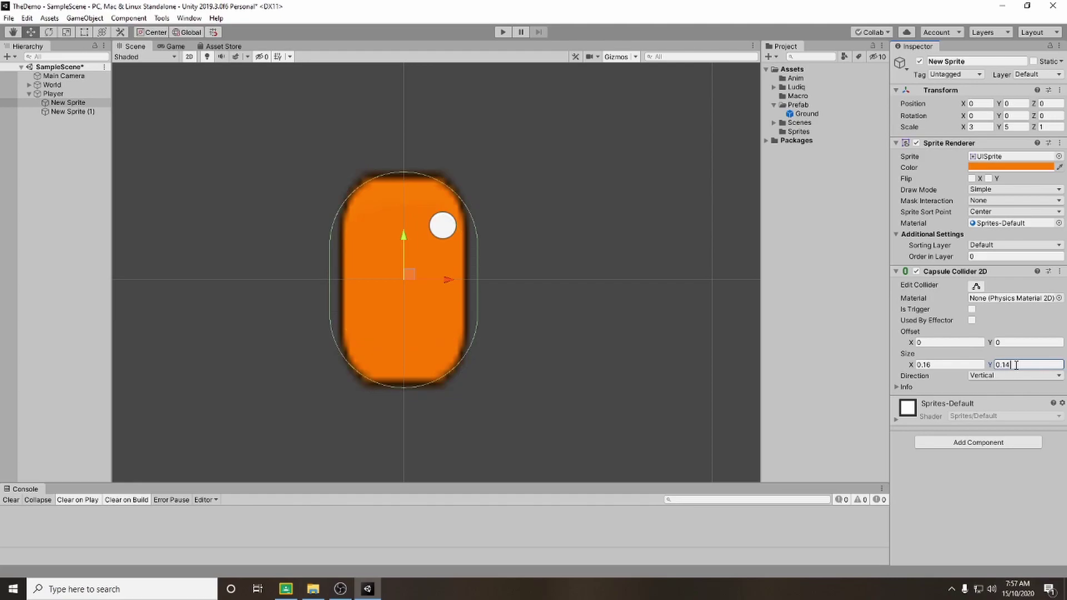
pyautogui.click(956, 364)
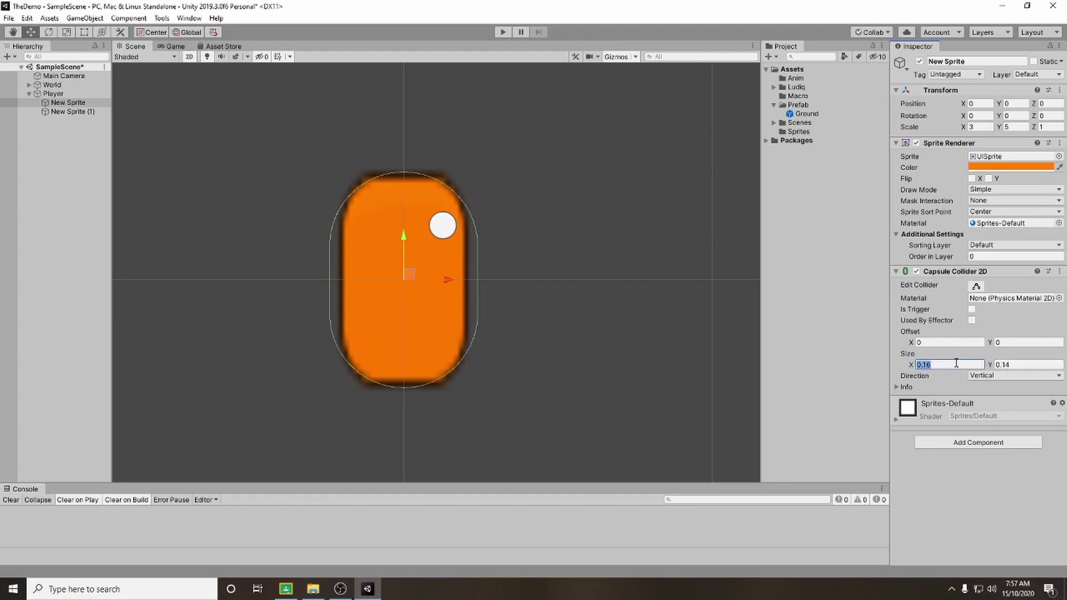
pyautogui.write('0.14')
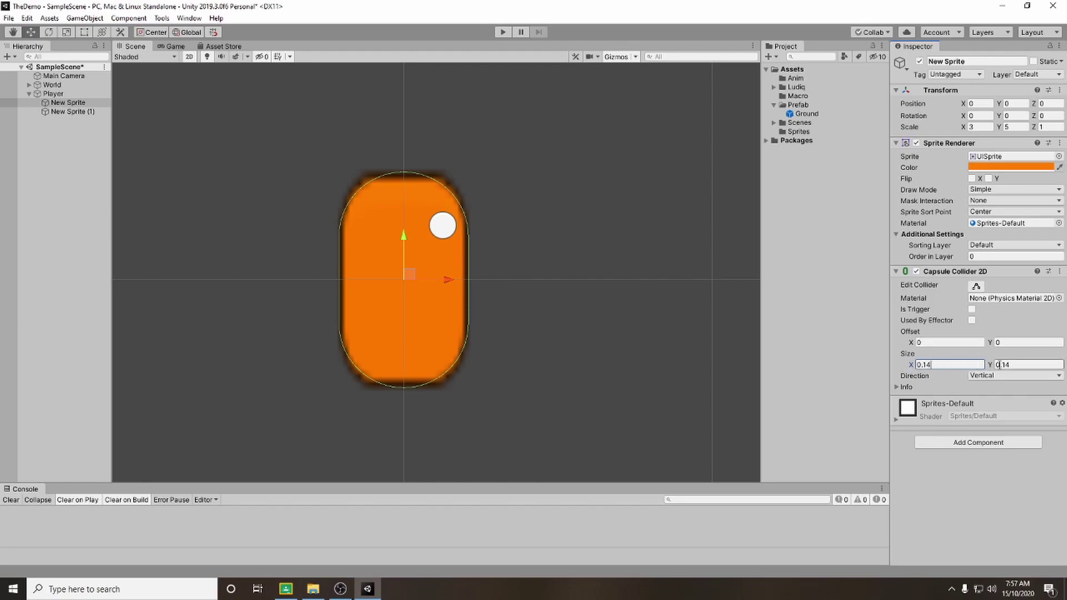
pyautogui.click(88, 205)
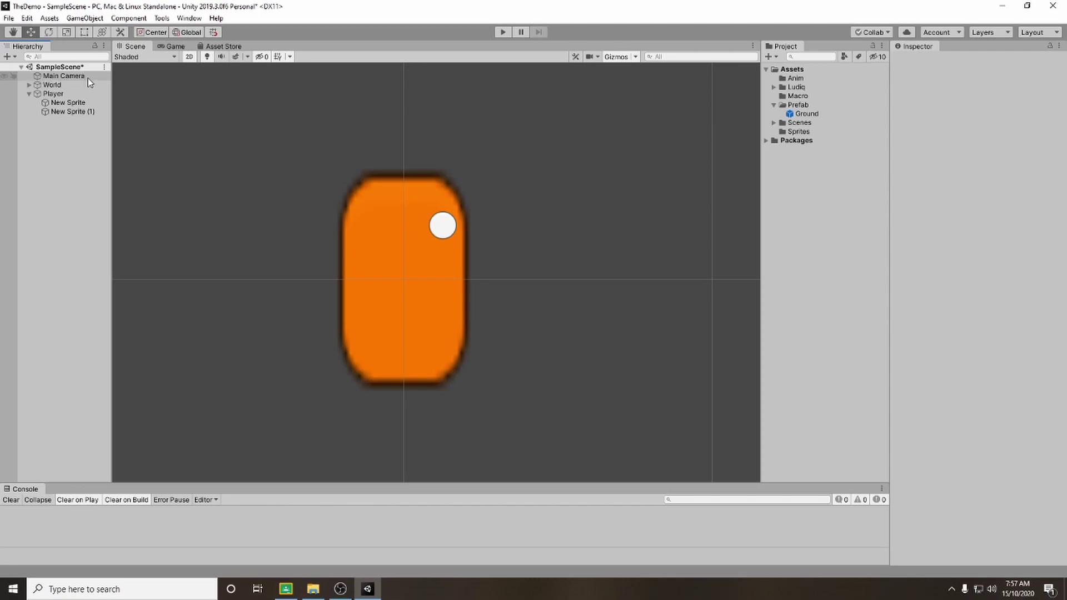
# Step: Move the Player onto the far-left end of the lower-left ground platform, about X -5.62, Y -3.22
pyautogui.doubleClick(65, 76)
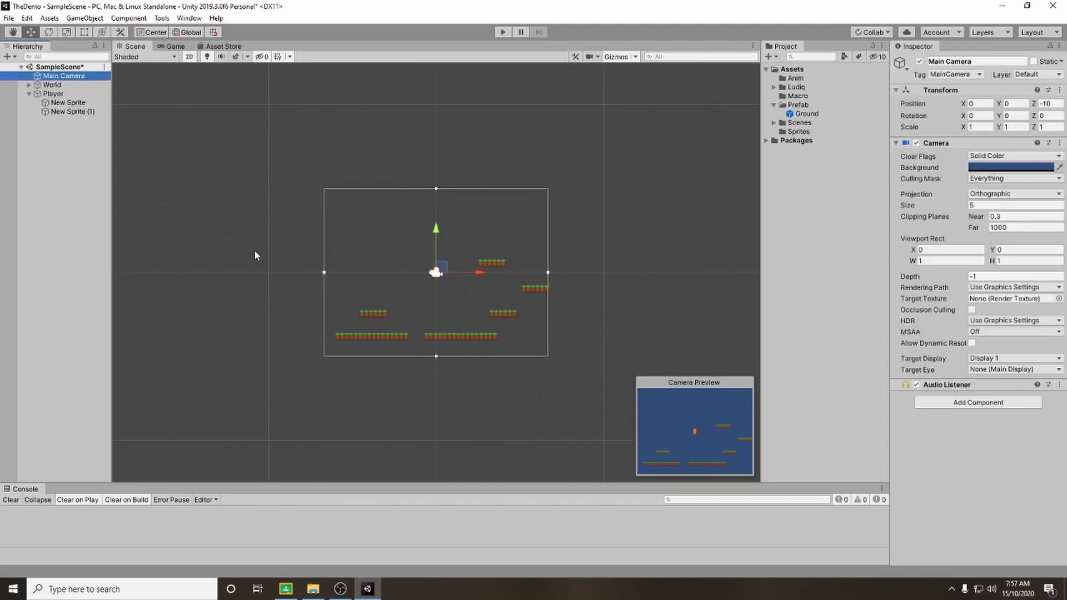
pyautogui.scroll(5, 484, 328)
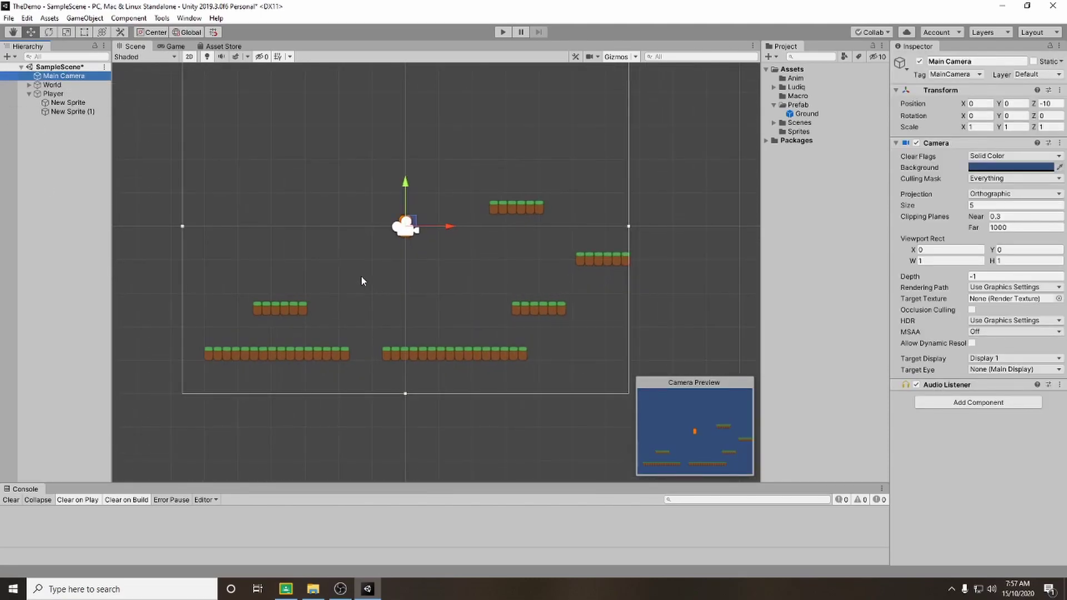
pyautogui.click(62, 93)
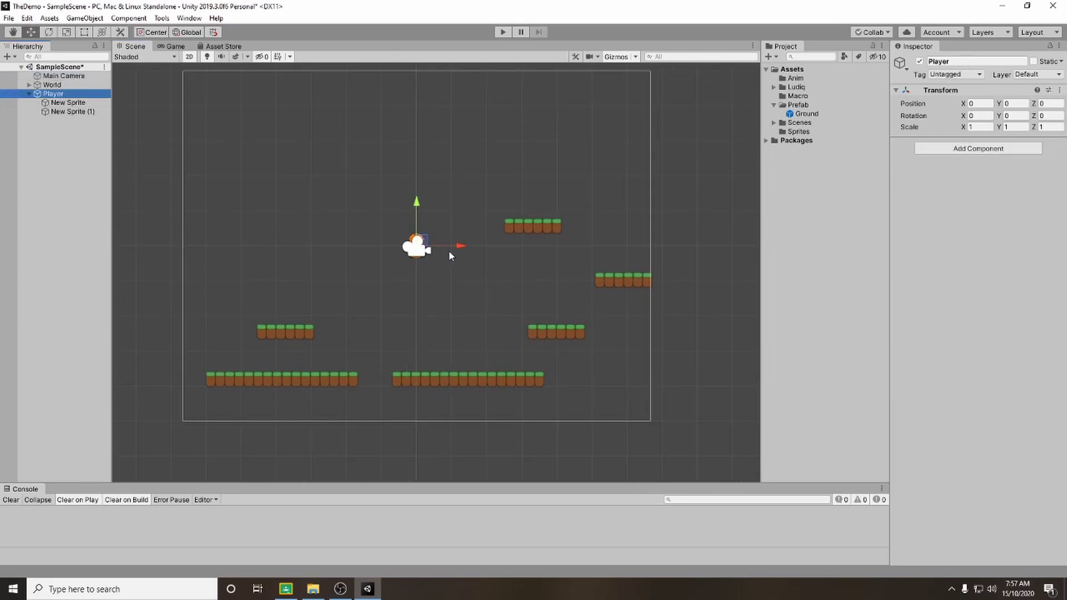
pyautogui.moveTo(449, 250); pyautogui.dragTo(262, 250)
pyautogui.moveTo(237, 201); pyautogui.dragTo(237, 310)
pyautogui.moveTo(276, 358); pyautogui.dragTo(262, 358)
pyautogui.moveTo(218, 315); pyautogui.dragTo(220, 320)
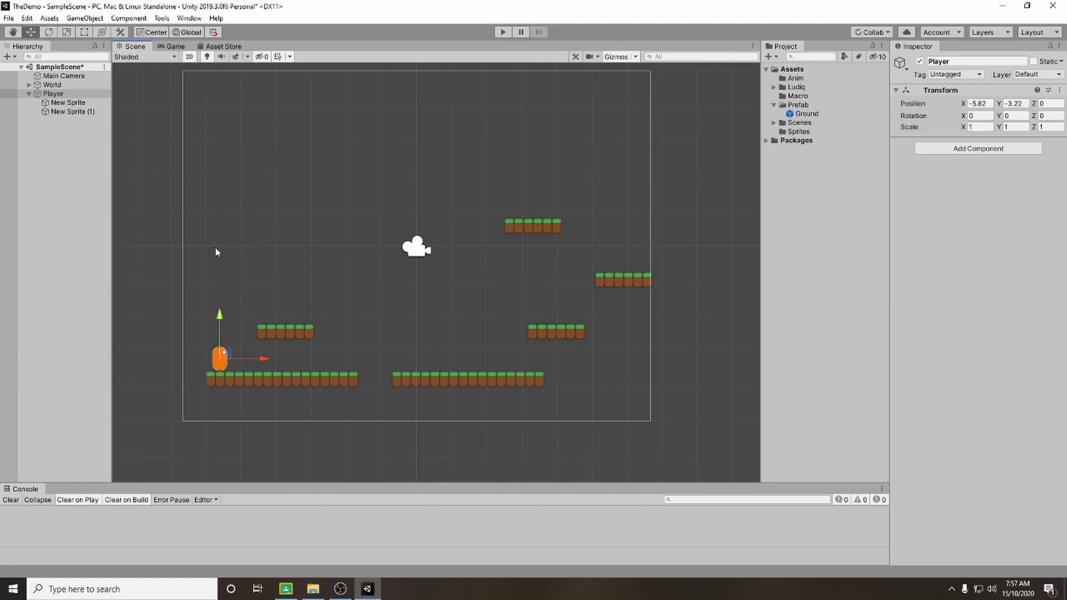
pyautogui.click(159, 269)
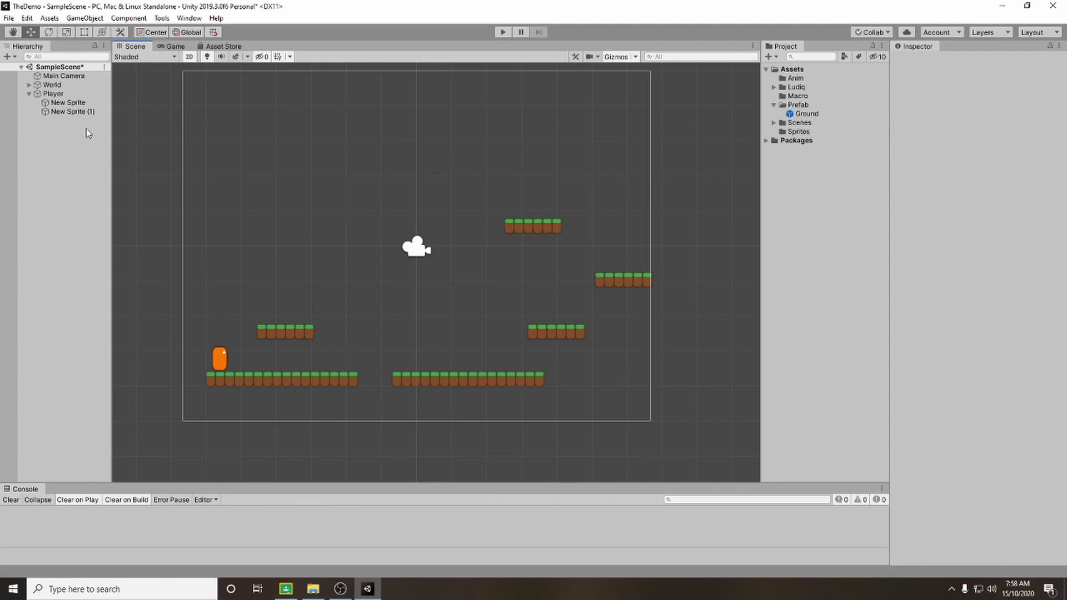
# Step: Open the Graph window and dock it with the Console, enlarging that area to most of the editor's height
pyautogui.click(194, 18)
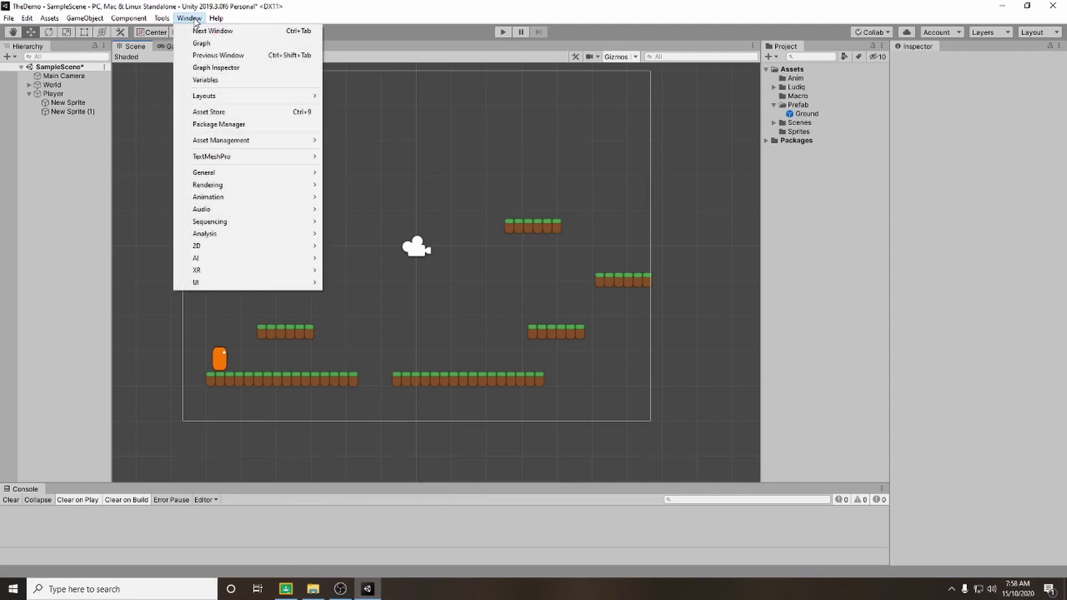
pyautogui.click(226, 44)
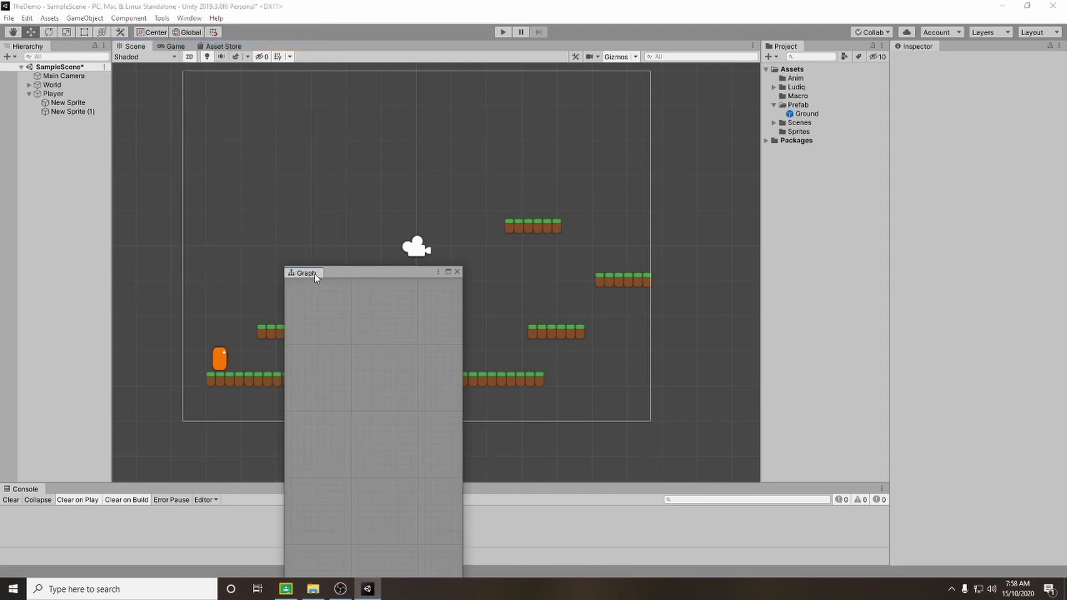
pyautogui.moveTo(308, 273); pyautogui.dragTo(107, 187)
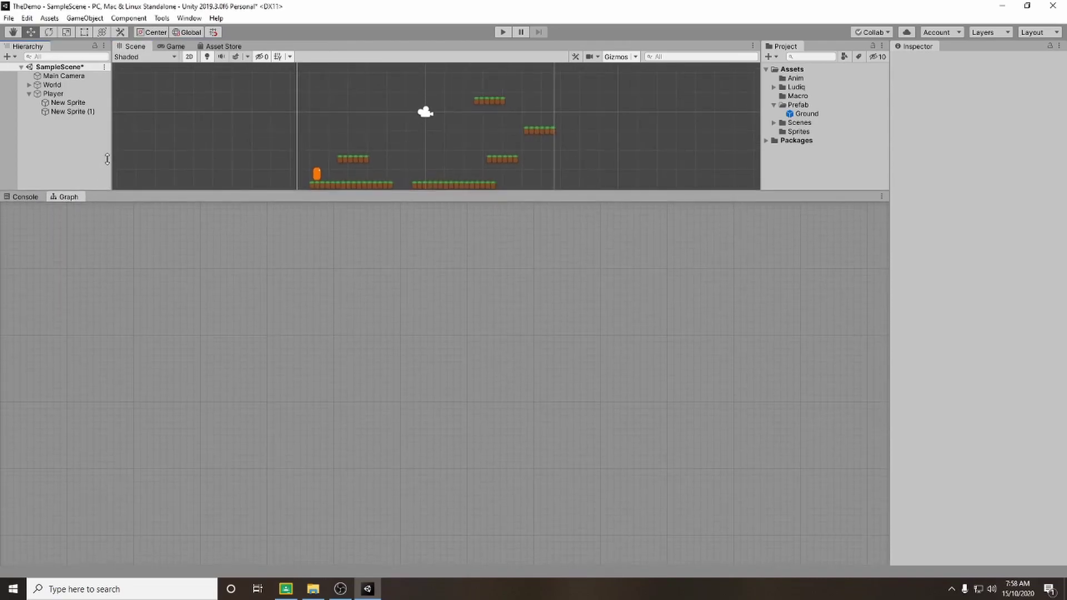
# Step: Open the Graph Inspector window and dock it beside the Graph window
pyautogui.click(186, 21)
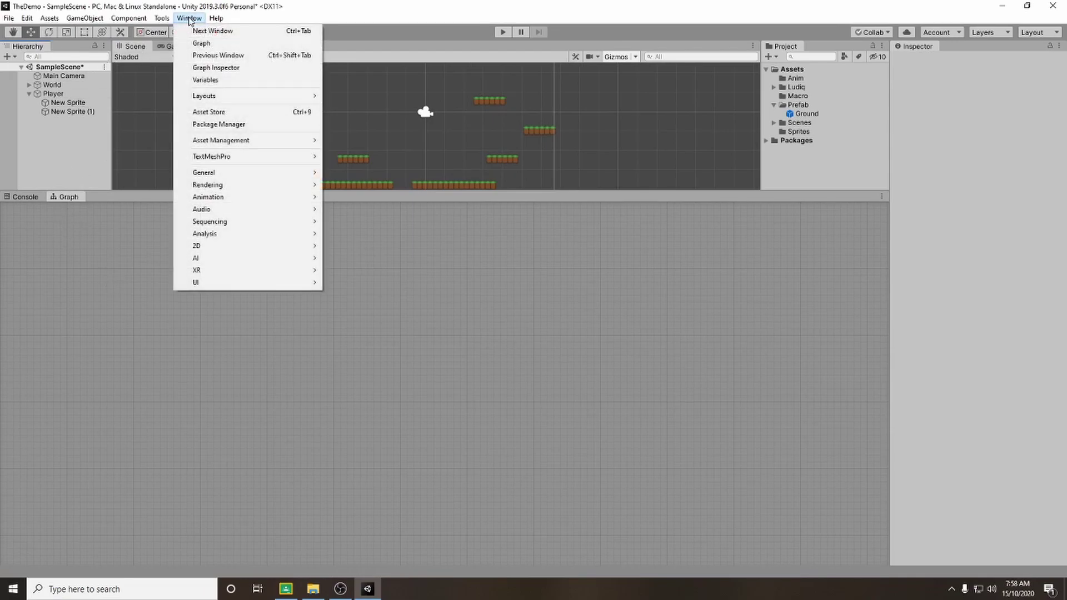
pyautogui.click(229, 68)
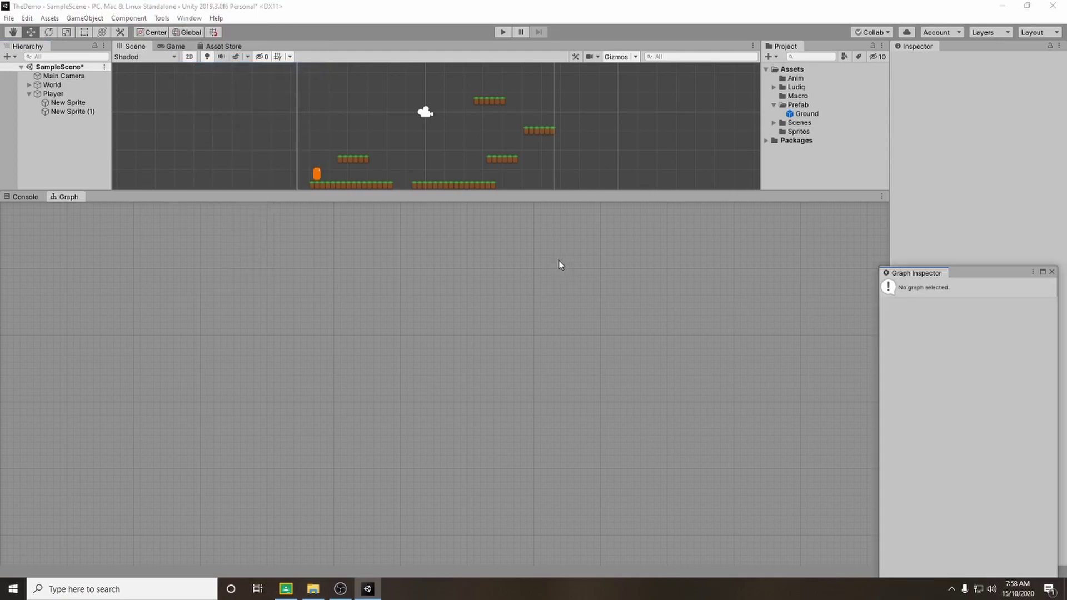
pyautogui.moveTo(911, 273); pyautogui.dragTo(620, 336)
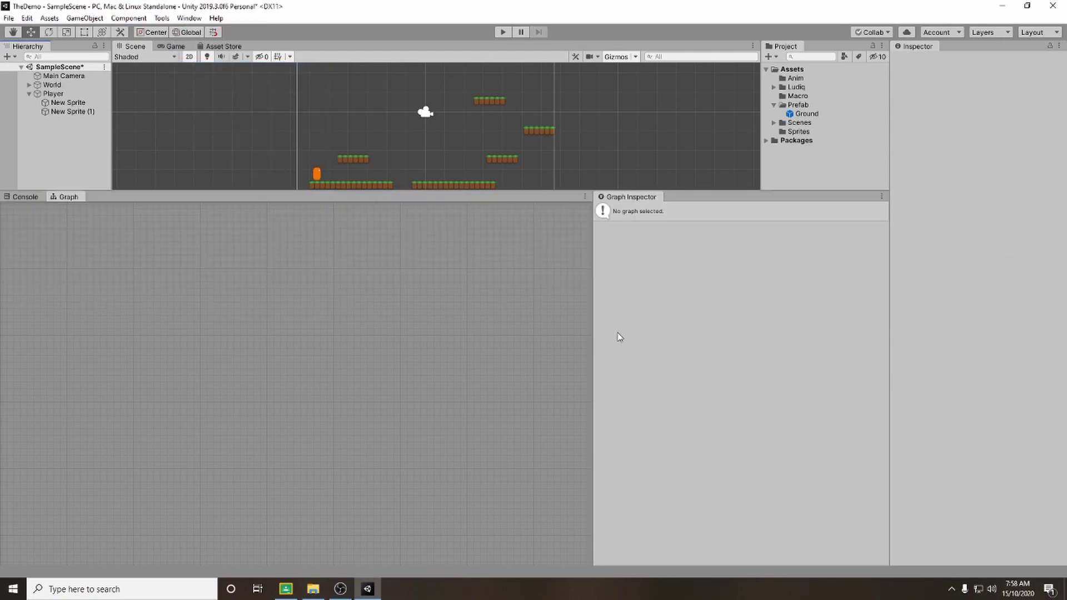
# Step: Open the Variables window, dock it beneath the Graph Inspector, and narrow both to widen the Graph area
pyautogui.click(189, 18)
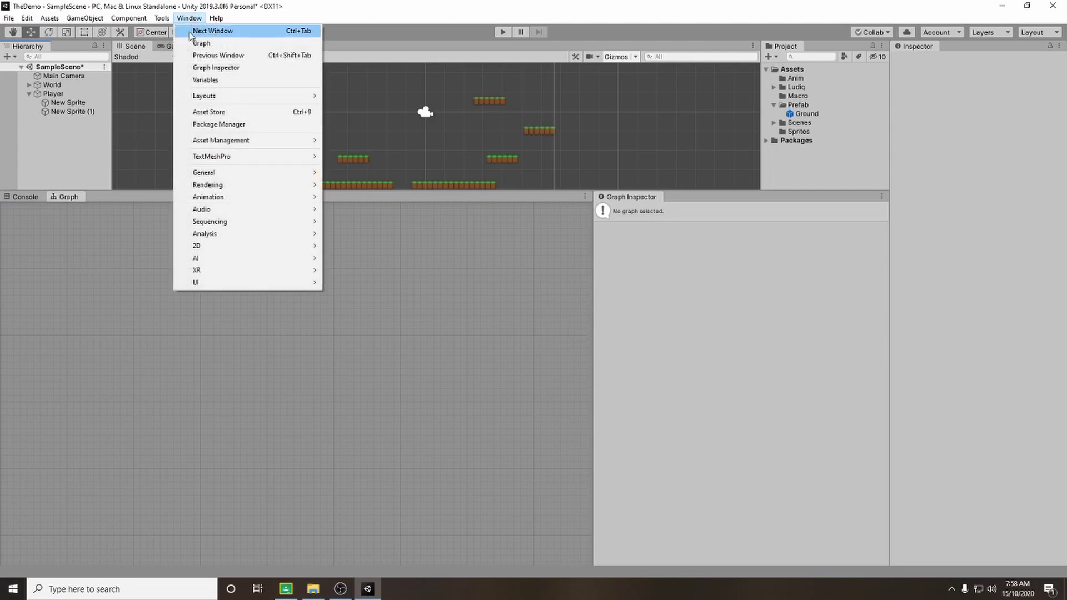
pyautogui.click(242, 83)
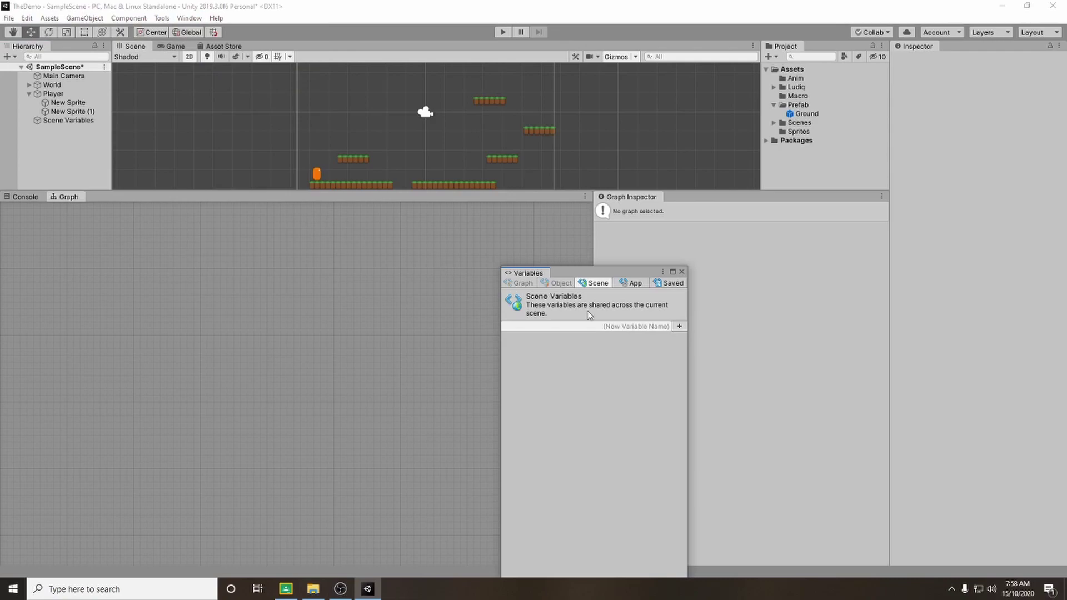
pyautogui.moveTo(525, 273); pyautogui.dragTo(745, 479)
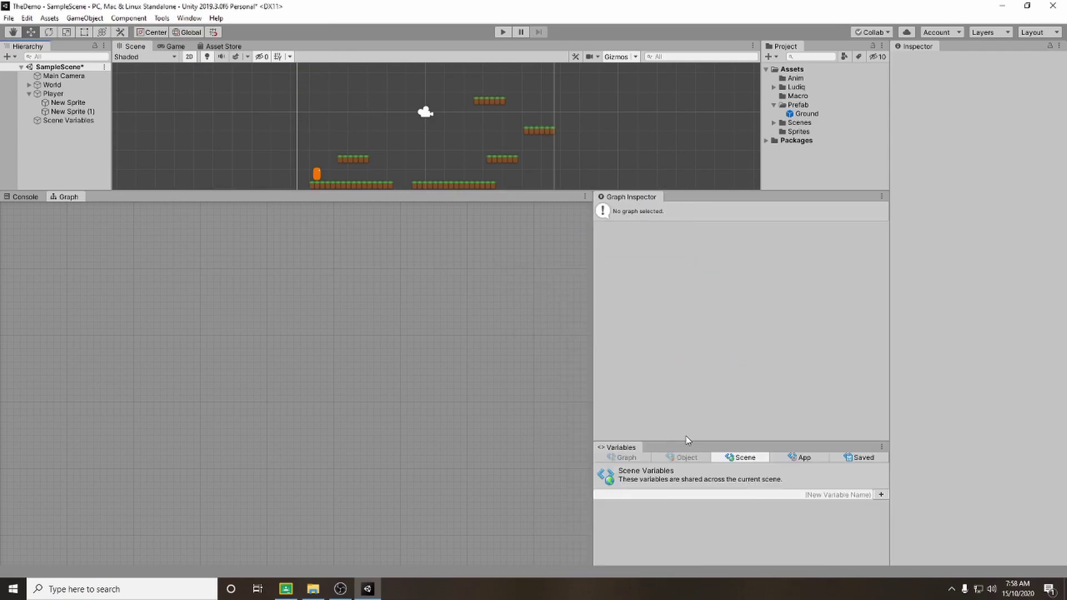
pyautogui.moveTo(593, 360); pyautogui.dragTo(783, 353)
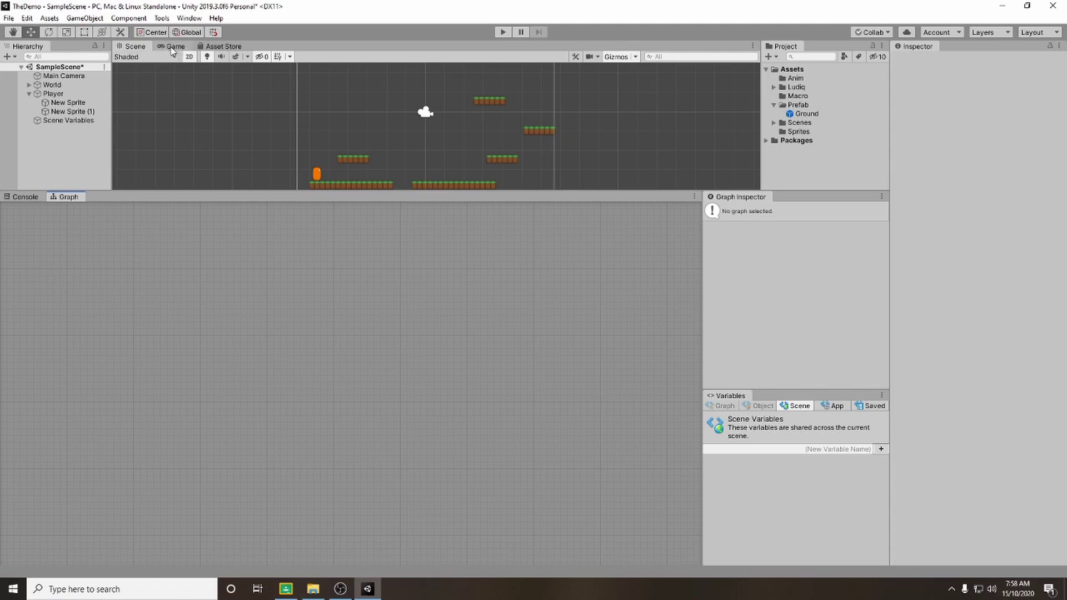
# Step: Dock the Game view beside the Scene view and widen it to slightly more than half of their shared space
pyautogui.moveTo(171, 45); pyautogui.dragTo(275, 82)
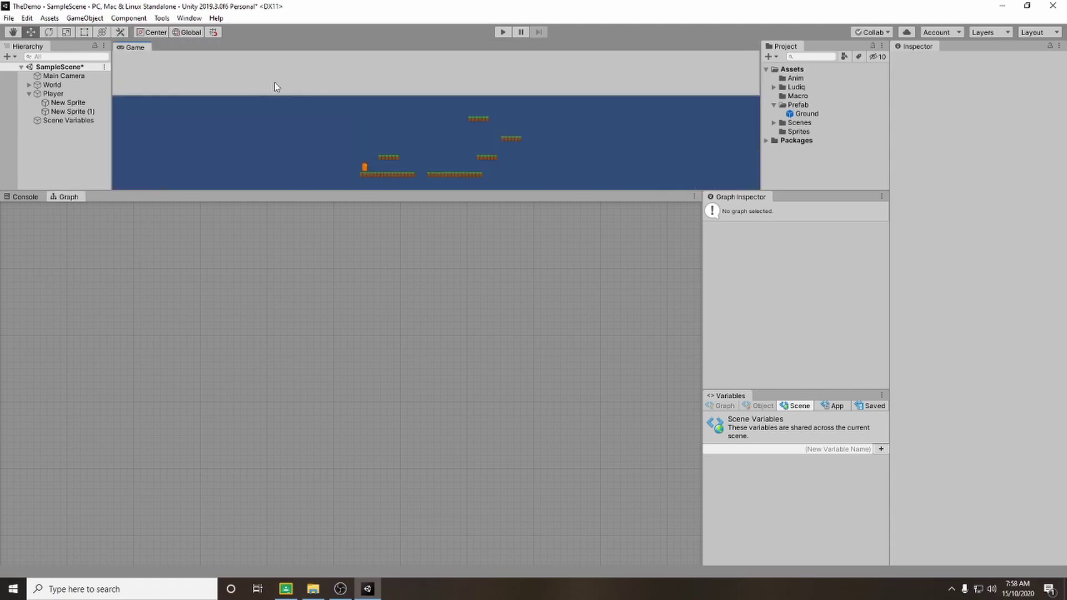
pyautogui.moveTo(505, 108); pyautogui.dragTo(639, 122)
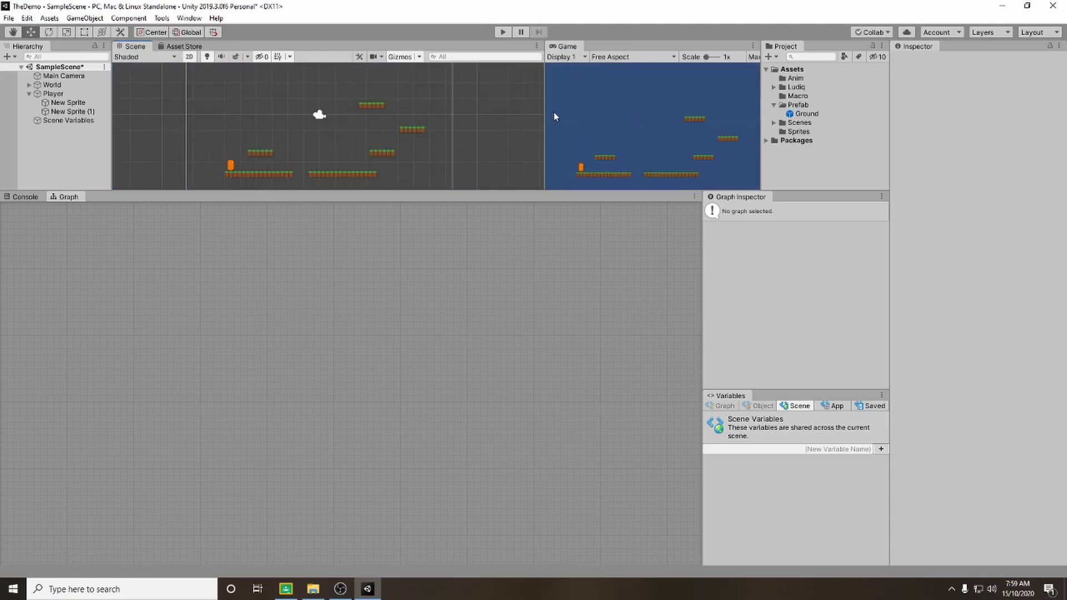
pyautogui.moveTo(545, 112); pyautogui.dragTo(424, 126)
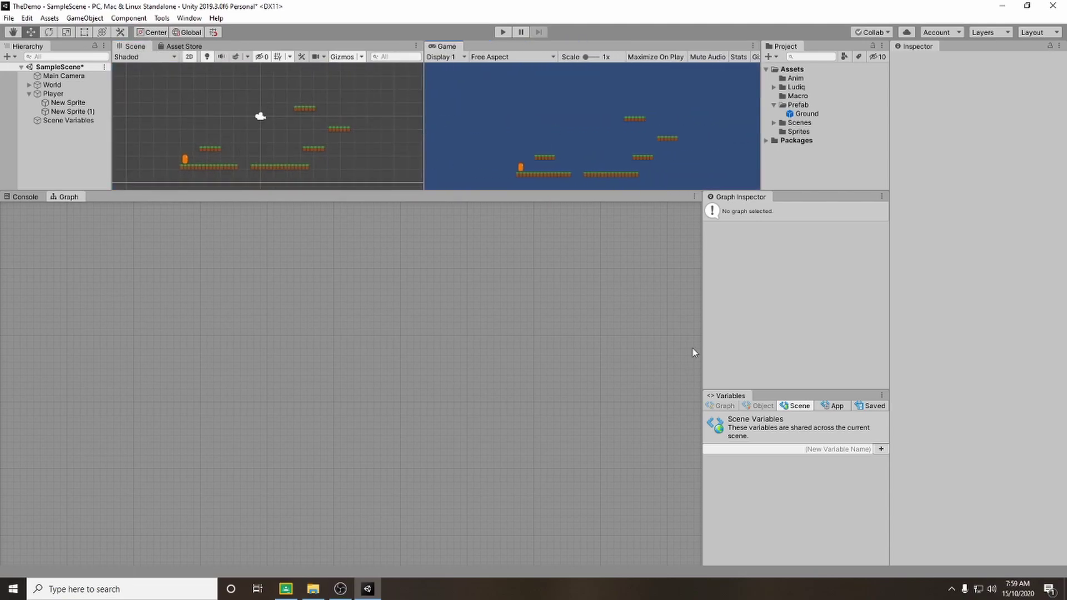
pyautogui.click(1057, 34)
pyautogui.click(1011, 135)
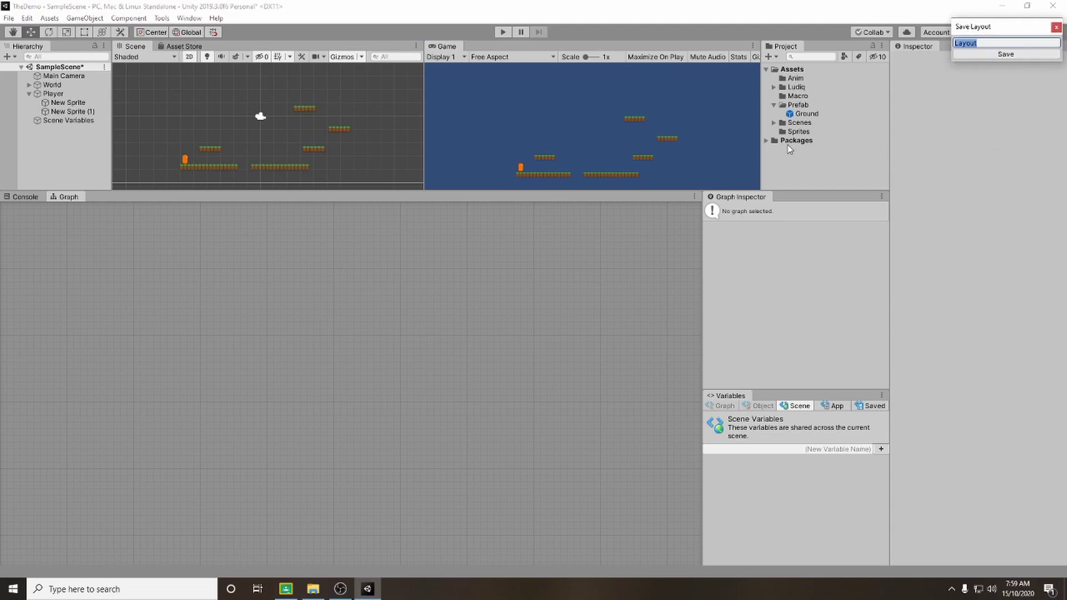
pyautogui.write('Bolt')
pyautogui.hotkey('ctrl', 'z')
pyautogui.click(1056, 27)
pyautogui.click(1034, 34)
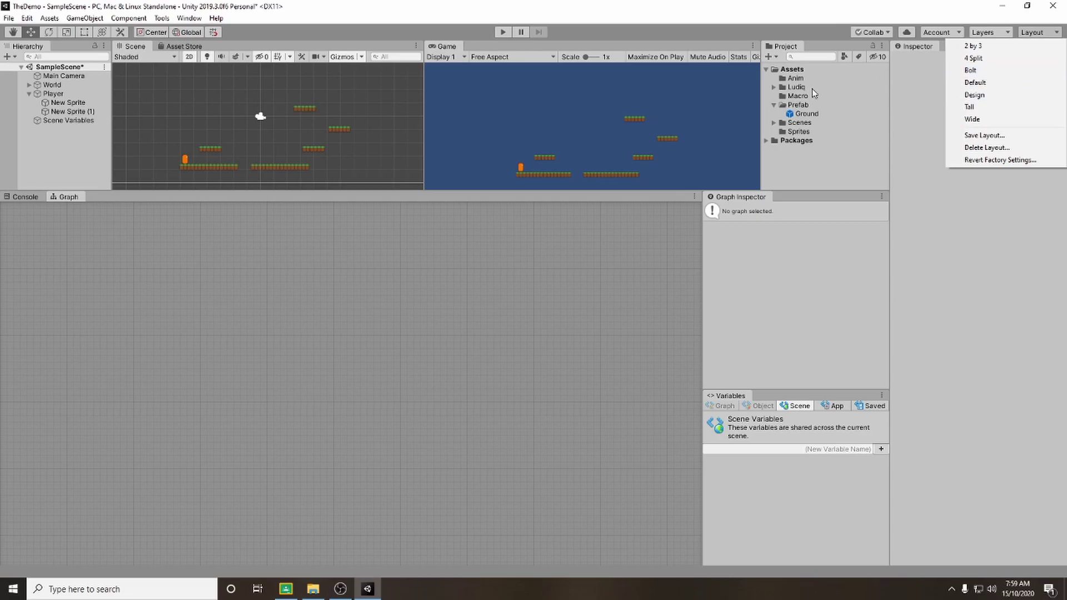
pyautogui.click(496, 287)
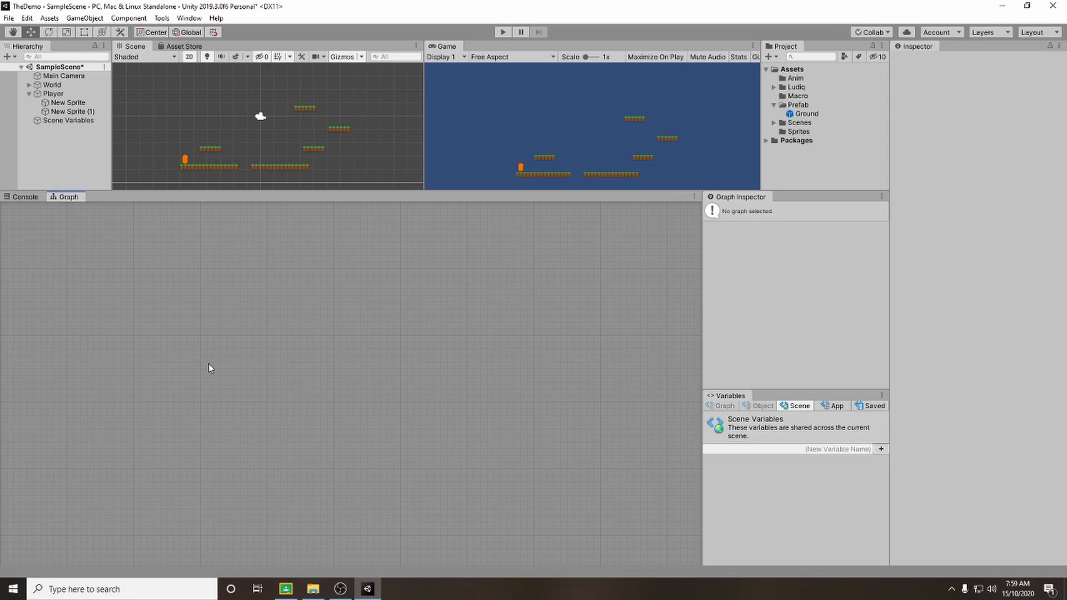
# Step: Switch the editor to the Design layout and expand SampleScene in the object hierarchy
pyautogui.click(1041, 31)
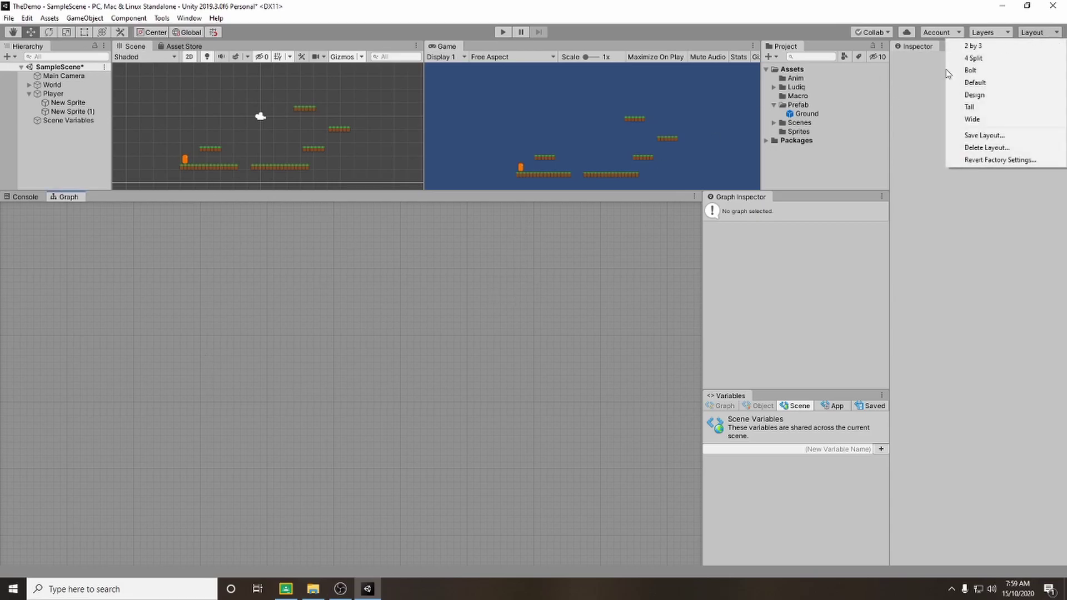
pyautogui.click(994, 96)
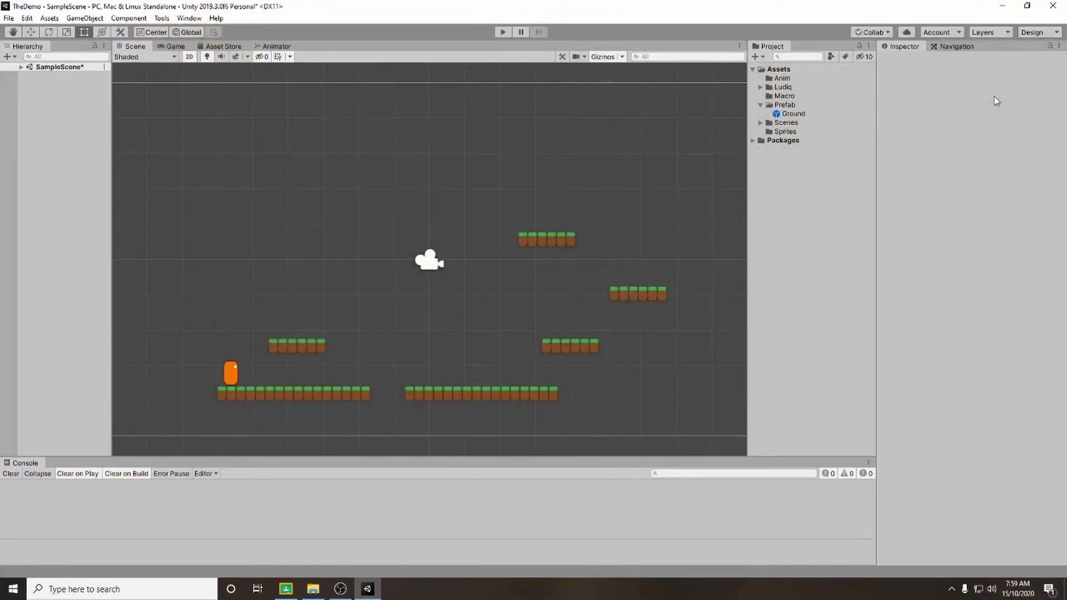
pyautogui.click(21, 67)
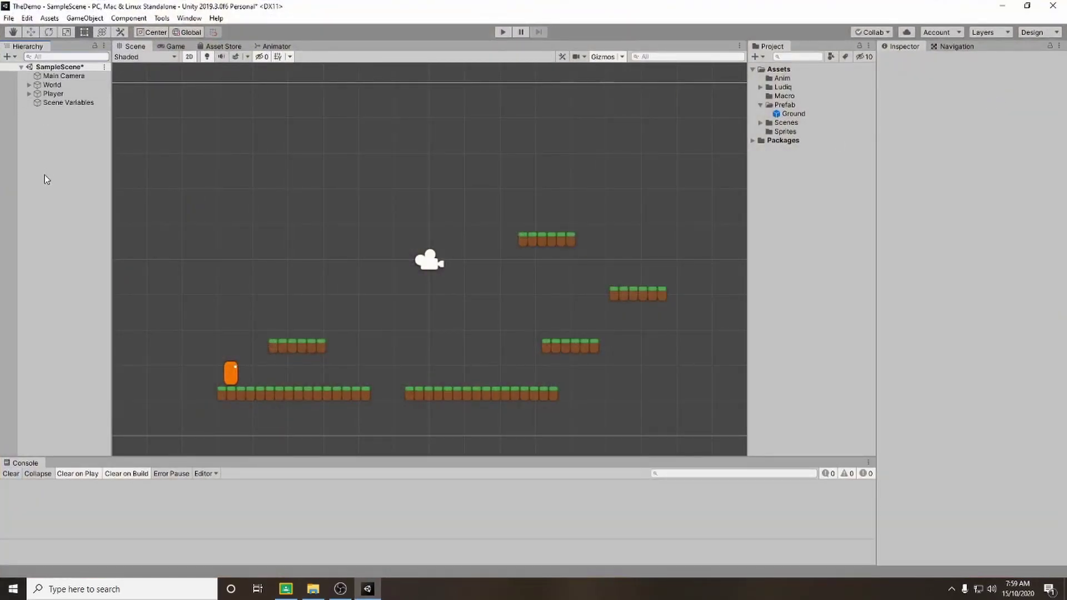